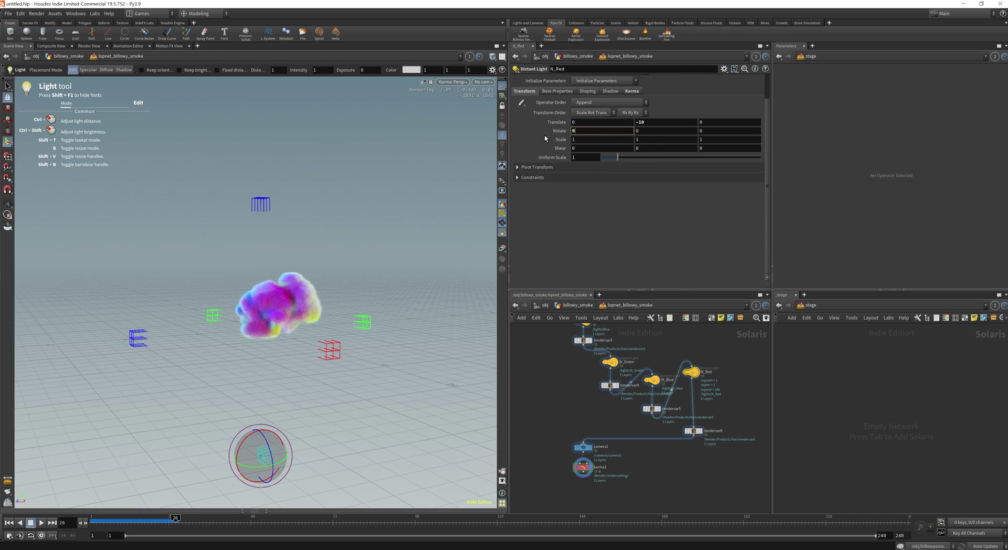
pyautogui.click(691, 373)
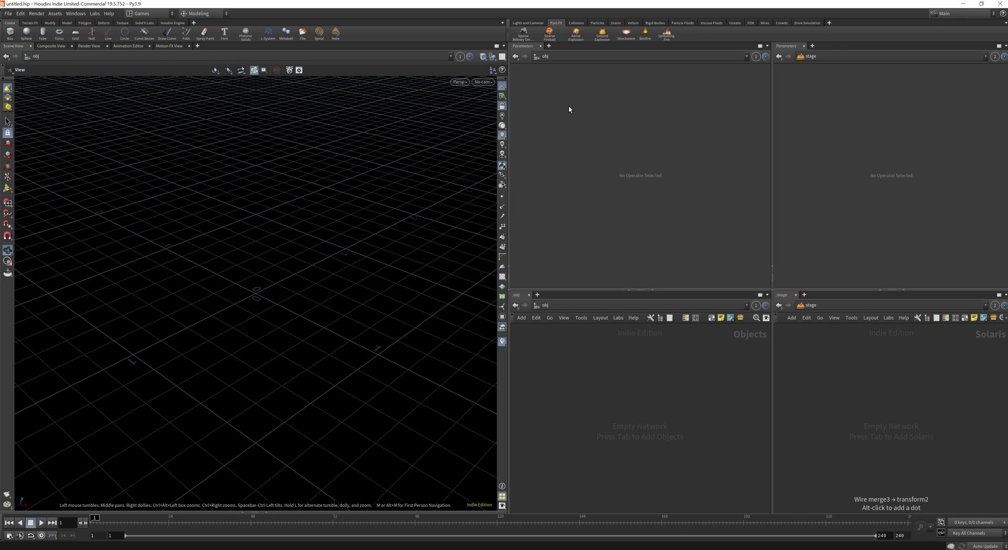
# Create a Simple Billowy Smoke simulation and play it through to about frame 26
pyautogui.click(524, 33)
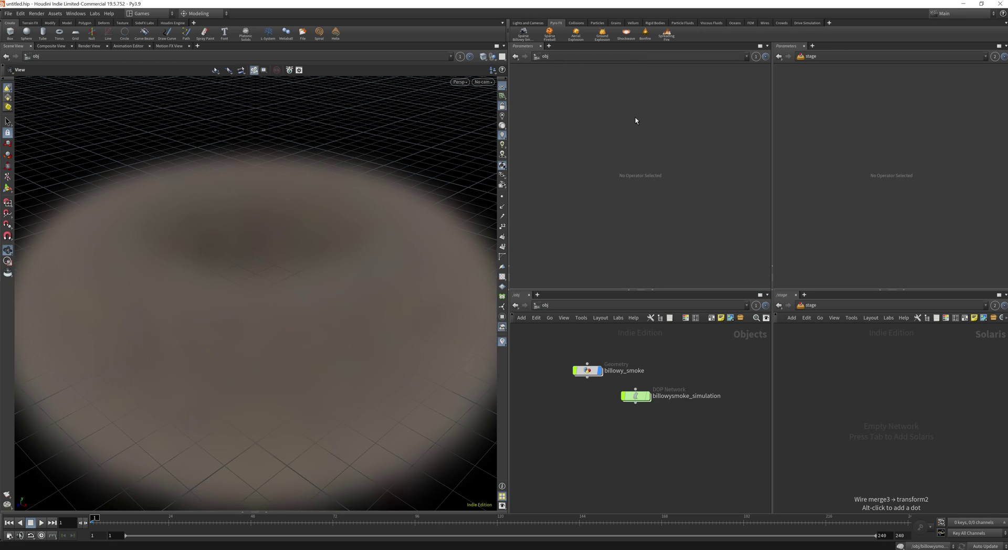
pyautogui.scroll(-5, 383, 202)
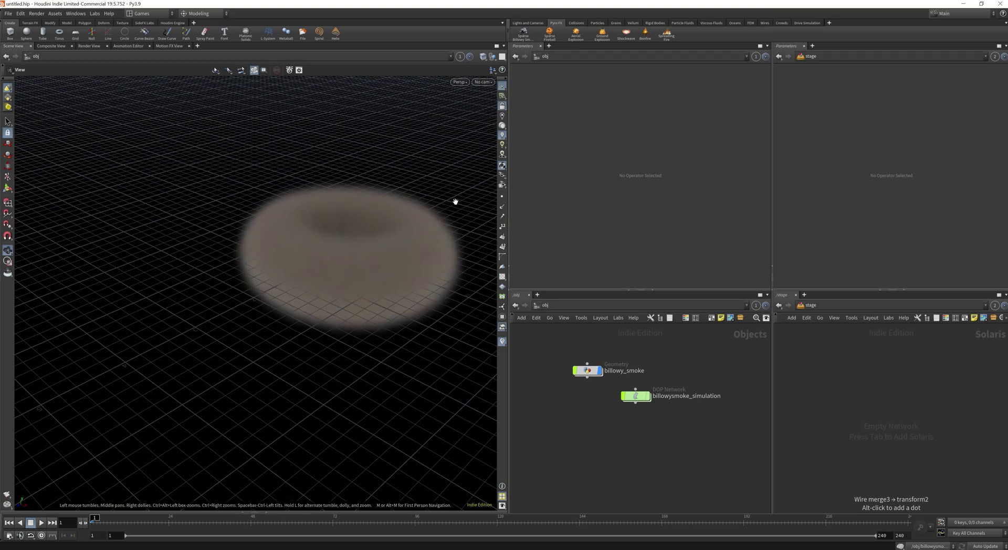
pyautogui.scroll(-3, 457, 202)
pyautogui.moveTo(471, 209); pyautogui.dragTo(373, 275, button='middle')
pyautogui.moveTo(475, 253); pyautogui.dragTo(419, 224)
pyautogui.moveTo(375, 230); pyautogui.dragTo(301, 275, button='middle')
pyautogui.moveTo(301, 275); pyautogui.dragTo(317, 274)
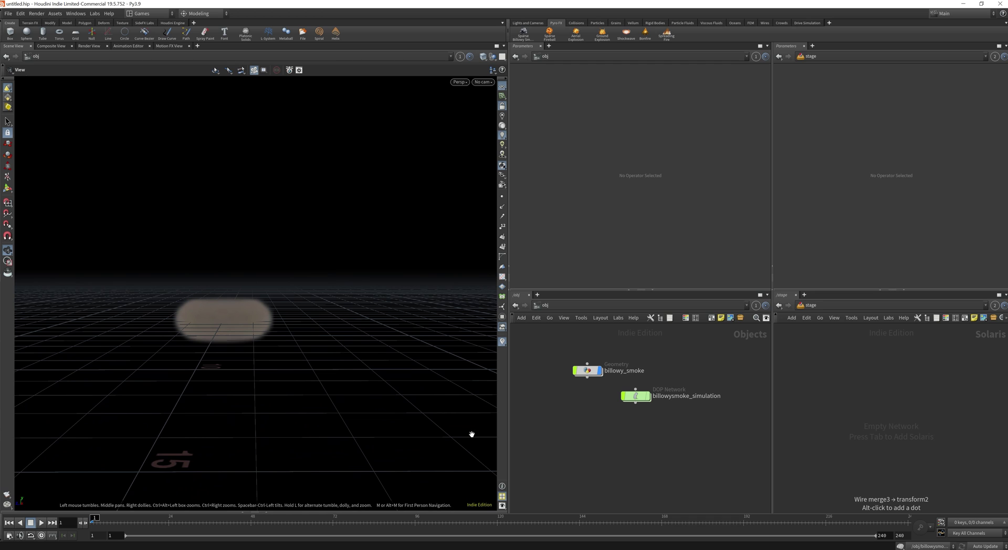
pyautogui.click(41, 523)
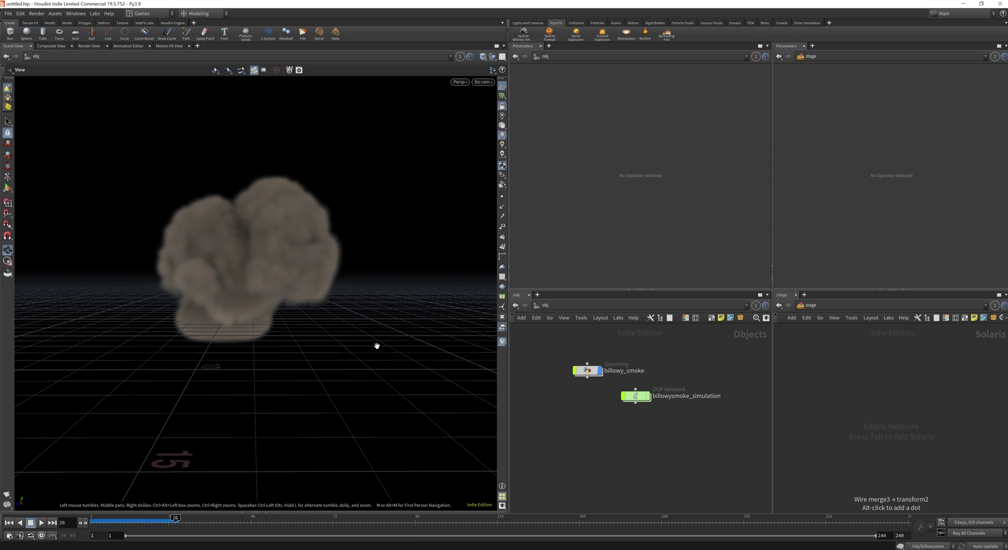
pyautogui.moveTo(376, 346); pyautogui.dragTo(338, 360)
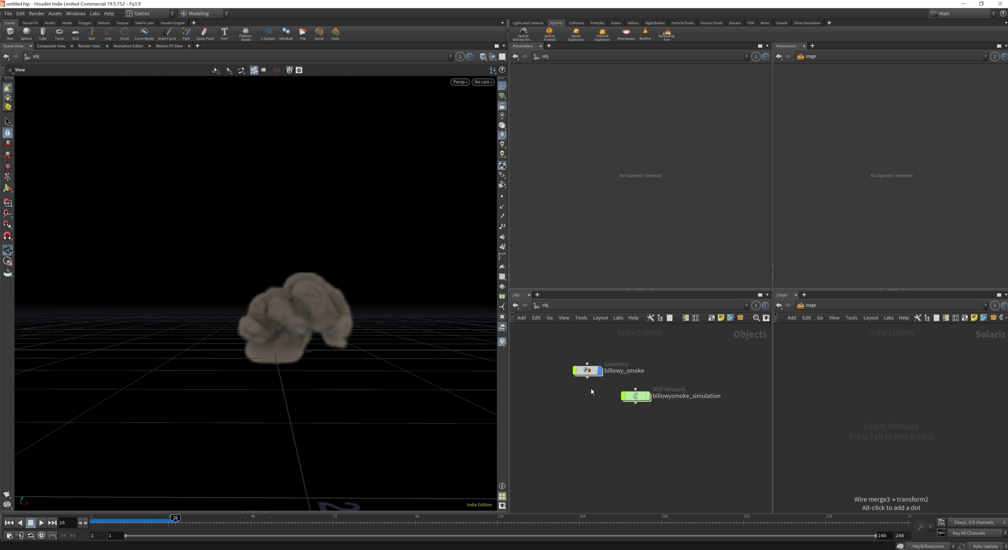
# Inside billowy_smoke, create a render stage from the pyrolook_billowy_smoke node using the Default light preset
pyautogui.doubleClick(587, 371)
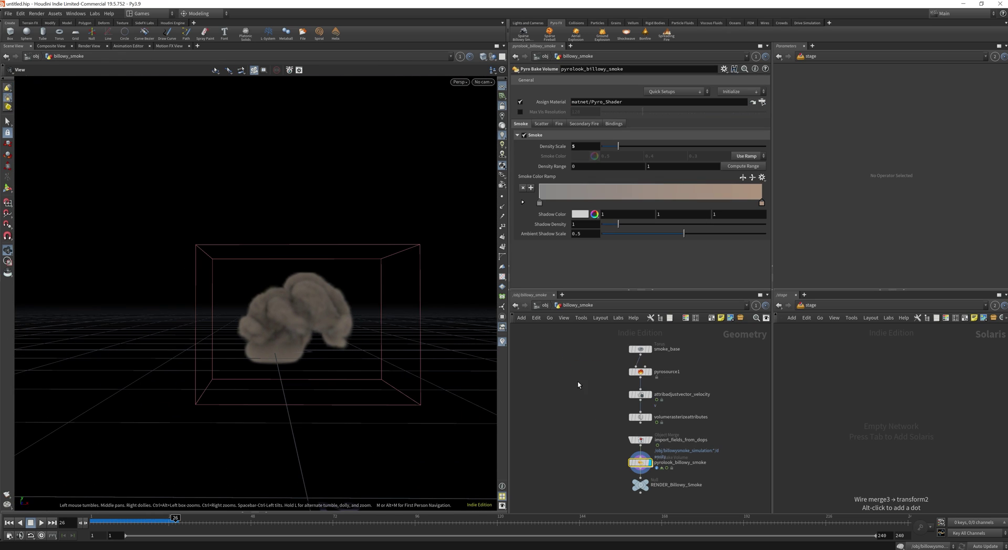
pyautogui.moveTo(736, 486); pyautogui.dragTo(675, 437, button='middle')
pyautogui.moveTo(611, 476); pyautogui.dragTo(604, 426)
pyautogui.click(706, 469)
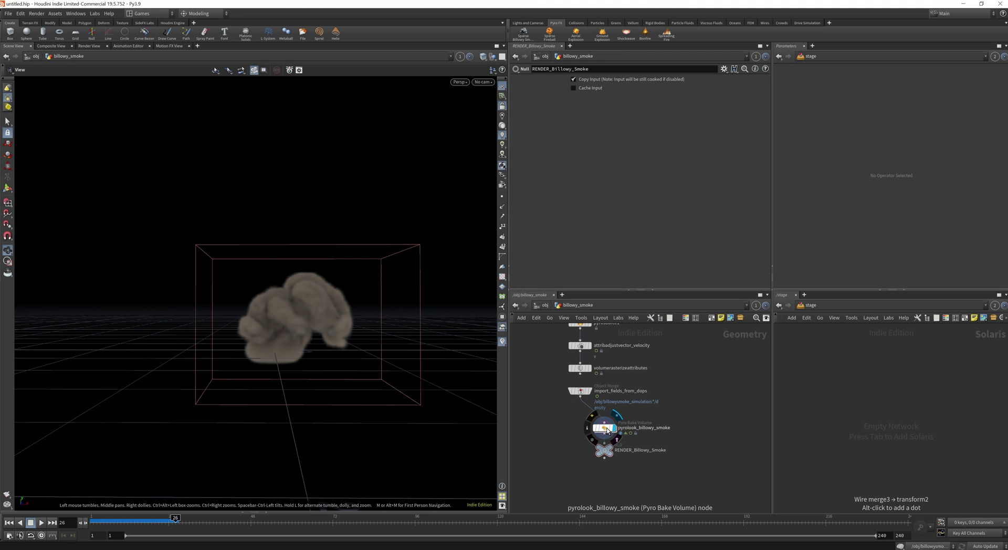
pyautogui.click(605, 429)
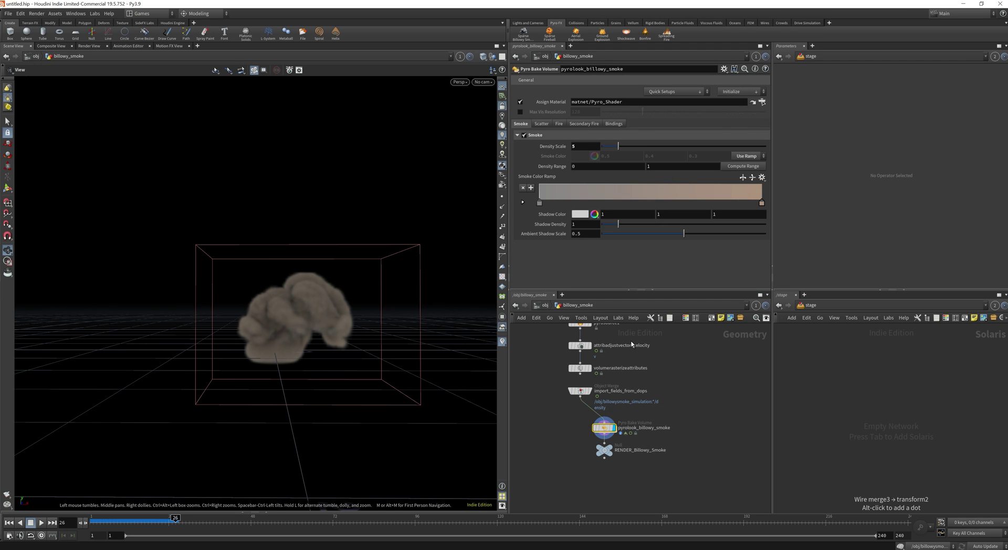
pyautogui.click(675, 93)
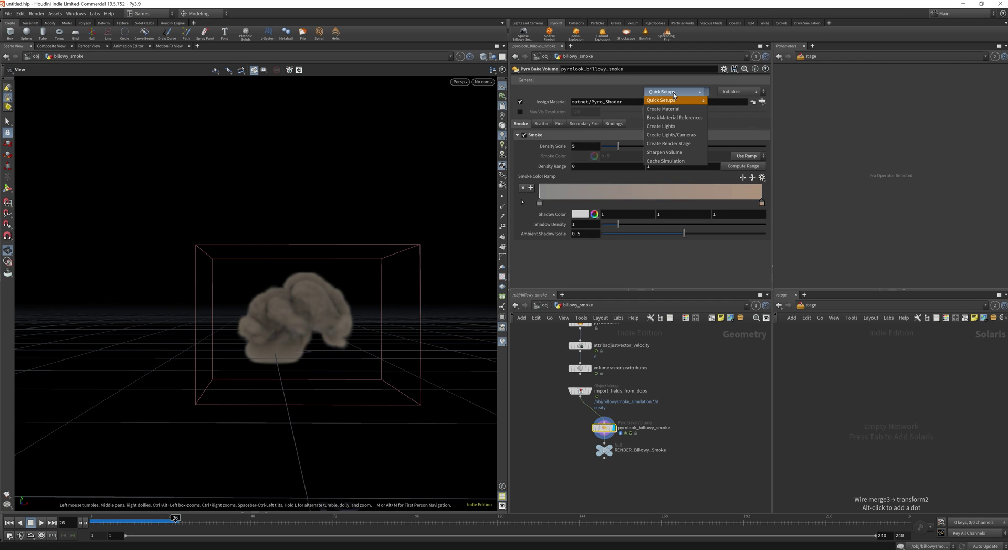
pyautogui.click(672, 145)
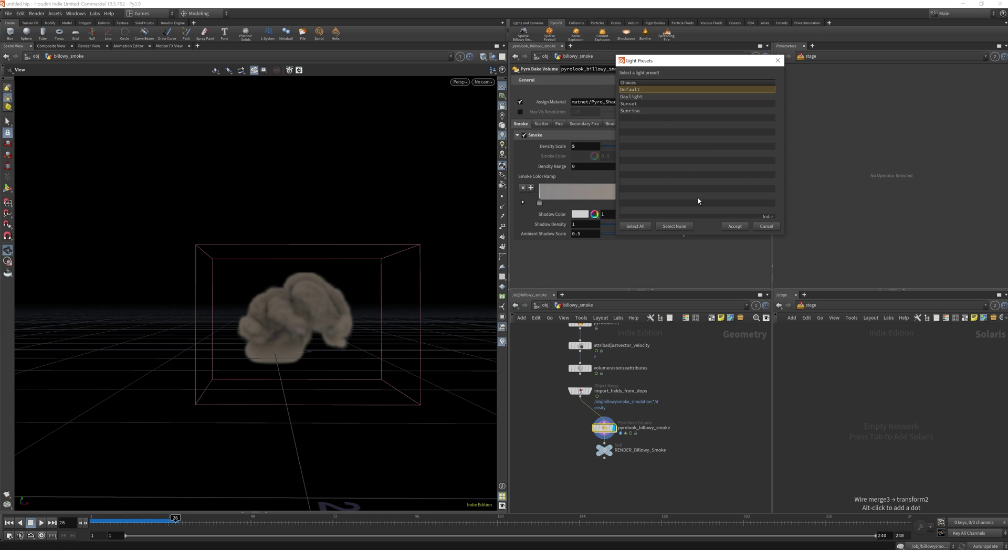
pyautogui.click(734, 227)
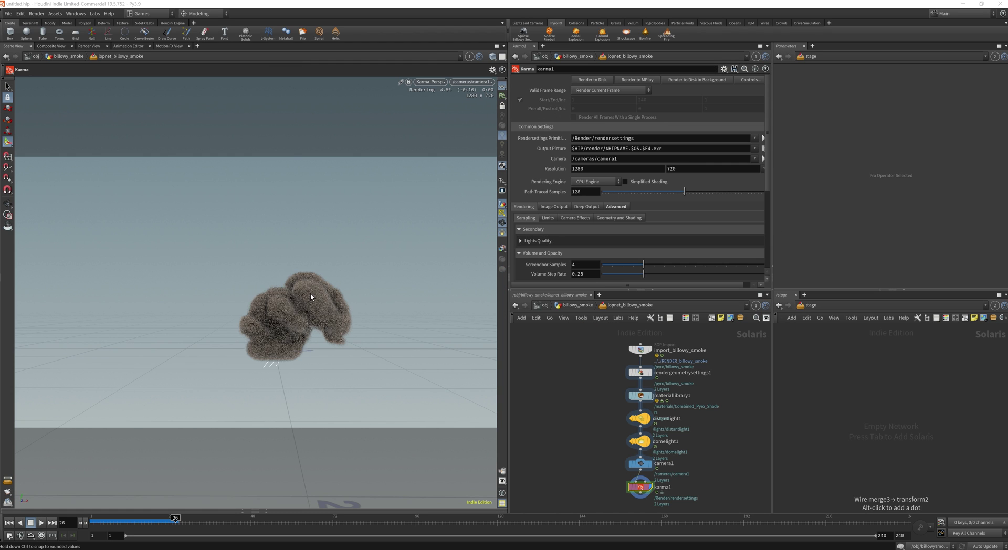
# Examine the generated render stage and its import, render geometry settings, material library, camera and Karma nodes
pyautogui.moveTo(396, 298)
pyautogui.keyDown('alt'); pyautogui.mouseDown()
pyautogui.moveTo(268, 307)
pyautogui.moveTo(383, 296)
pyautogui.mouseUp(); pyautogui.keyUp('alt')
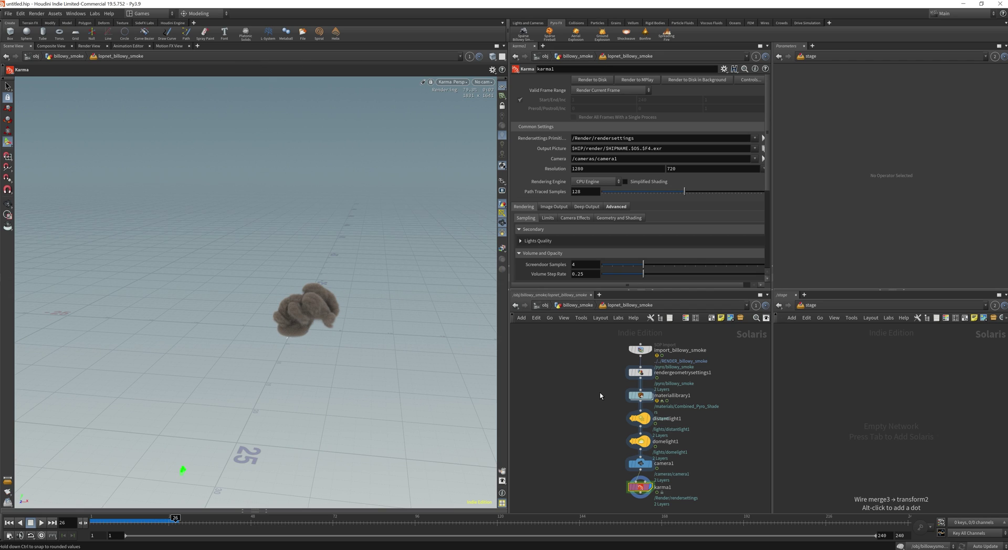
pyautogui.moveTo(578, 417); pyautogui.dragTo(616, 394, button='middle')
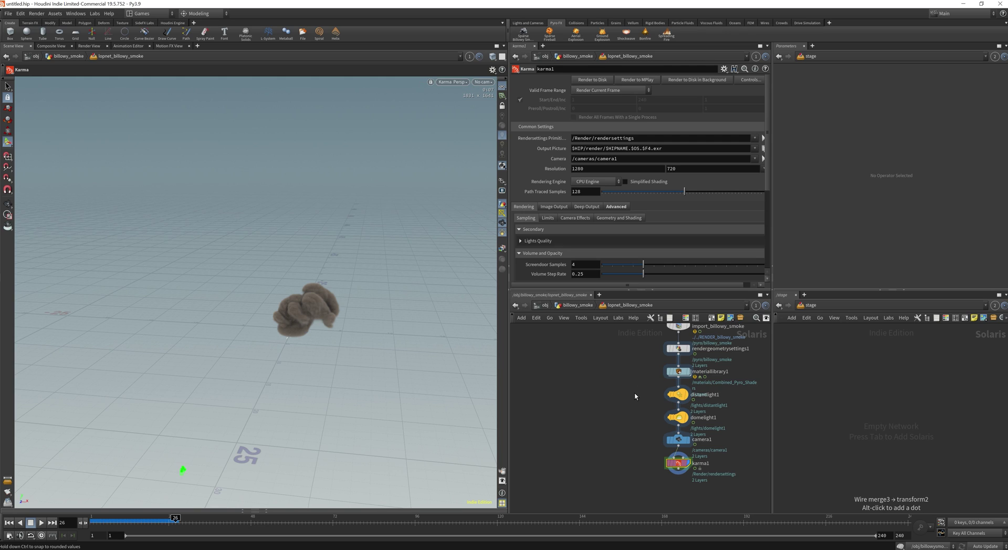
pyautogui.moveTo(630, 396); pyautogui.dragTo(620, 396, button='middle')
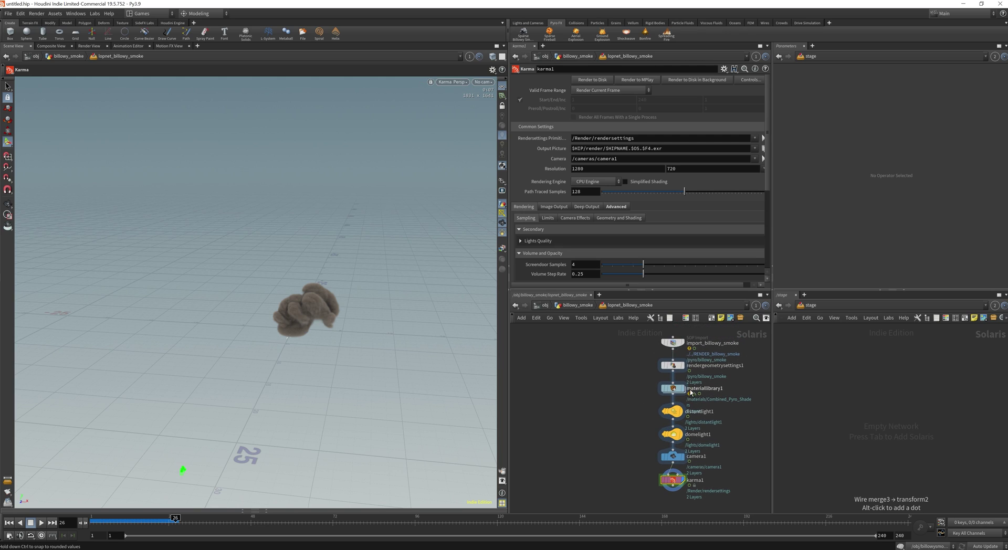
pyautogui.moveTo(638, 334); pyautogui.dragTo(733, 391)
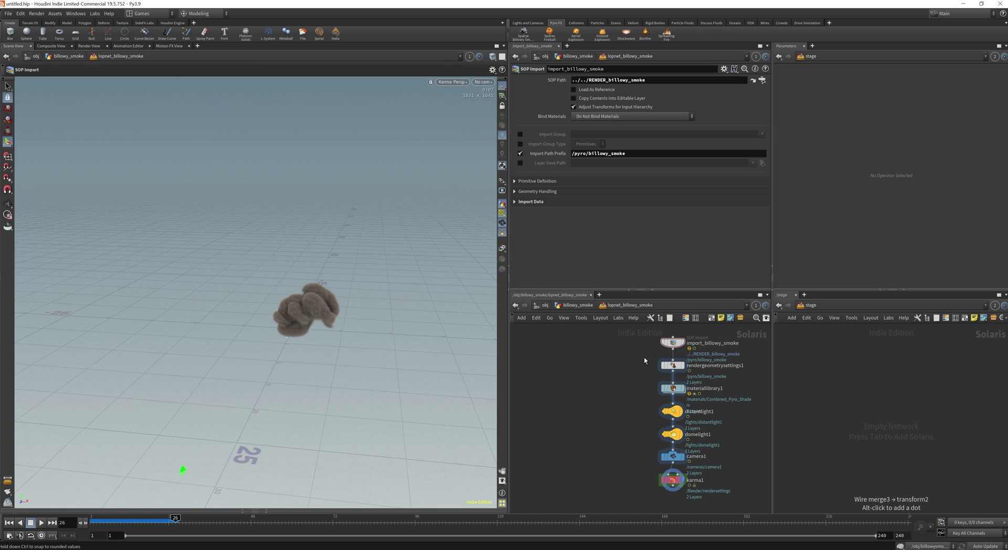
pyautogui.moveTo(687, 349)
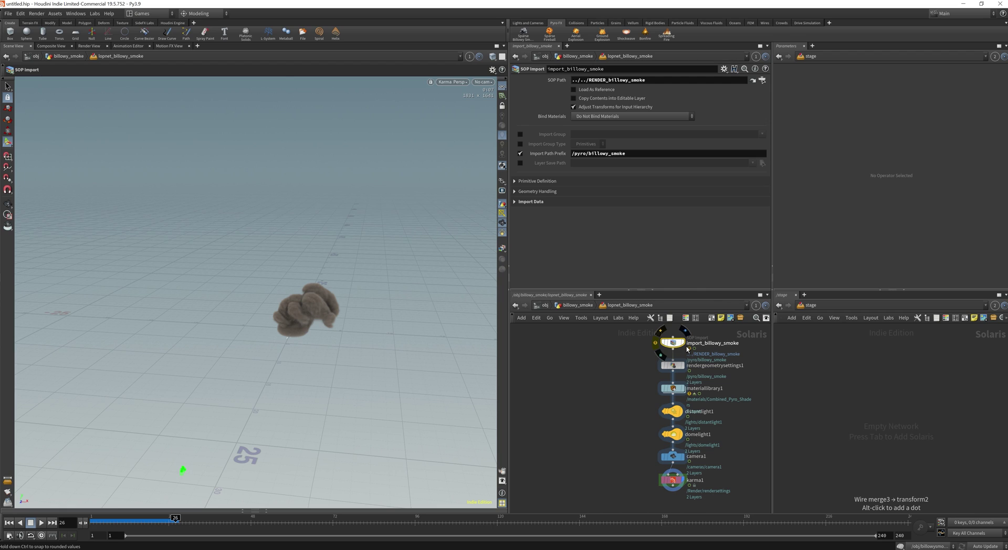
pyautogui.click(676, 372)
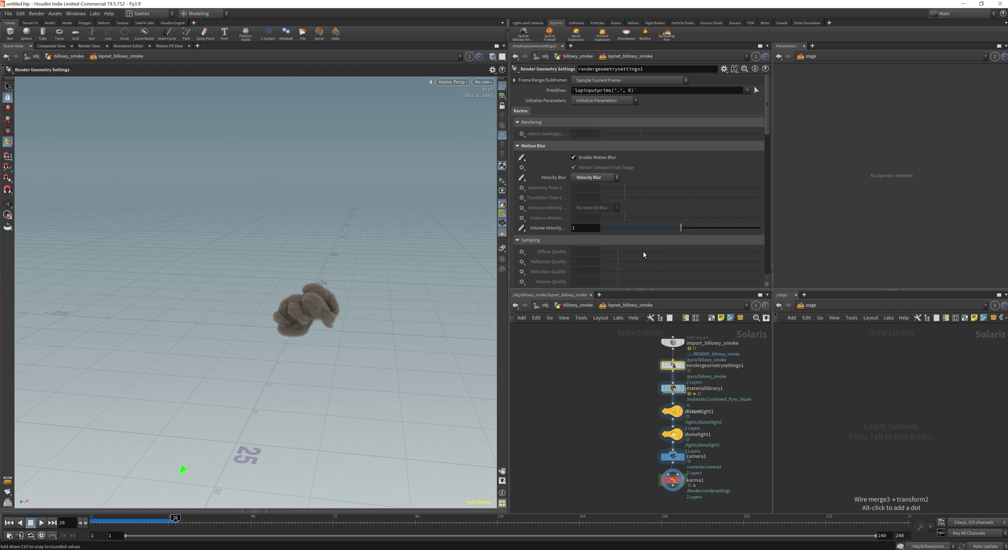
pyautogui.scroll(-10, 644, 254)
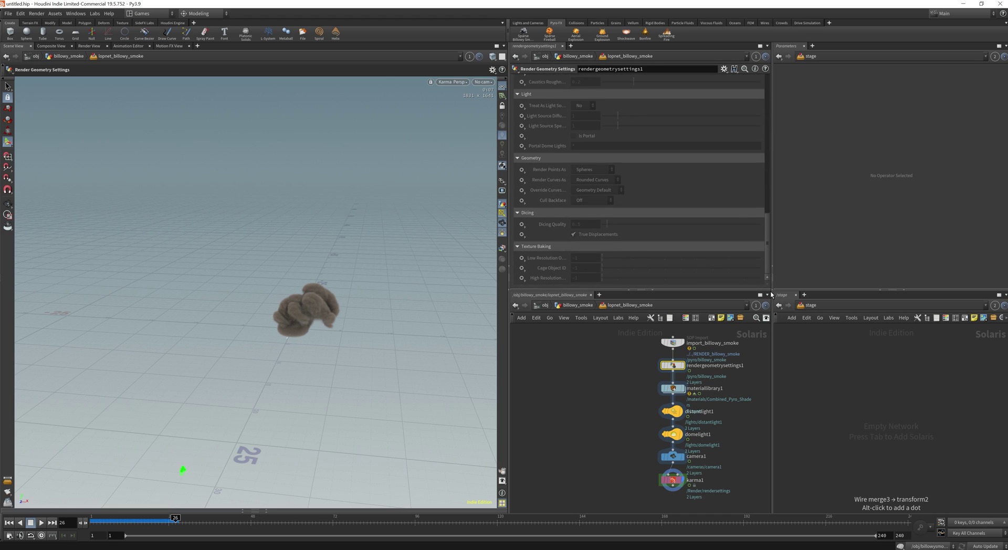
pyautogui.click(678, 392)
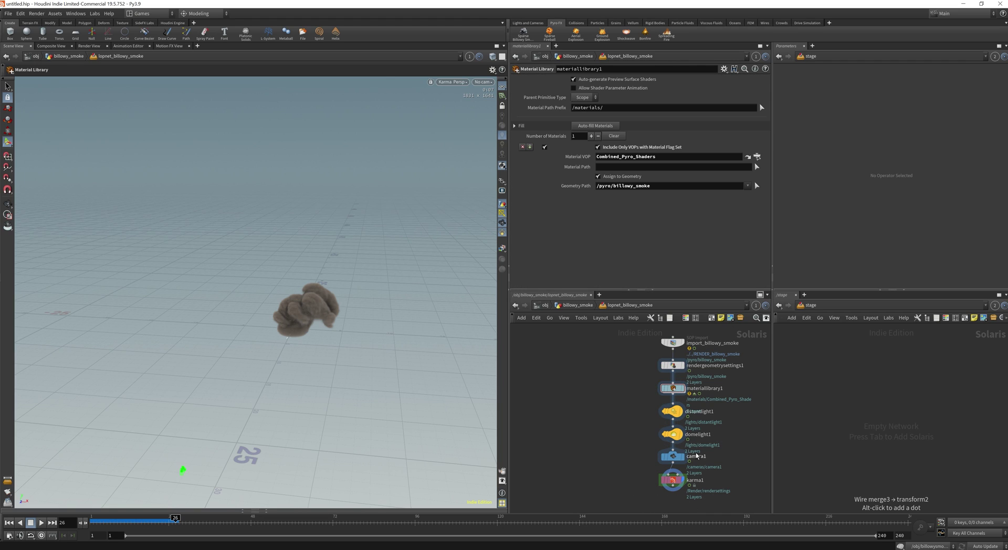
pyautogui.click(673, 457)
pyautogui.click(672, 480)
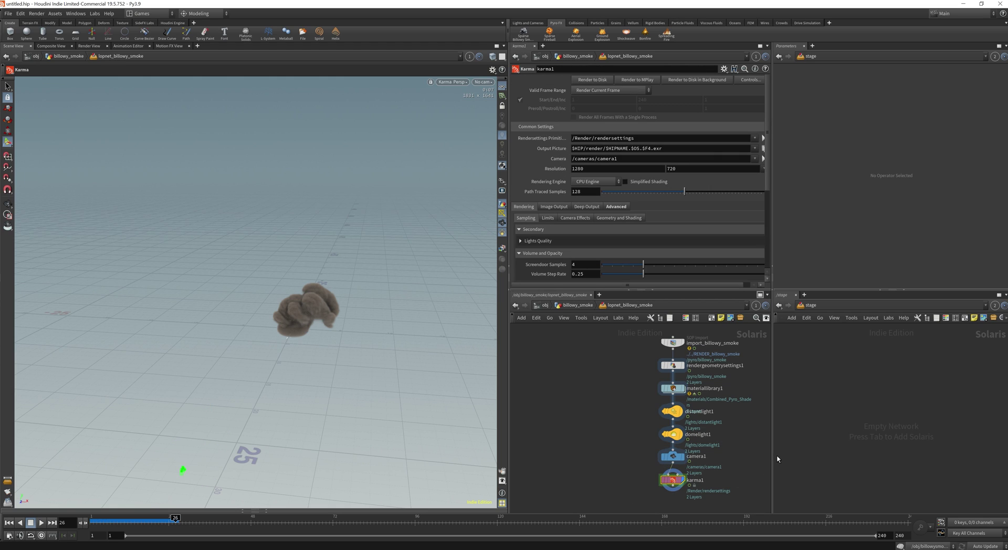
pyautogui.scroll(-2, 665, 415)
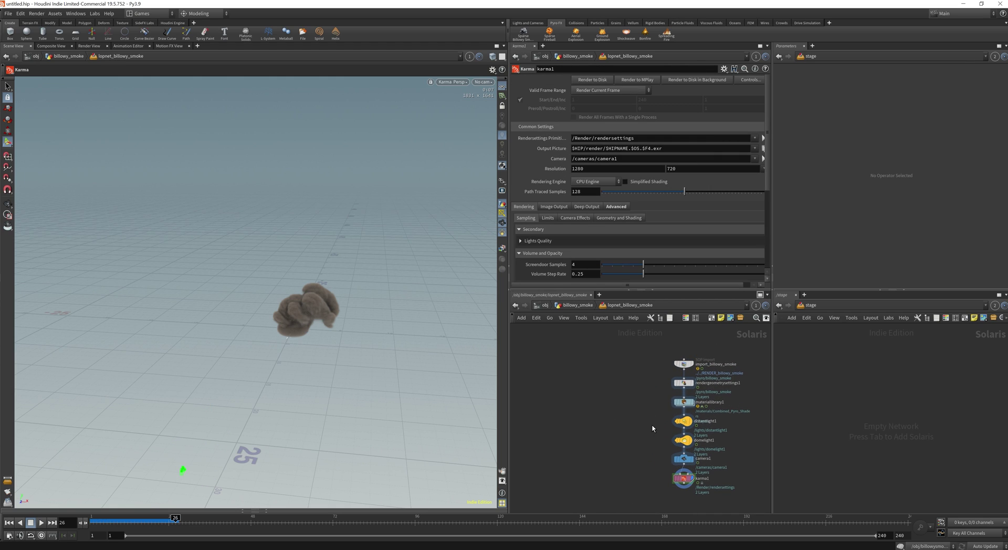
pyautogui.click(686, 384)
pyautogui.scroll(1, 666, 359)
pyautogui.click(692, 412)
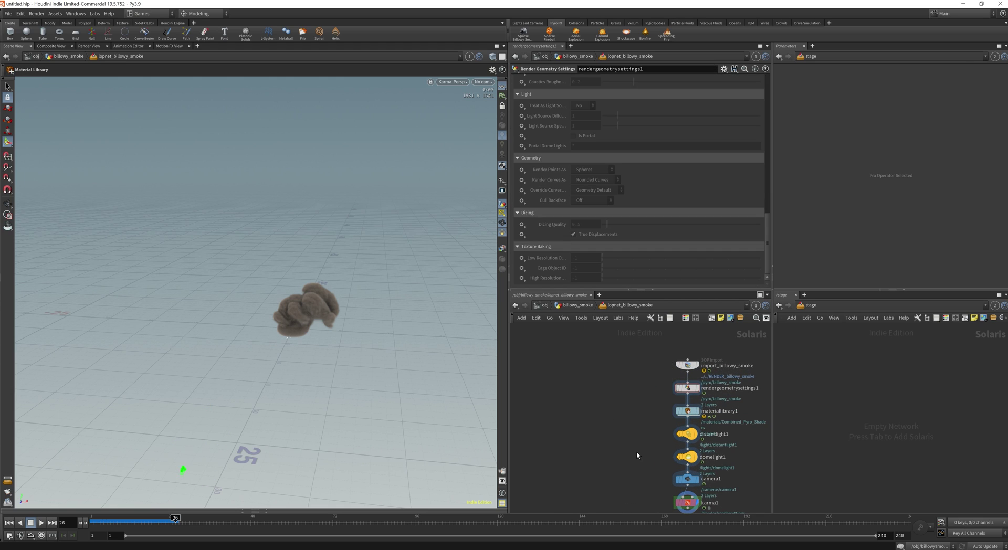
# Delete the distantlight1 and domelight1 nodes from the render stage network
pyautogui.moveTo(637, 456); pyautogui.dragTo(639, 402, button='middle')
pyautogui.scroll(-1, 648, 389)
pyautogui.scroll(1, 651, 384)
pyautogui.scroll(-1, 654, 376)
pyautogui.scroll(1, 655, 377)
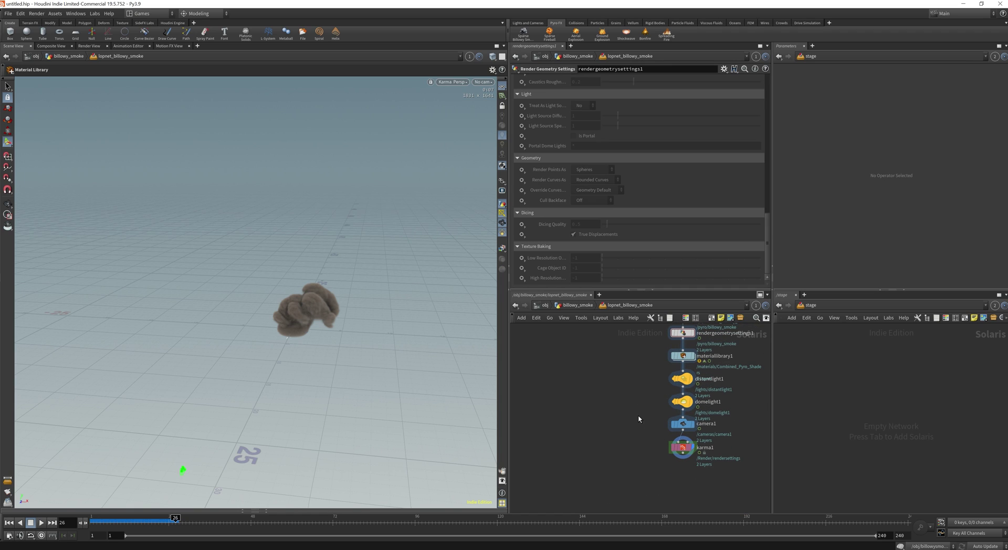
pyautogui.press('Delete')
pyautogui.scroll(-1, 639, 419)
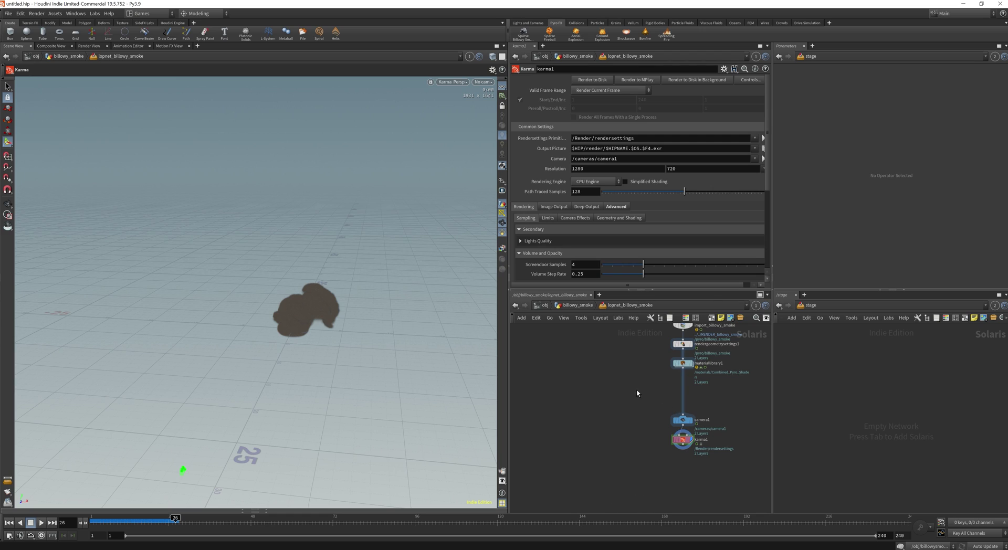
# Bypass the materiallibrary1 node so the smoke renders without its assigned pyro material
pyautogui.scroll(-2, 650, 394)
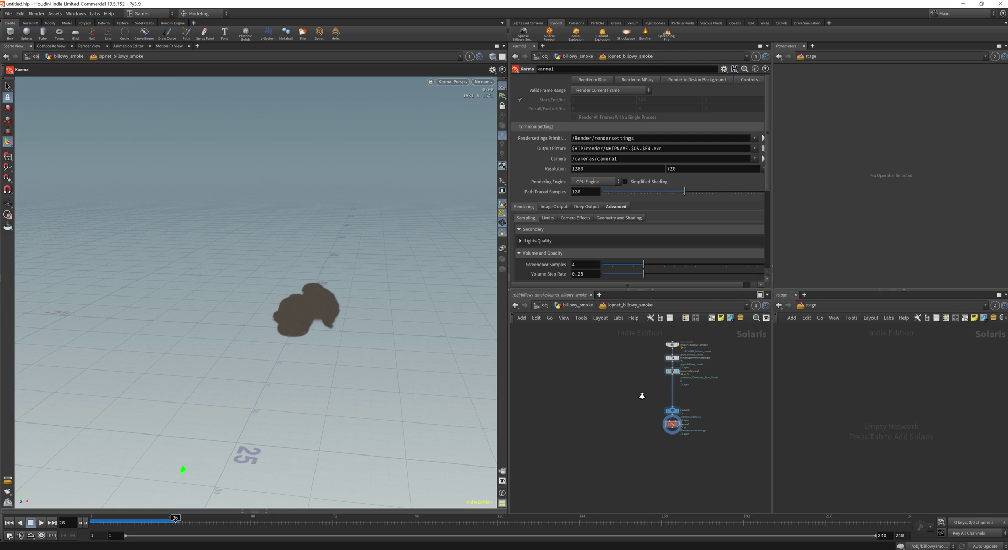
pyautogui.scroll(2, 654, 400)
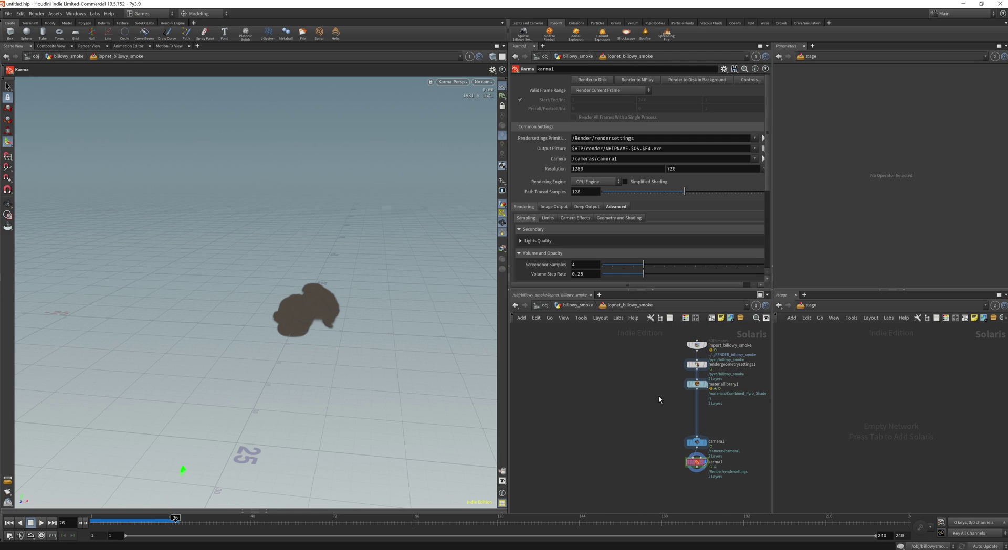
pyautogui.click(688, 378)
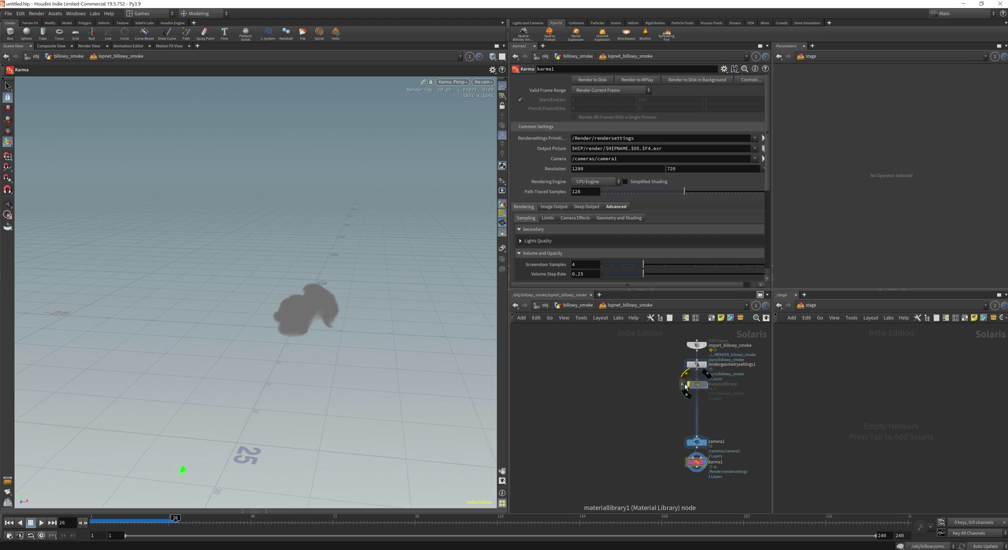
pyautogui.click(697, 383)
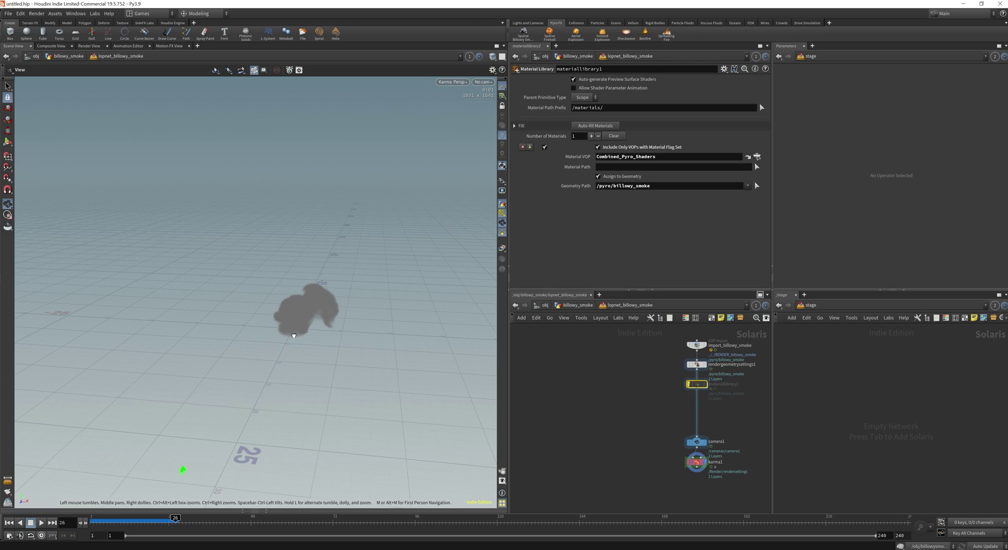
pyautogui.keyDown('alt'); pyautogui.moveTo(284, 328); pyautogui.dragTo(311, 321); pyautogui.keyUp('alt')
pyautogui.moveTo(643, 412); pyautogui.dragTo(654, 423, button='middle')
pyautogui.hotkey('ctrl', 'z')
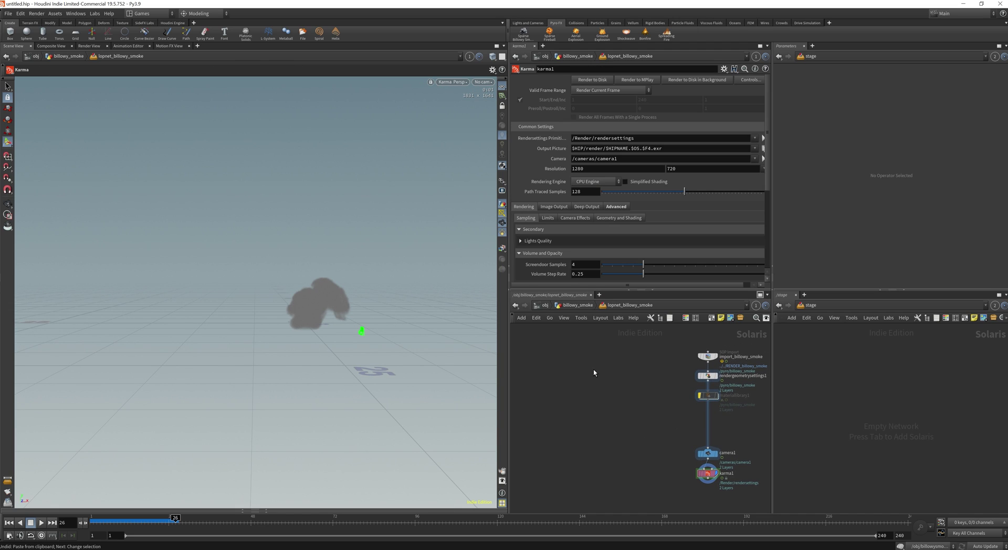
# Add a Distant Light node in the empty area beside the render stage's node chain
pyautogui.press('Tab')
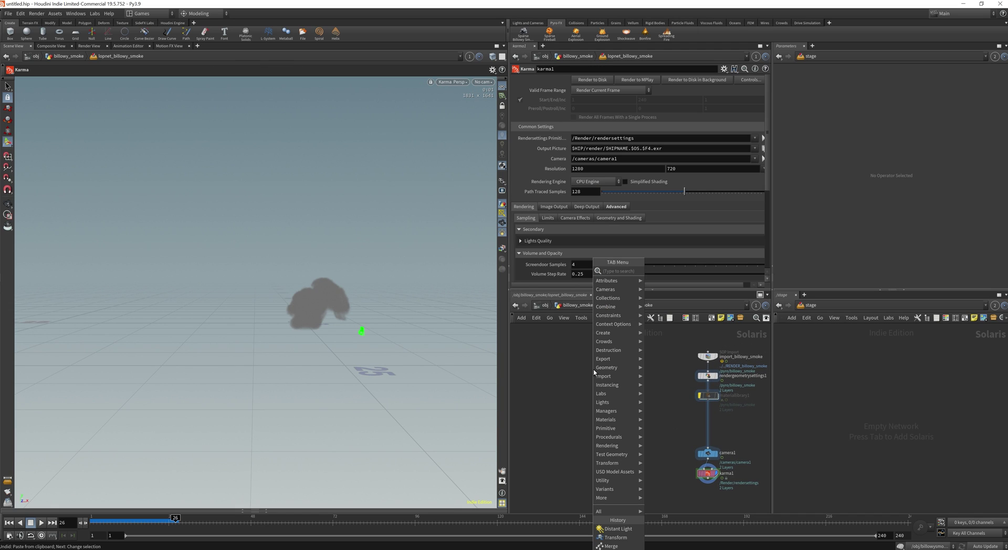
pyautogui.write('dome')
pyautogui.press('Return')
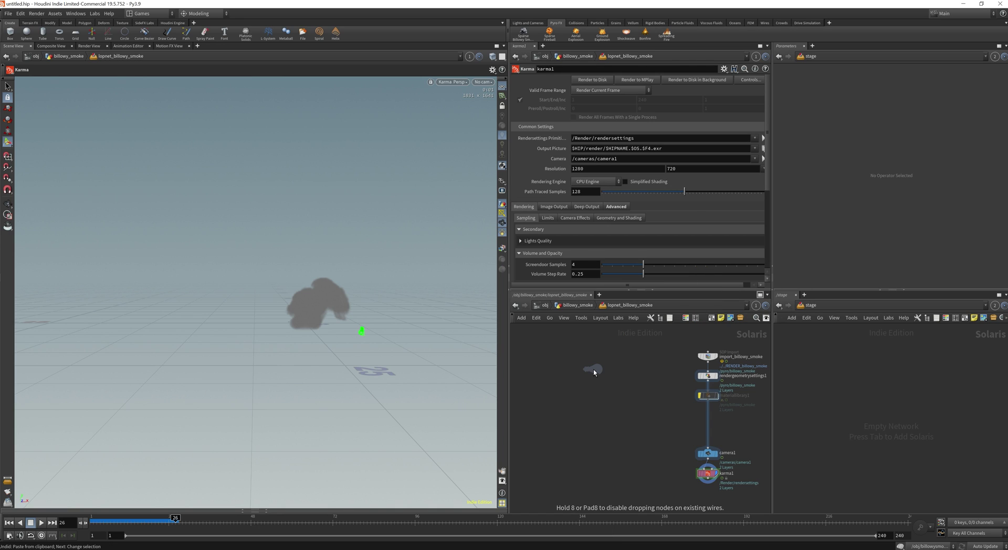
pyautogui.click(594, 373)
pyautogui.click(594, 373)
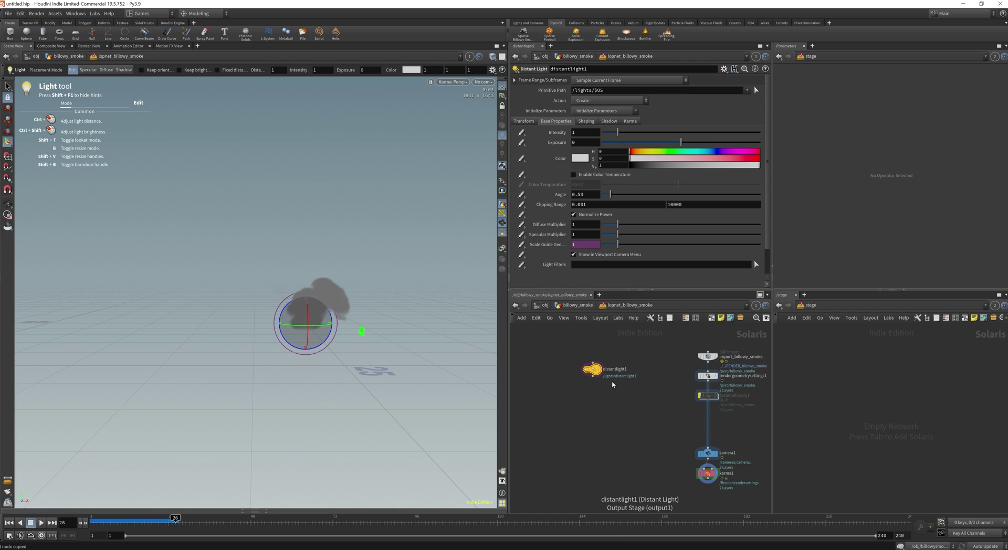
# Paste five copies of the distant light around the original for six lights in total
pyautogui.hotkey('ctrl', 'v')
pyautogui.hotkey('ctrl', 'v')
pyautogui.hotkey('ctrl', 'v')
pyautogui.hotkey('ctrl', 'v')
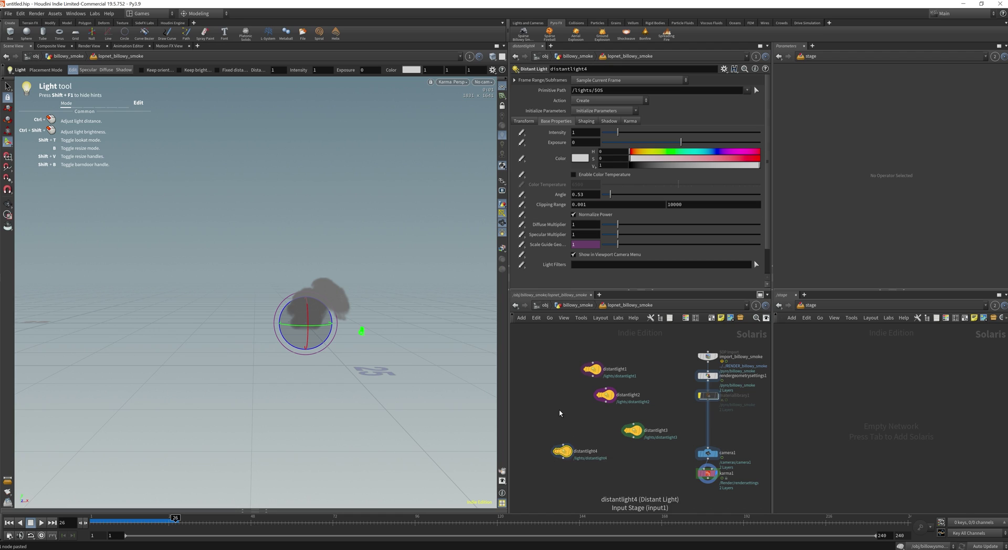
pyautogui.hotkey('ctrl', 'v')
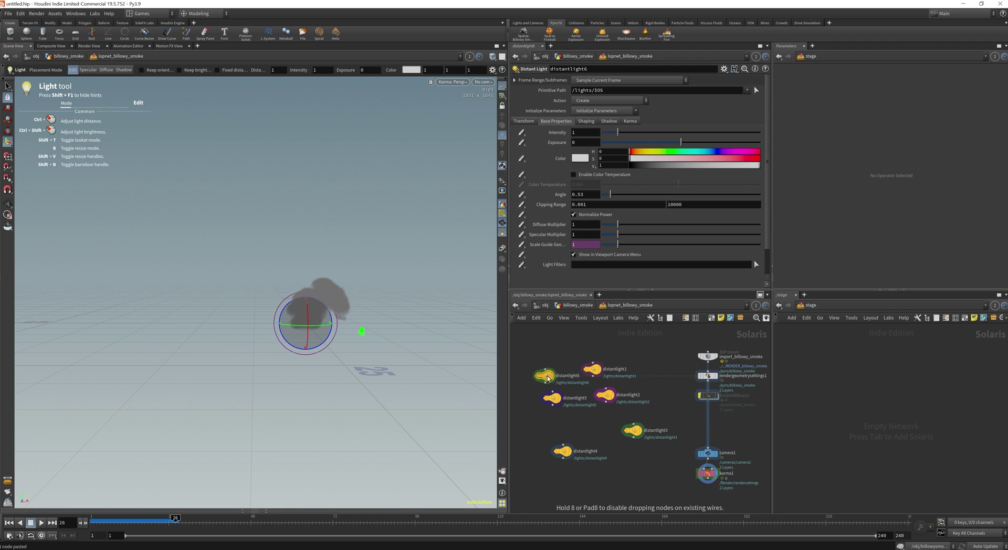
# Spread out the distant lights and rename distantlight1, distantlight2 and distantlight3 as Red, Green and Blue
pyautogui.moveTo(531, 348); pyautogui.dragTo(541, 482)
pyautogui.moveTo(605, 437); pyautogui.dragTo(648, 465, button='middle')
pyautogui.moveTo(634, 398); pyautogui.dragTo(567, 367)
pyautogui.click(593, 369)
pyautogui.write('Red')
pyautogui.press('Return')
pyautogui.doubleClick(681, 423)
pyautogui.write('Green')
pyautogui.press('Return')
pyautogui.doubleClick(702, 458)
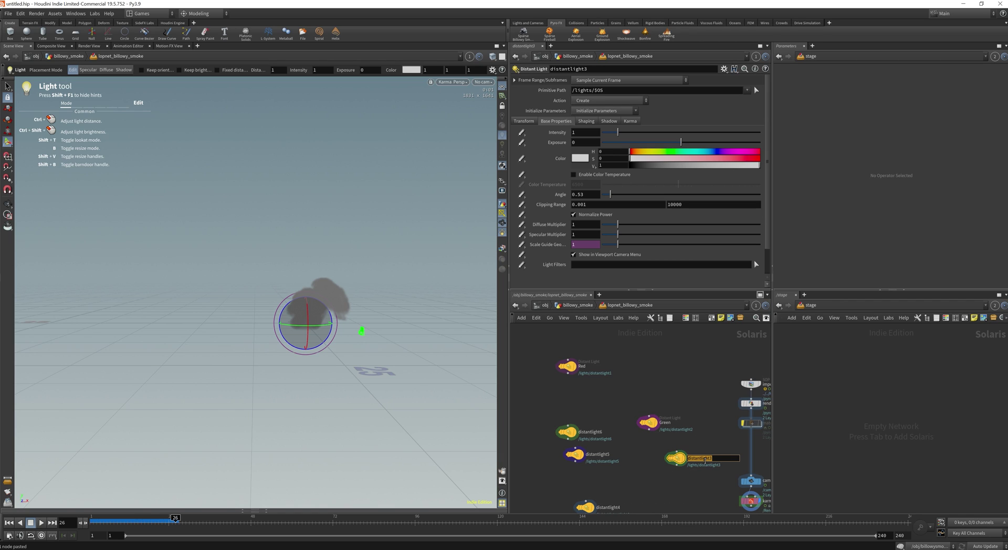
pyautogui.write('Blue')
pyautogui.press('Return')
# Rename distantlight6, distantlight5 and distantlight4 as N_Red, N_Green and N_Blue
pyautogui.moveTo(592, 433); pyautogui.dragTo(571, 420)
pyautogui.doubleClick(571, 419)
pyautogui.write('N_Red')
pyautogui.press('Return')
pyautogui.doubleClick(597, 454)
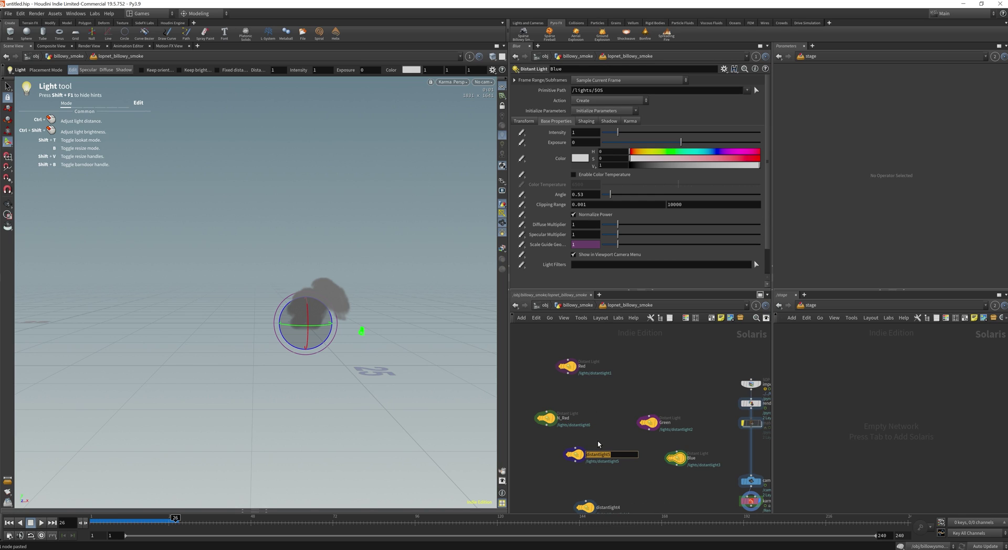
pyautogui.write('N_Green')
pyautogui.press('Return')
pyautogui.doubleClick(608, 507)
pyautogui.write('N_Blue')
pyautogui.press('Return')
pyautogui.moveTo(587, 511); pyautogui.dragTo(592, 485)
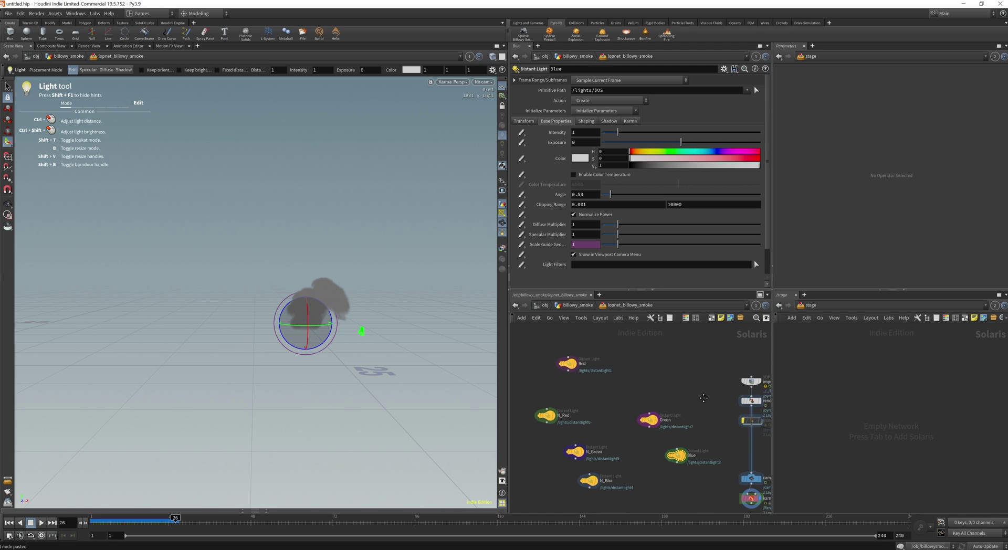
# Group the other lights away from the node chain and wire the Red light to the output of materiallibrary1
pyautogui.moveTo(701, 412); pyautogui.dragTo(701, 390, button='middle')
pyautogui.moveTo(522, 382); pyautogui.dragTo(564, 466)
pyautogui.moveTo(649, 401); pyautogui.dragTo(537, 368)
pyautogui.moveTo(678, 436); pyautogui.dragTo(526, 465)
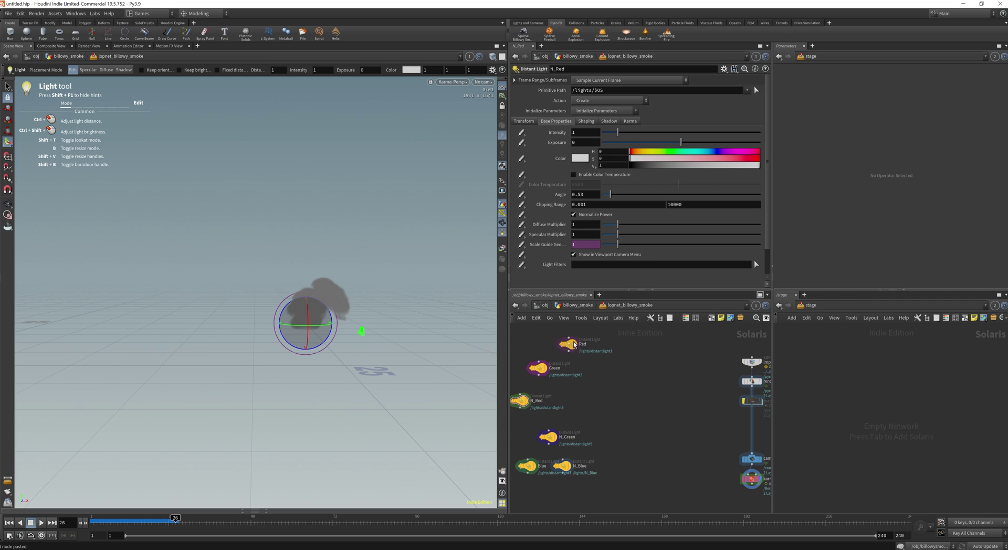
pyautogui.moveTo(568, 344); pyautogui.dragTo(662, 428)
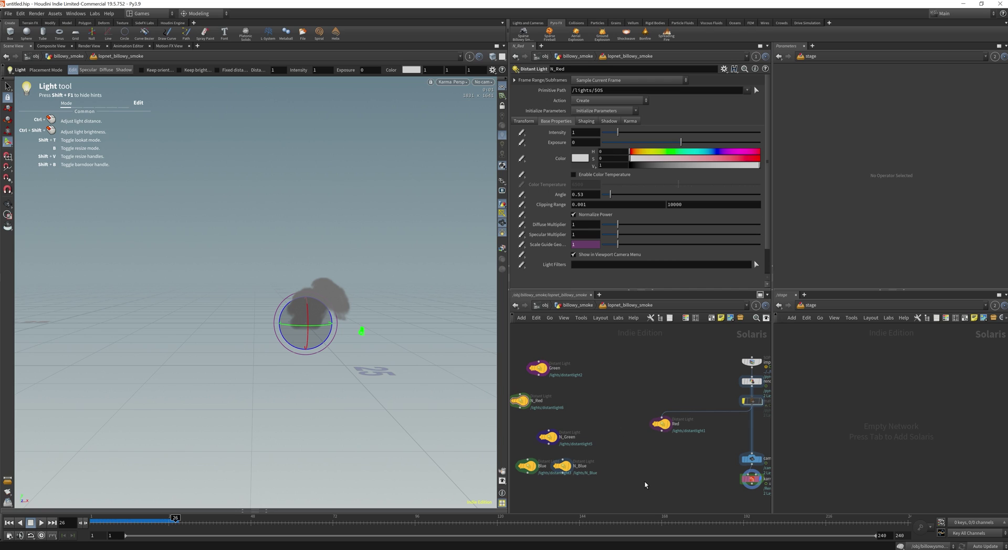
# Add a Render Var node and connect it below the Red light
pyautogui.moveTo(671, 471); pyautogui.dragTo(679, 441, button='middle')
pyautogui.press('Tab')
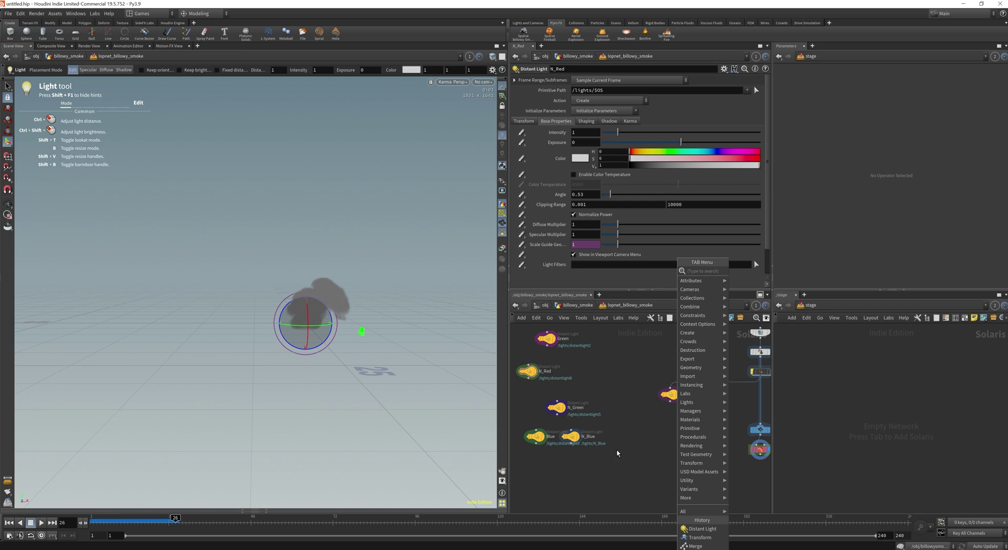
pyautogui.press('Escape')
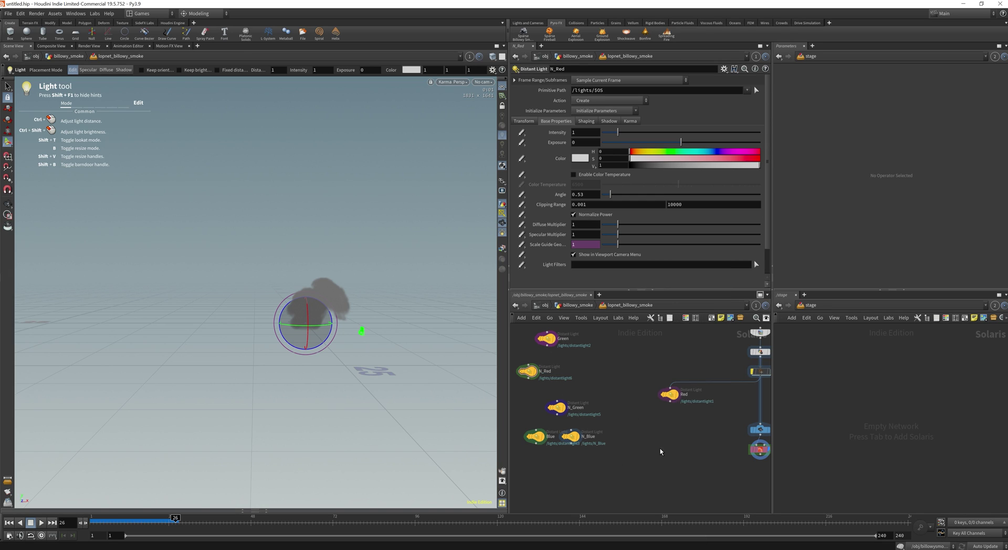
pyautogui.click(670, 396)
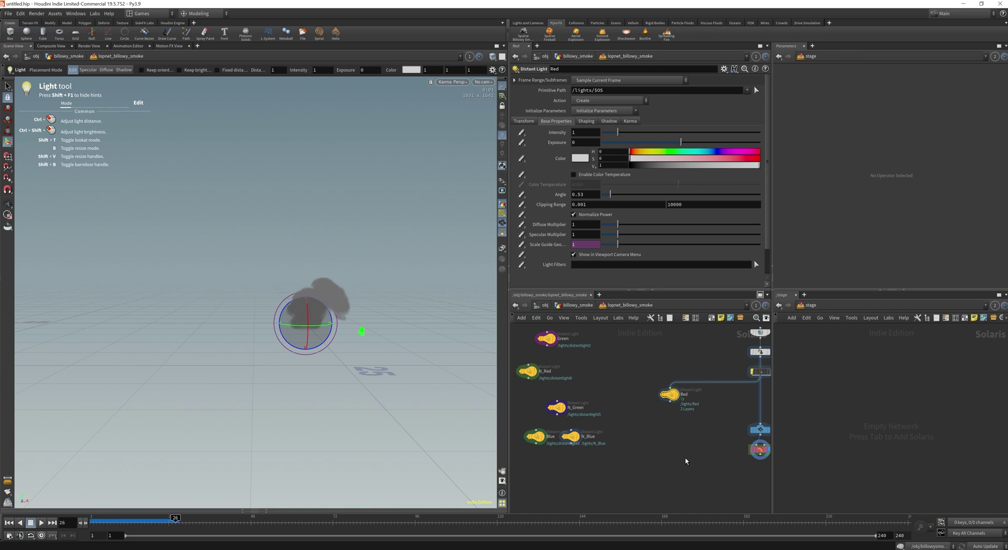
pyautogui.press('Tab')
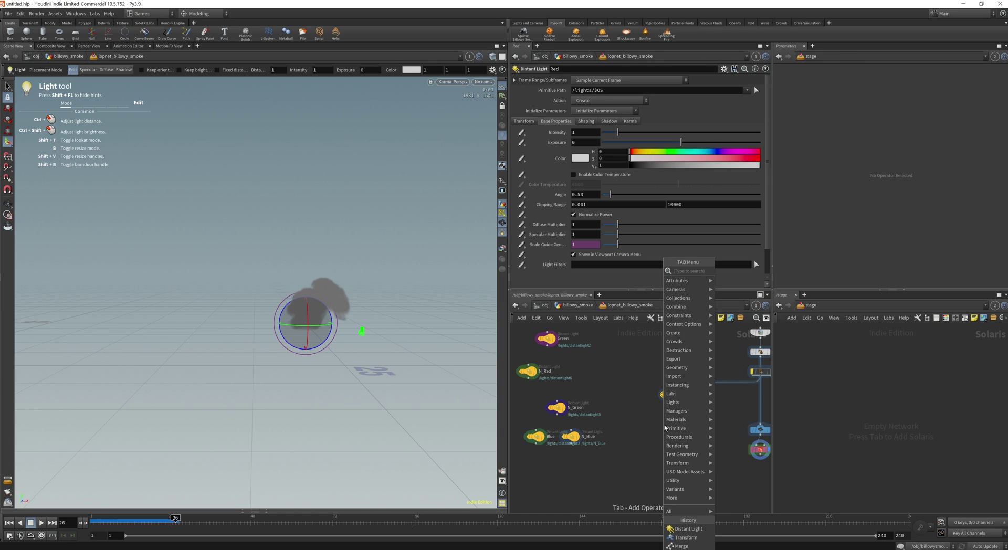
pyautogui.write('var')
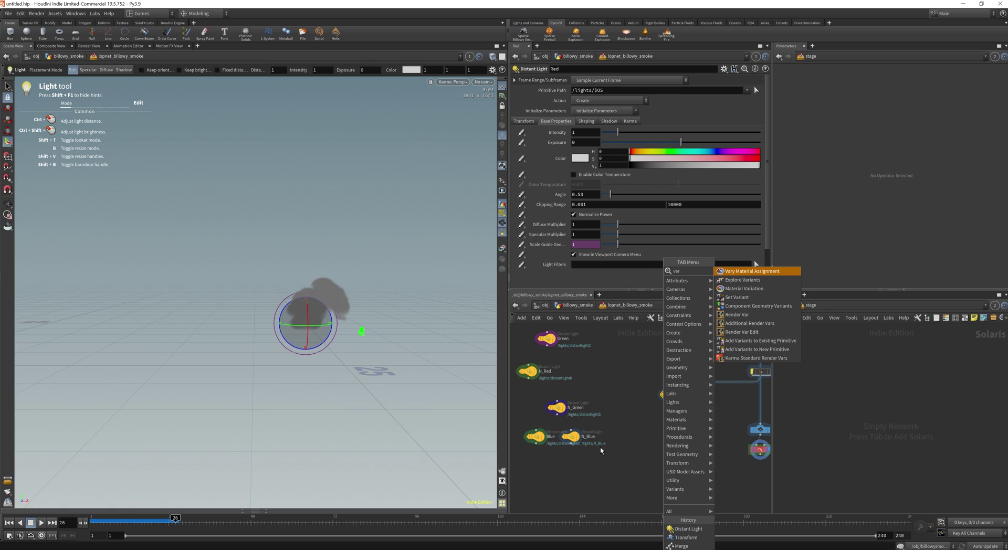
pyautogui.click(759, 316)
pyautogui.click(658, 442)
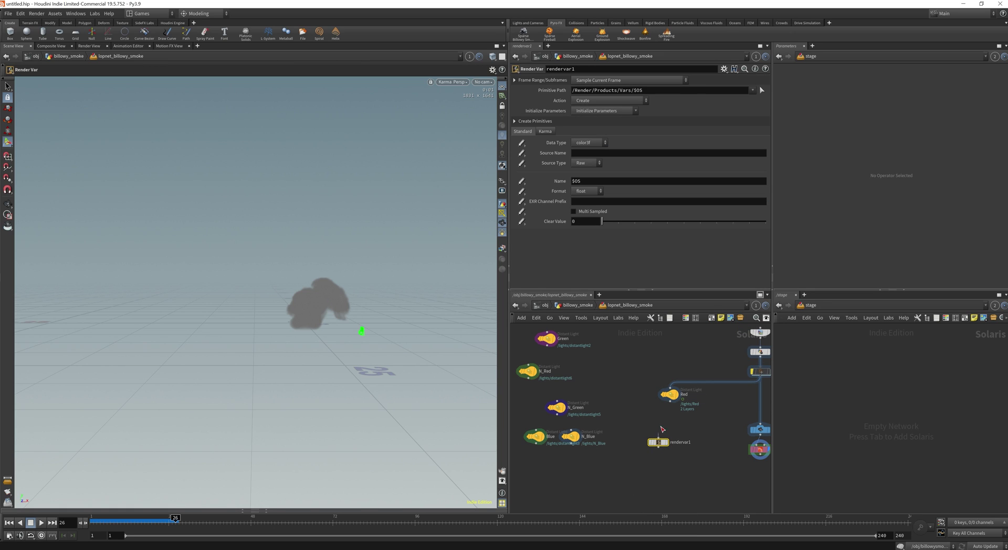
pyautogui.moveTo(661, 443); pyautogui.dragTo(672, 429)
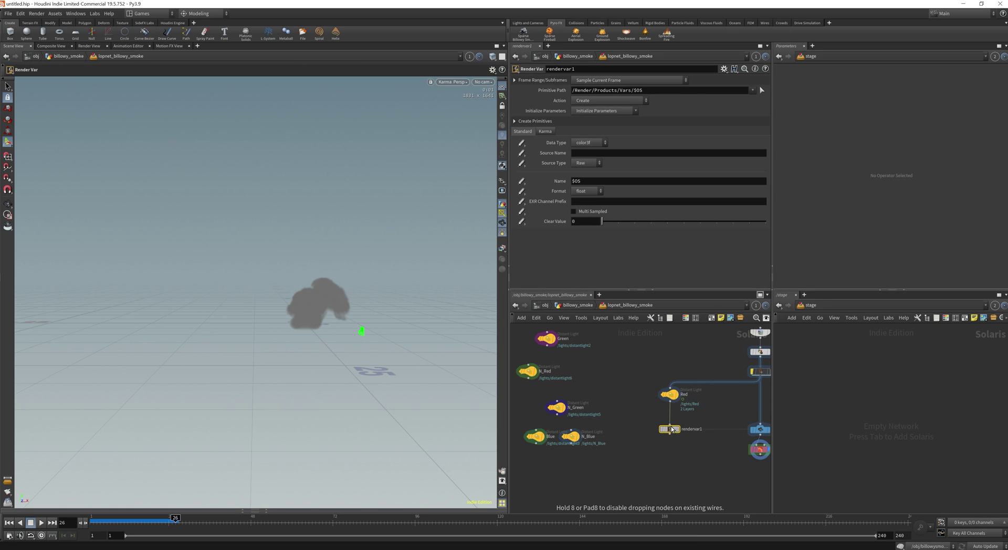
# Enable the Red light's Karma LPE Tag with Set or Create and set it to Red
pyautogui.click(670, 397)
pyautogui.click(630, 120)
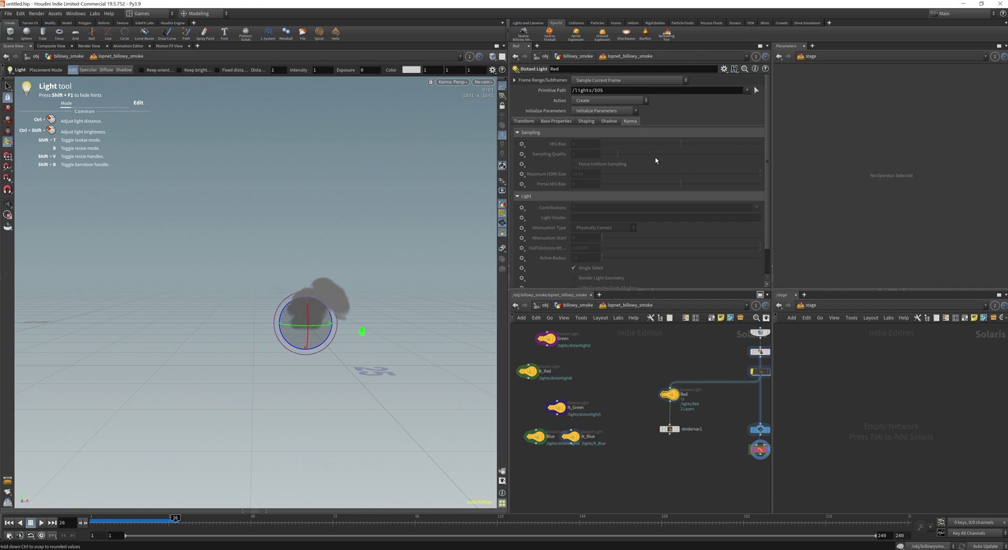
pyautogui.scroll(-2, 654, 168)
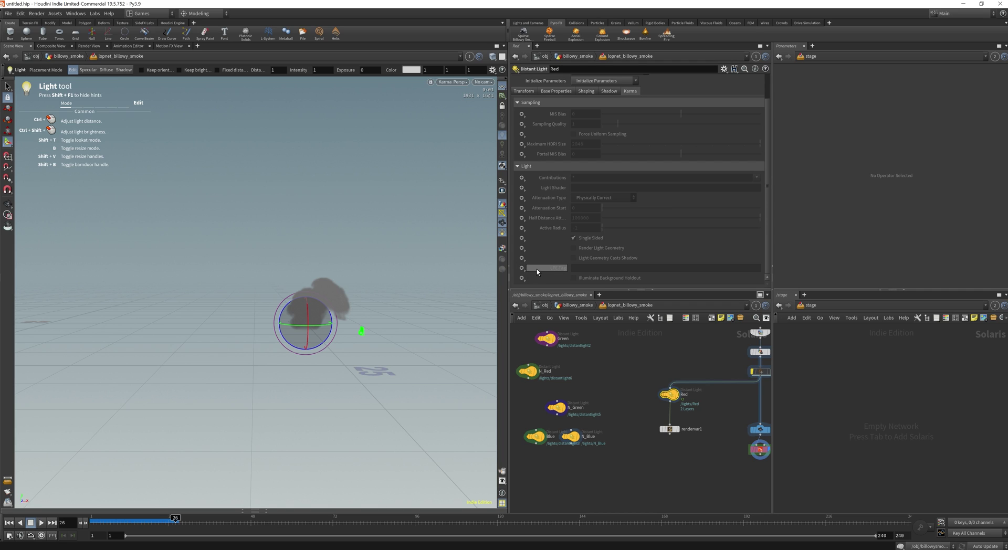
pyautogui.click(522, 268)
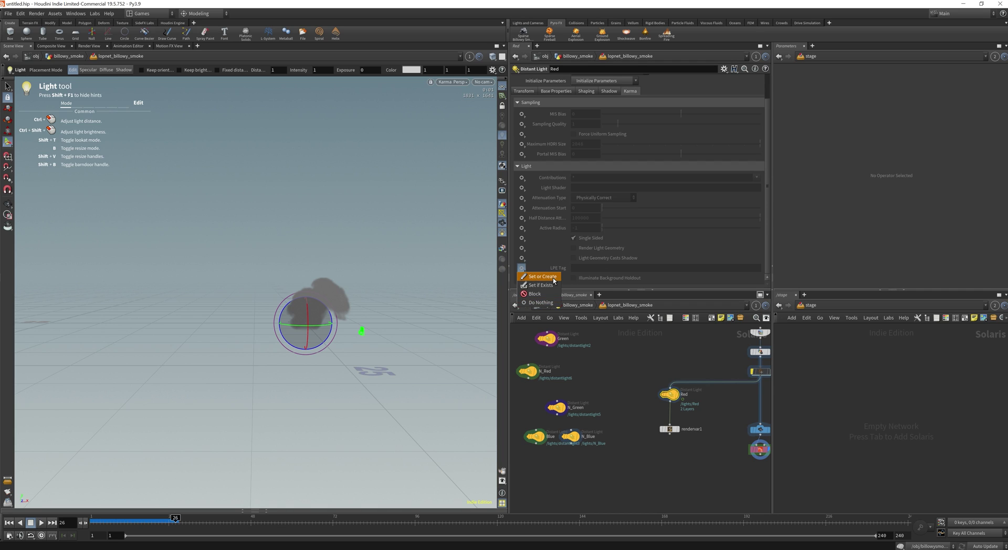
pyautogui.click(543, 276)
pyautogui.click(587, 272)
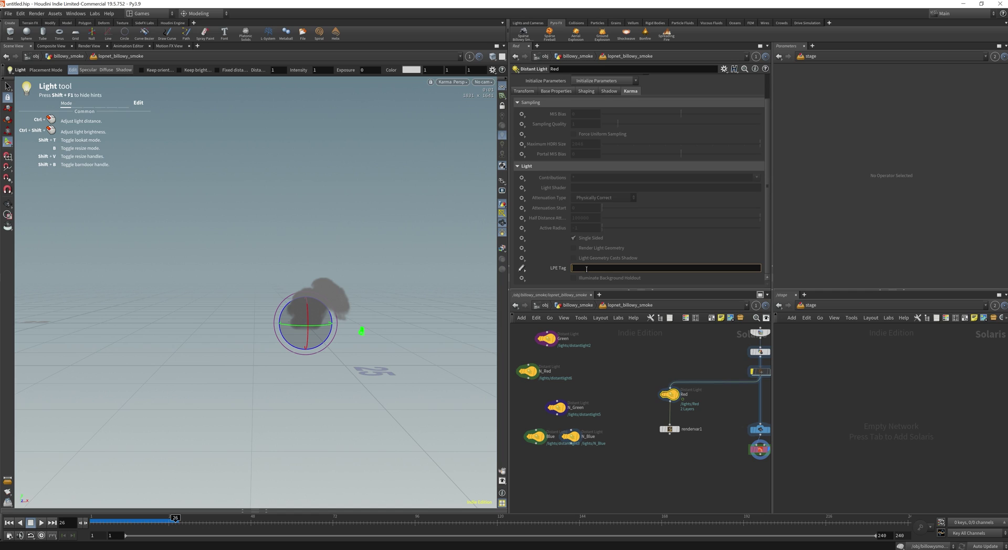
pyautogui.write('Red')
pyautogui.press('Return')
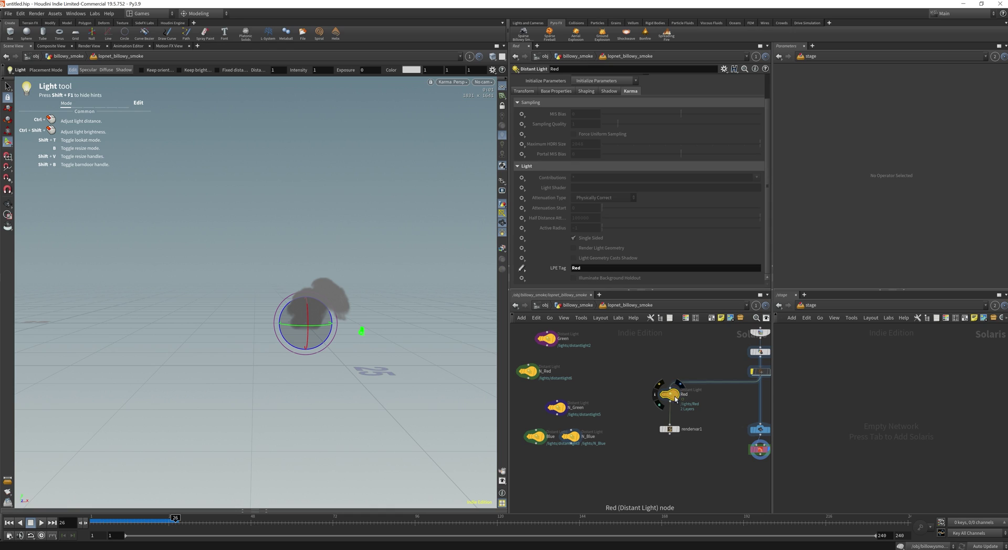
# Switch to the browser's Light path expression documentation and copy C.*<L.'apple'>, the example for contribution from tagged lights
pyautogui.click(667, 429)
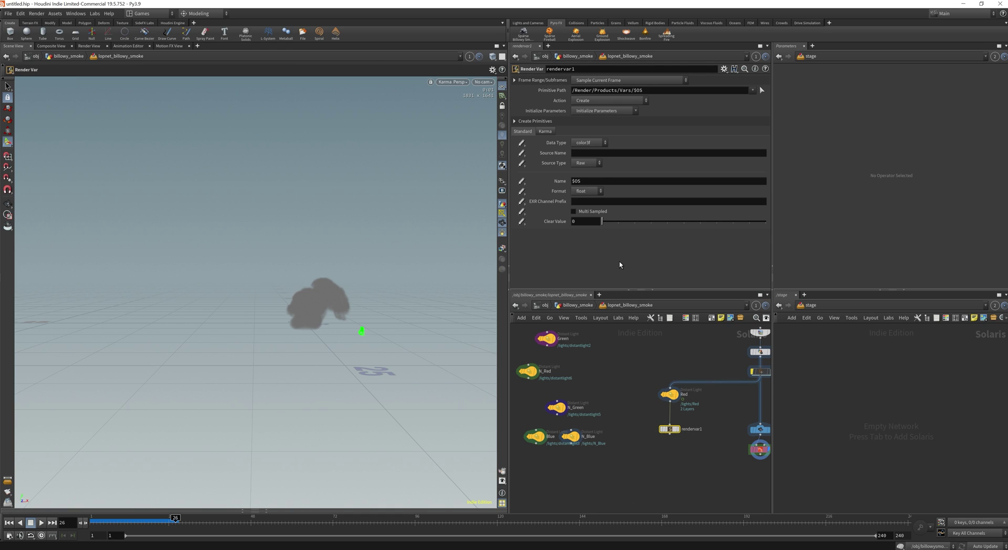
pyautogui.click(602, 154)
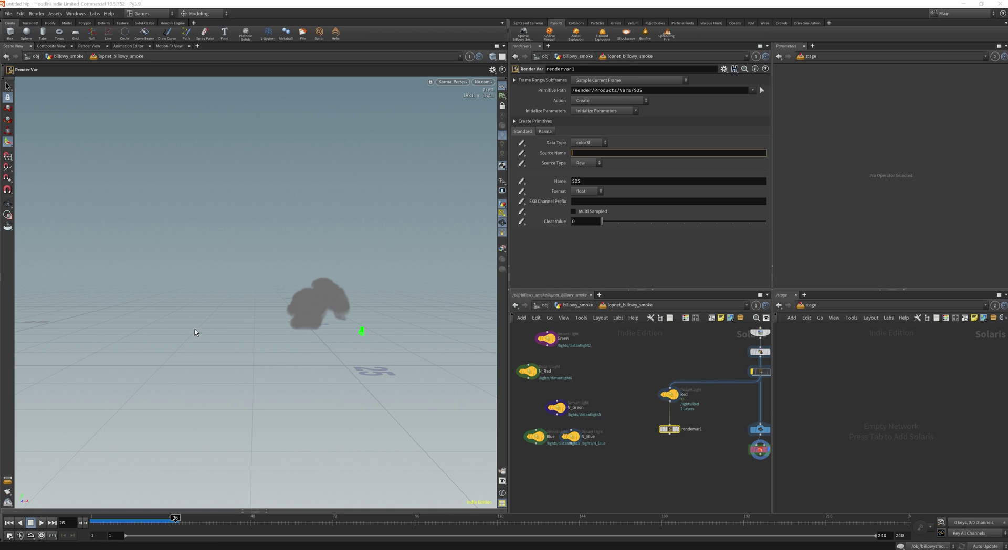
pyautogui.moveTo(0, 149); pyautogui.dragTo(549, 188)
pyautogui.doubleClick(549, 188)
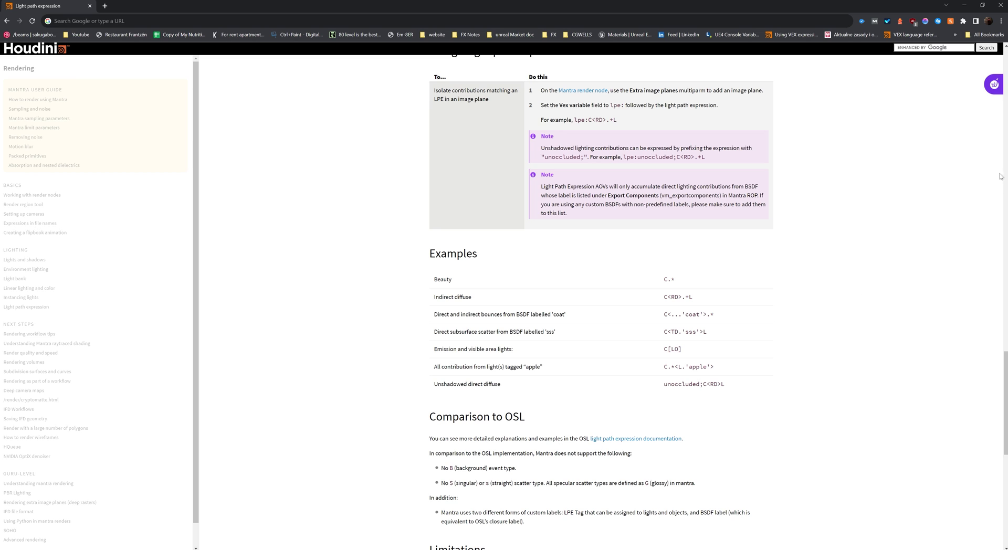
pyautogui.moveTo(1006, 399); pyautogui.dragTo(972, 384)
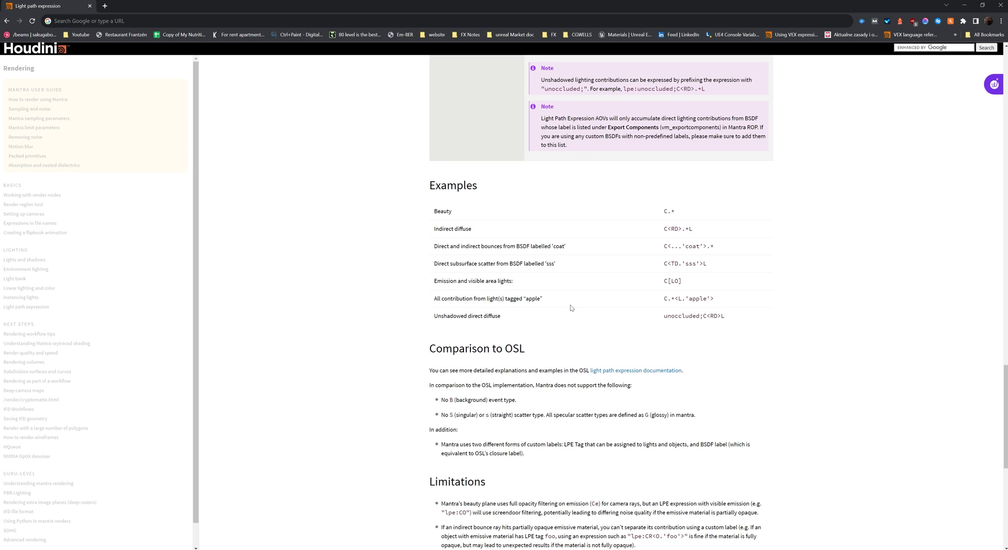
pyautogui.moveTo(663, 298); pyautogui.dragTo(716, 302)
pyautogui.hotkey('ctrl', 'c')
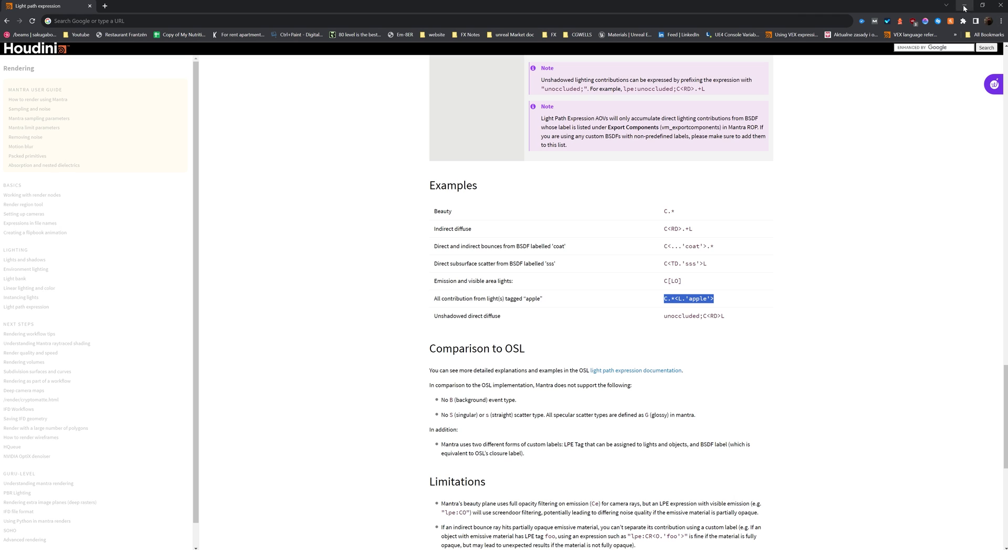
# Back in Houdini, paste the expression as rendervar1's Source Name and change its tag so it reads C.*<L.'Red'>
pyautogui.moveTo(945, 7); pyautogui.dragTo(701, 84)
pyautogui.click(770, 83)
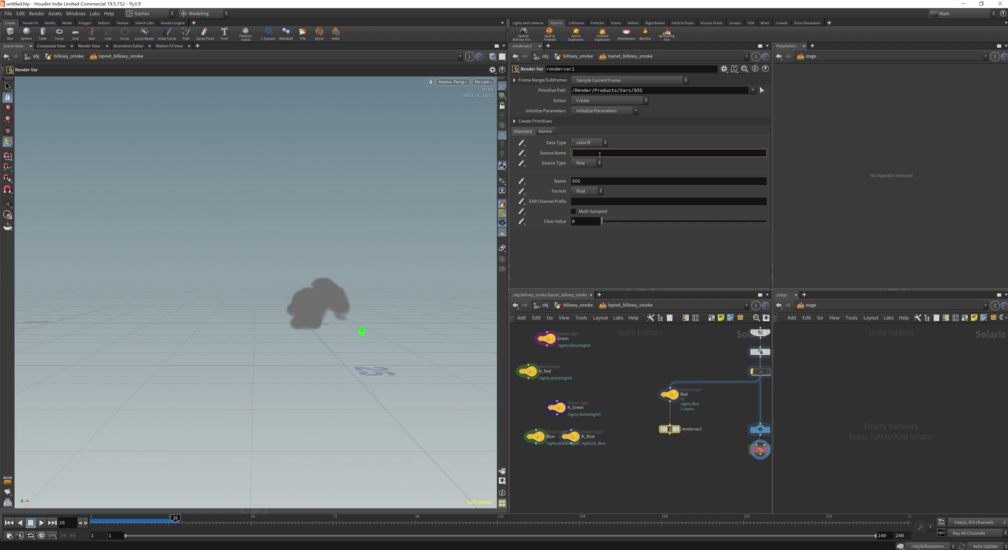
pyautogui.hotkey('ctrl', 'v')
pyautogui.moveTo(606, 152); pyautogui.dragTo(593, 153)
pyautogui.moveTo(697, 421); pyautogui.dragTo(656, 441)
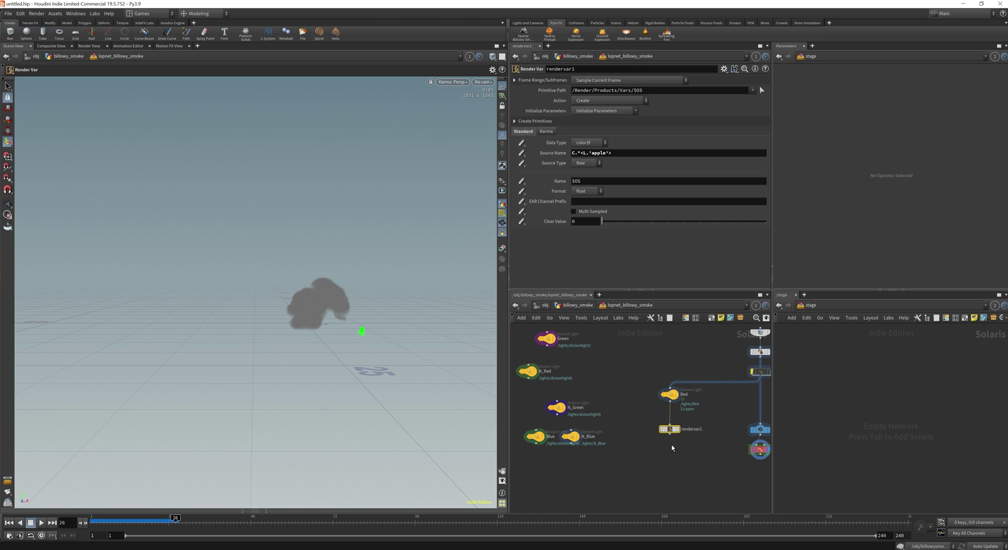
pyautogui.tripleClick(601, 154)
pyautogui.moveTo(606, 154); pyautogui.dragTo(599, 153)
pyautogui.write('Red')
pyautogui.press('Return')
# Set rendervar1's Name to Red, its Source Type to LPE and its Format to color3h
pyautogui.click(589, 183)
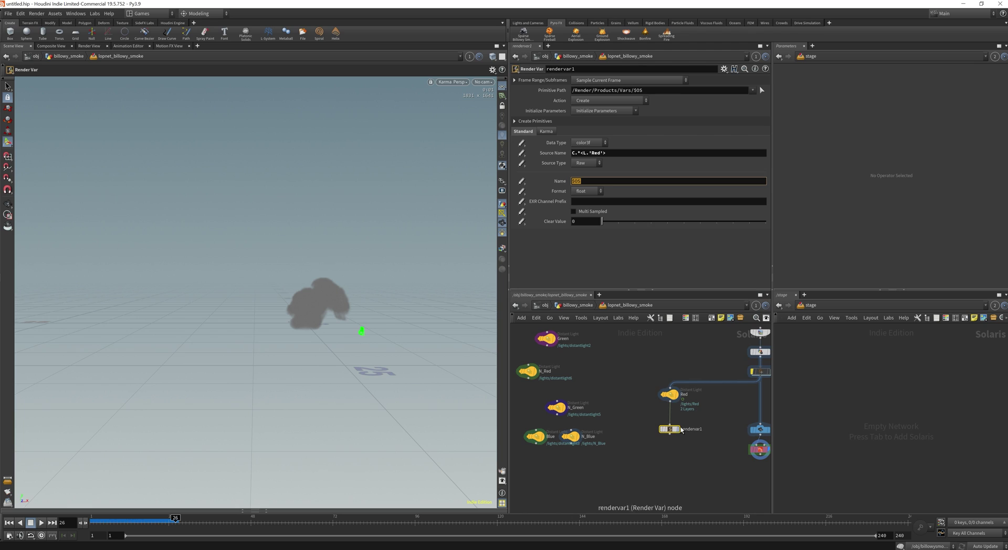
pyautogui.write('Red')
pyautogui.press('Return')
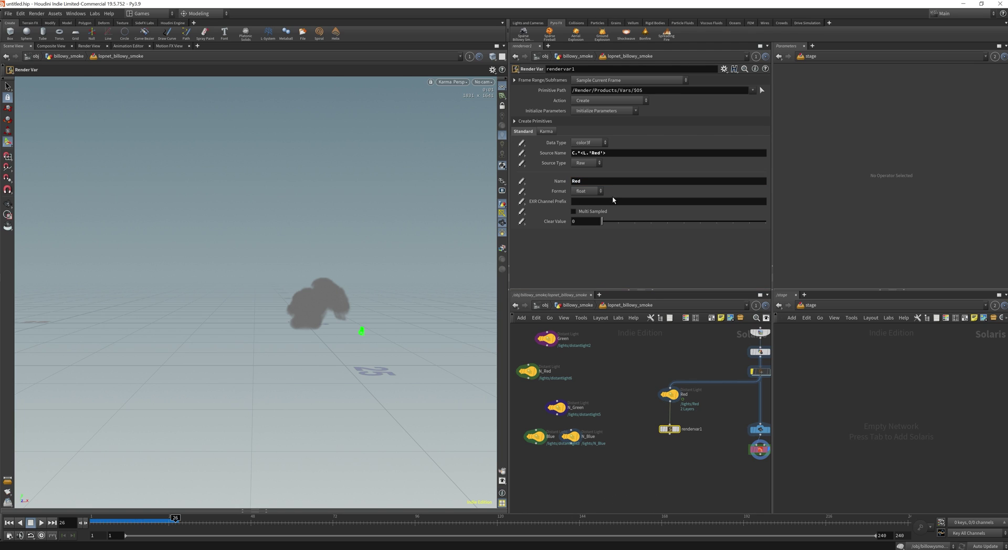
pyautogui.click(592, 166)
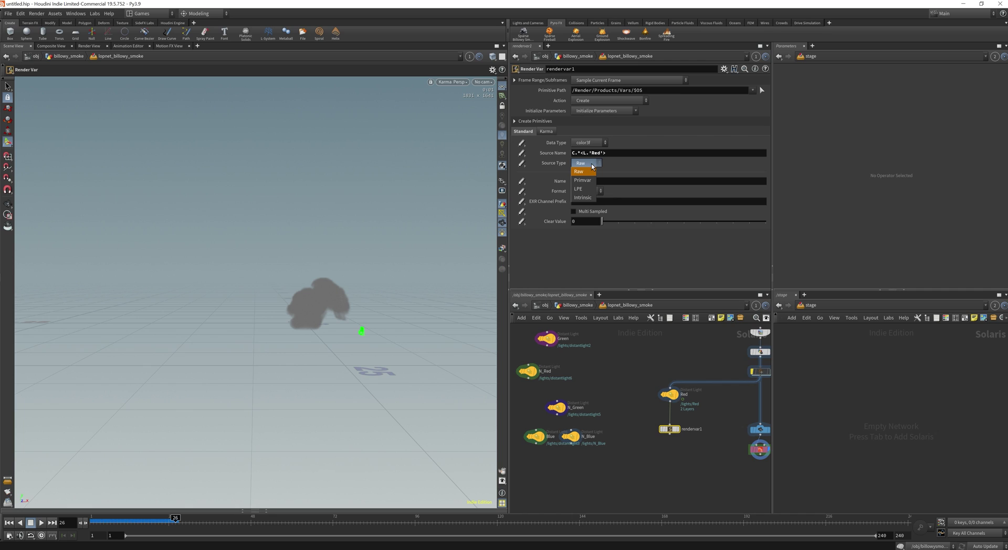
pyautogui.click(590, 190)
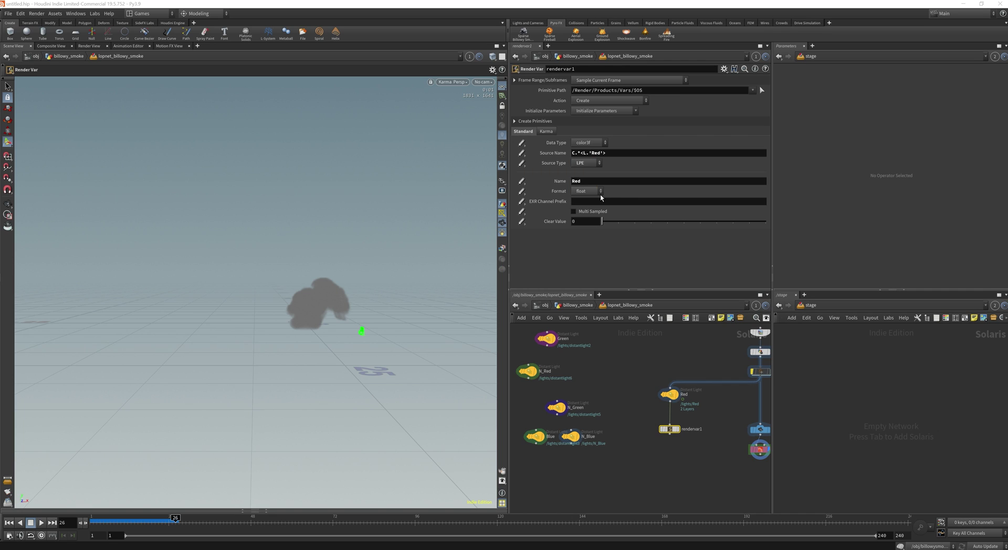
pyautogui.click(596, 192)
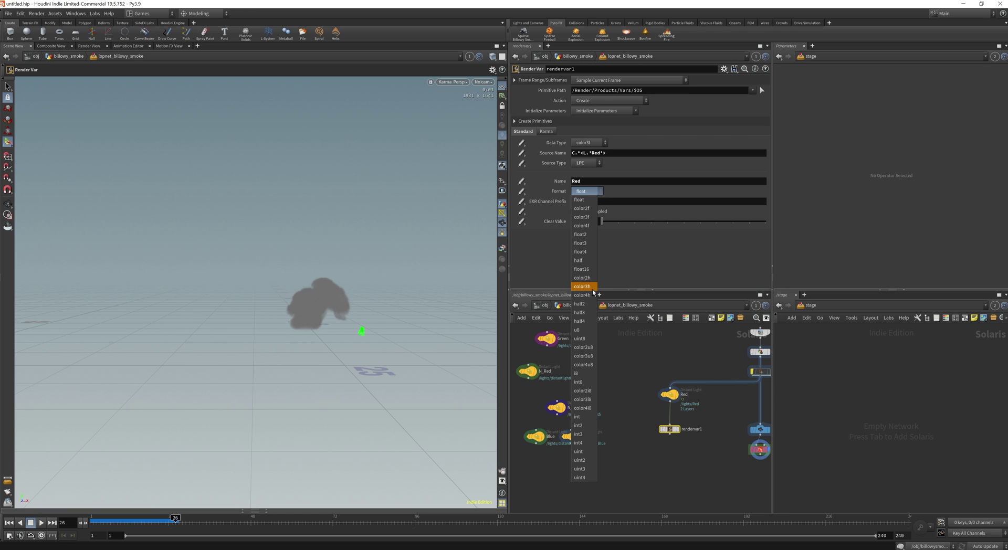
pyautogui.click(593, 290)
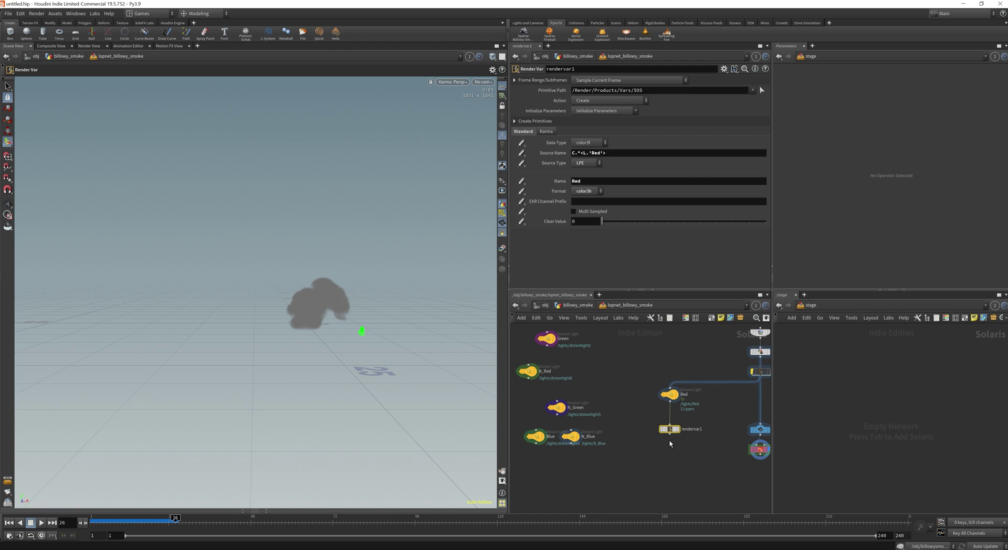
# Connect the output of rendervar1 to the input of camera1
pyautogui.moveTo(670, 435); pyautogui.dragTo(760, 425)
pyautogui.moveTo(705, 460); pyautogui.dragTo(647, 439, button='middle')
# Set the Red distant light's colour to pure red, FF0000
pyautogui.click(612, 375)
pyautogui.press('Return')
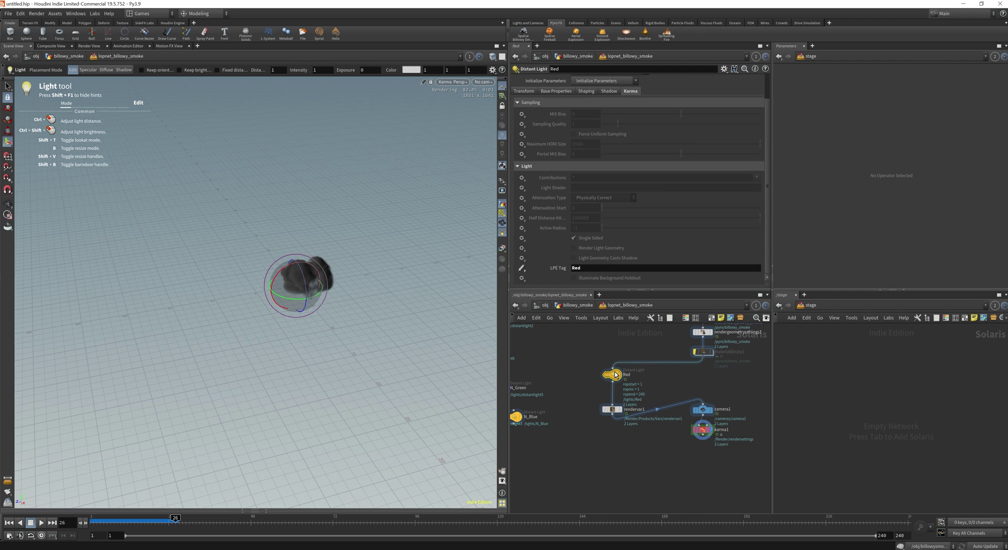
pyautogui.scroll(3, 713, 230)
pyautogui.click(525, 121)
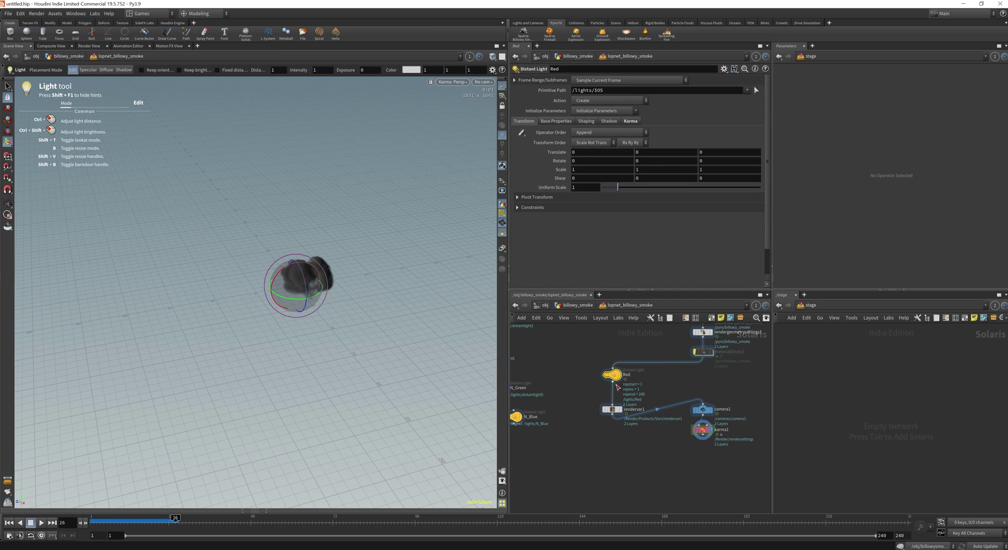
pyautogui.click(556, 121)
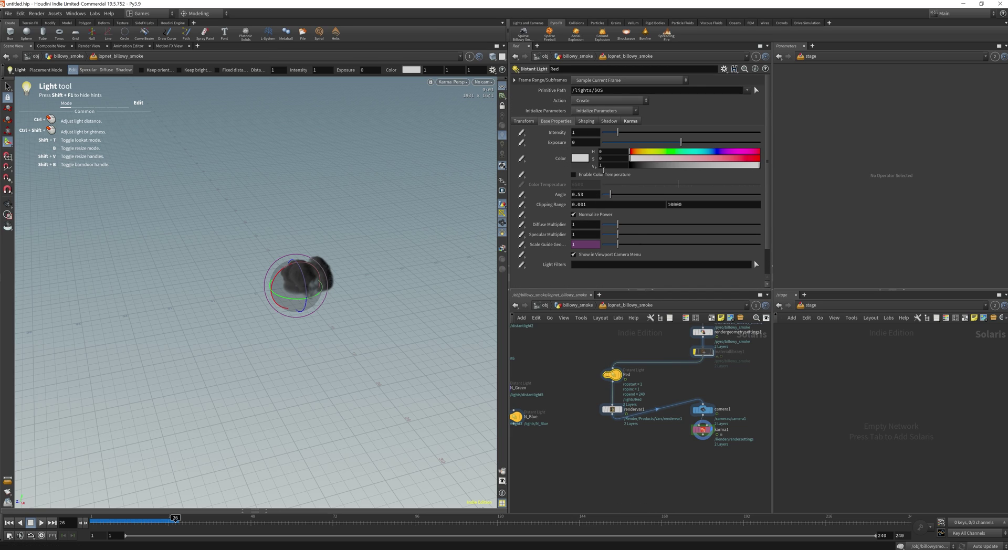
pyautogui.click(580, 158)
pyautogui.click(545, 103)
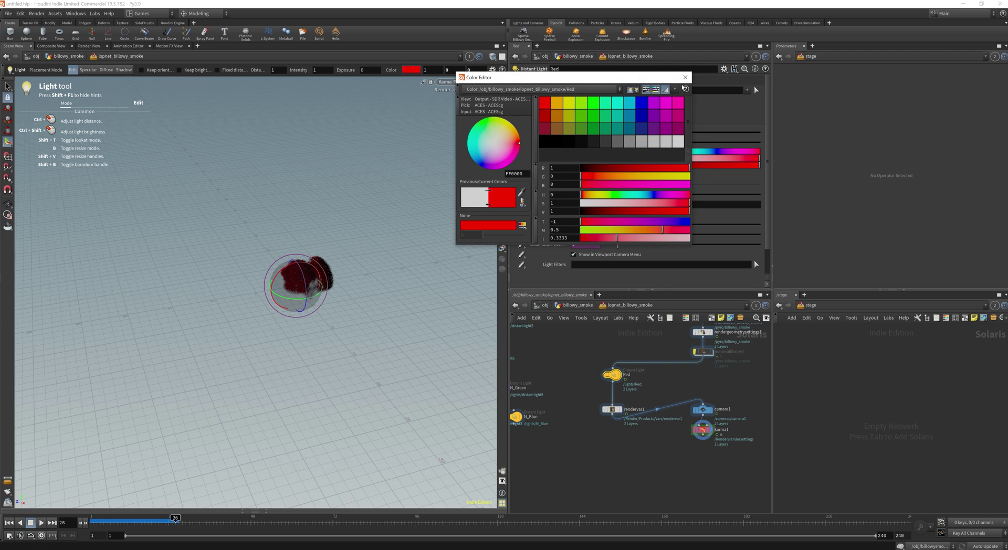
pyautogui.click(686, 77)
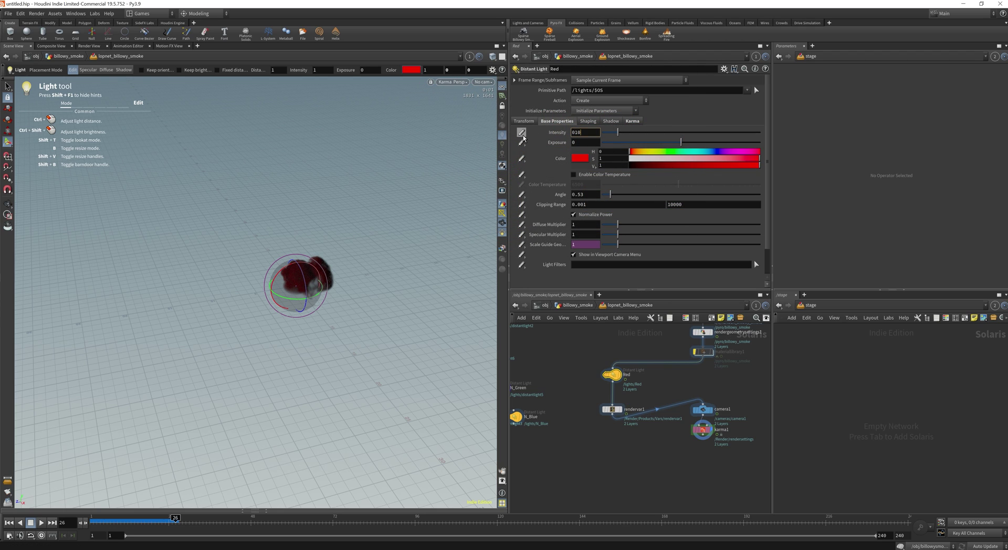
# Set the Red distant light's intensity to 10 and its X translation to 10
pyautogui.write('10')
pyautogui.press('Return')
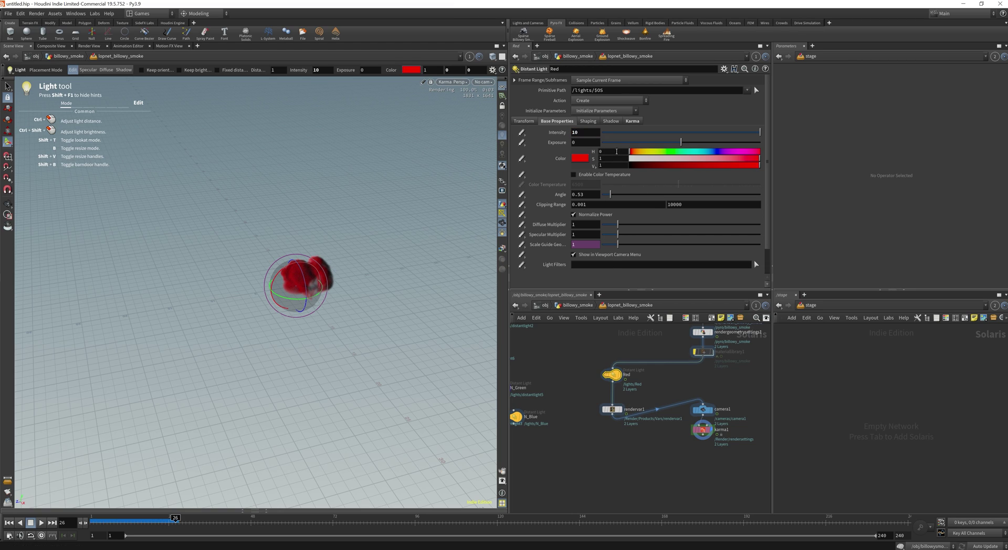
pyautogui.click(523, 121)
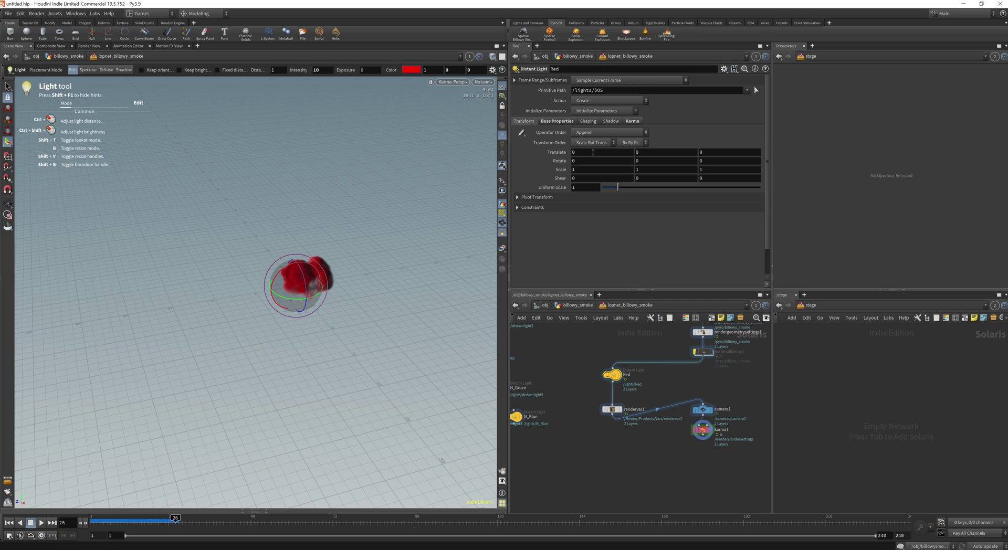
pyautogui.click(592, 153)
pyautogui.write('10')
pyautogui.press('Return')
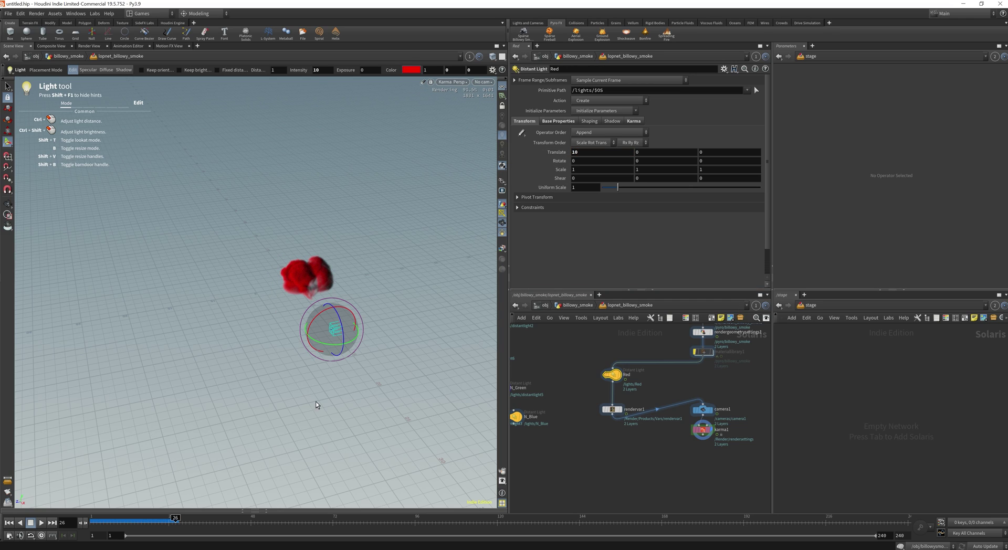
# Set the Red distant light's Y rotation to 90
pyautogui.click(646, 161)
pyautogui.write('90')
pyautogui.press('Return')
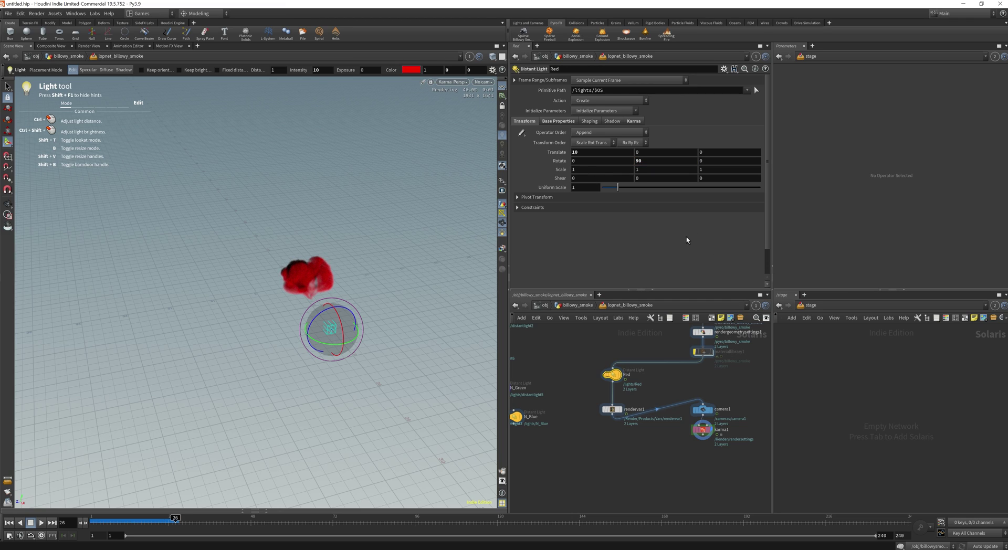
pyautogui.press('Escape')
pyautogui.moveTo(342, 366); pyautogui.dragTo(417, 326)
pyautogui.press('Return')
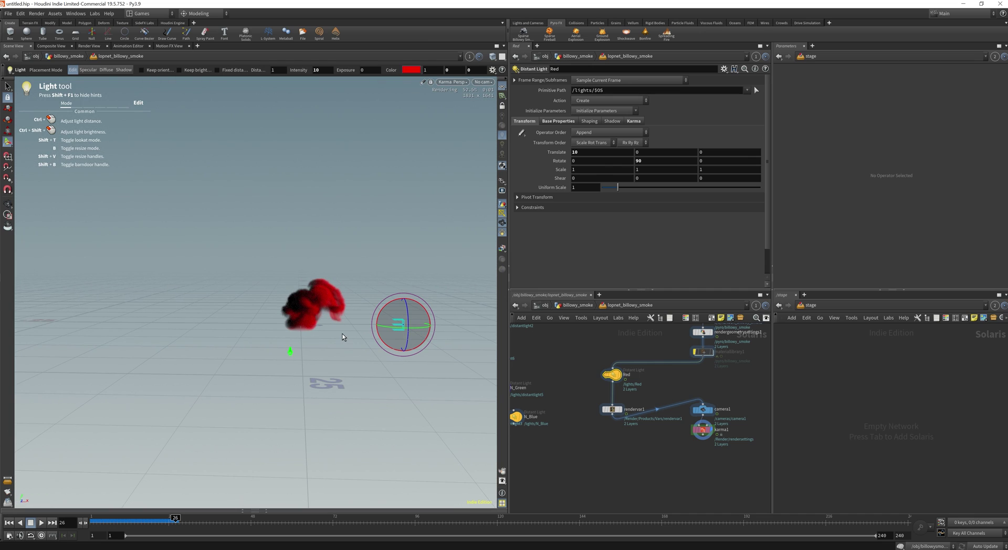
# Render karma1 to MPlay, view the Red image plane and close the render window
pyautogui.click(703, 431)
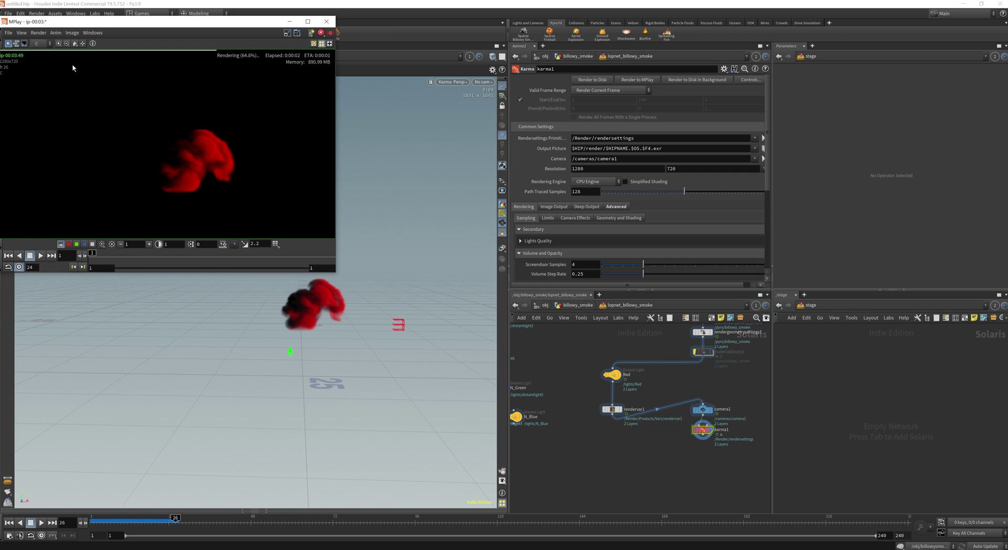
pyautogui.click(38, 44)
pyautogui.click(37, 61)
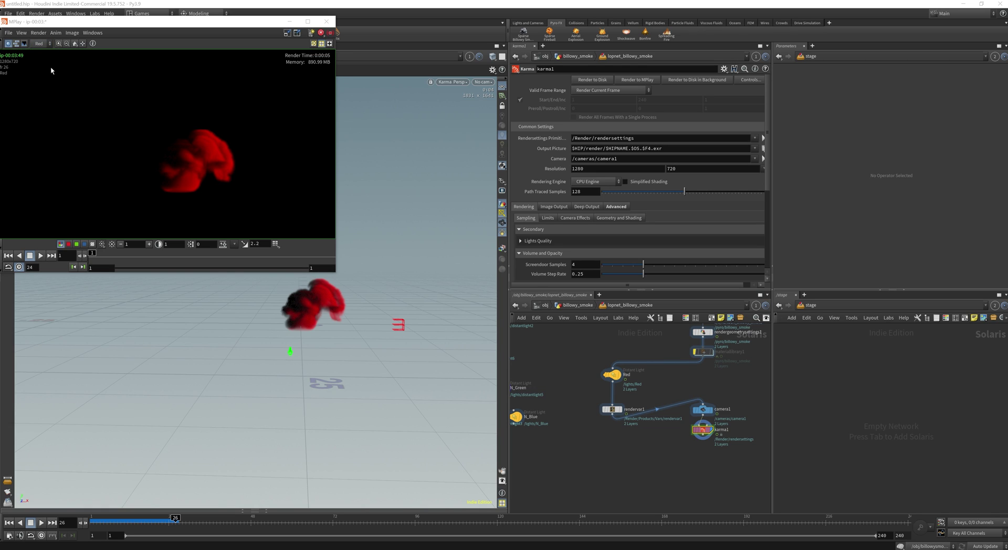
pyautogui.click(41, 45)
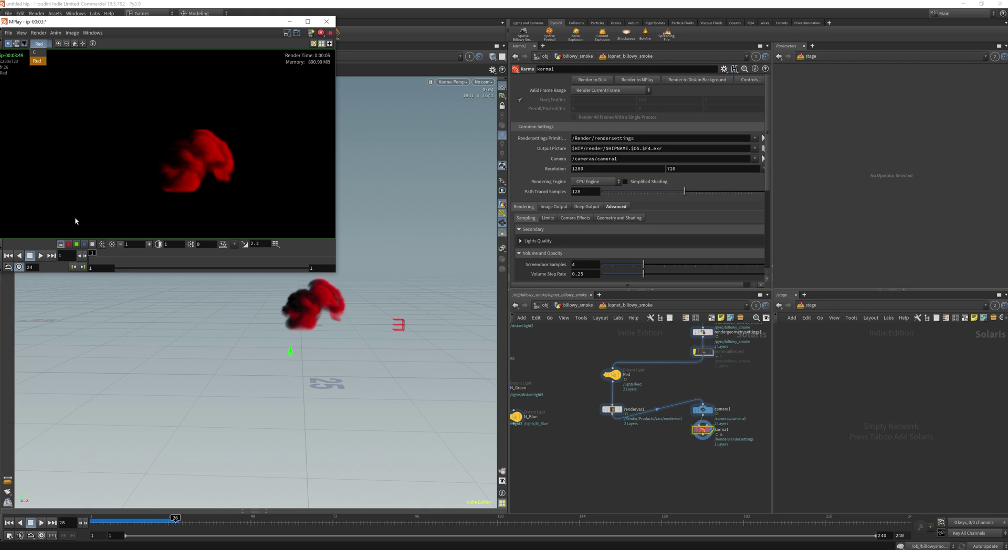
pyautogui.click(142, 197)
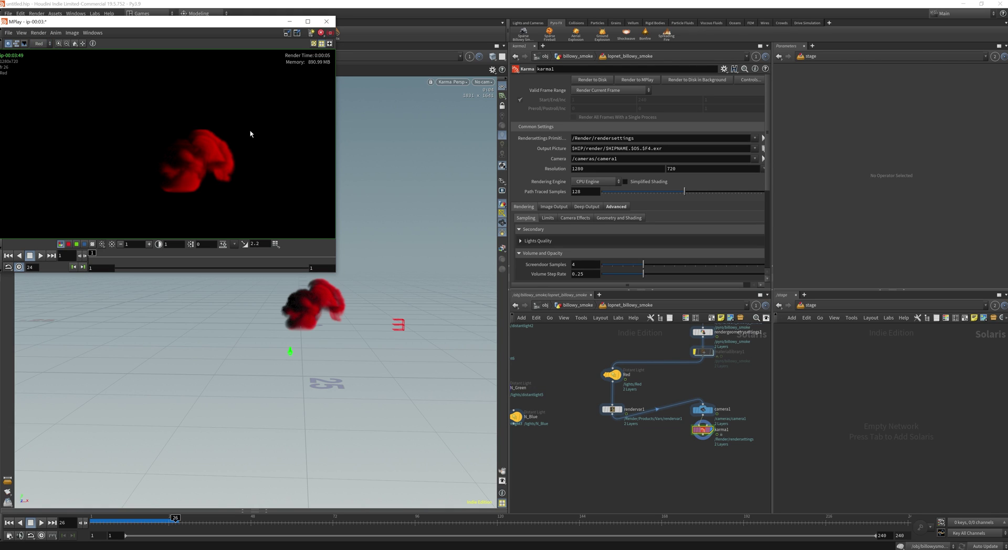
pyautogui.click(325, 21)
# Insert the Green distant light between rendervar1 and camera1
pyautogui.press('h')
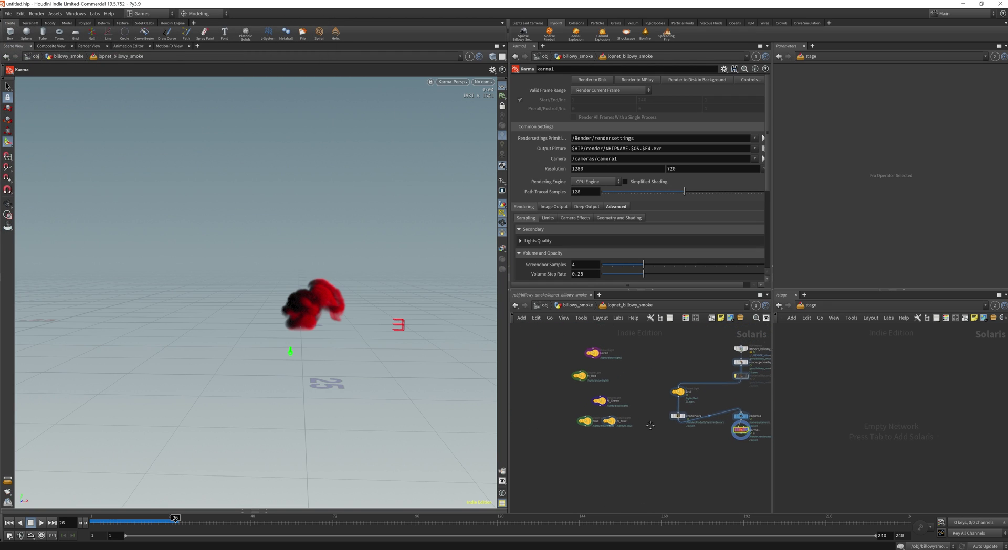
pyautogui.moveTo(589, 355); pyautogui.dragTo(733, 415)
pyautogui.click(654, 441)
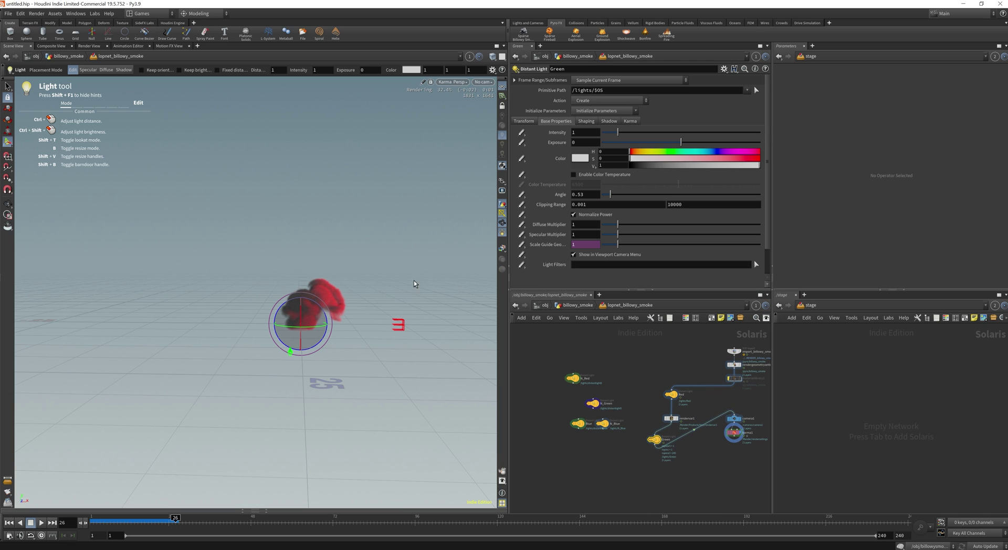
# Set the Green distant light's intensity to 10 and its colour to pure green
pyautogui.click(583, 134)
pyautogui.write('10')
pyautogui.press('Return')
pyautogui.click(580, 158)
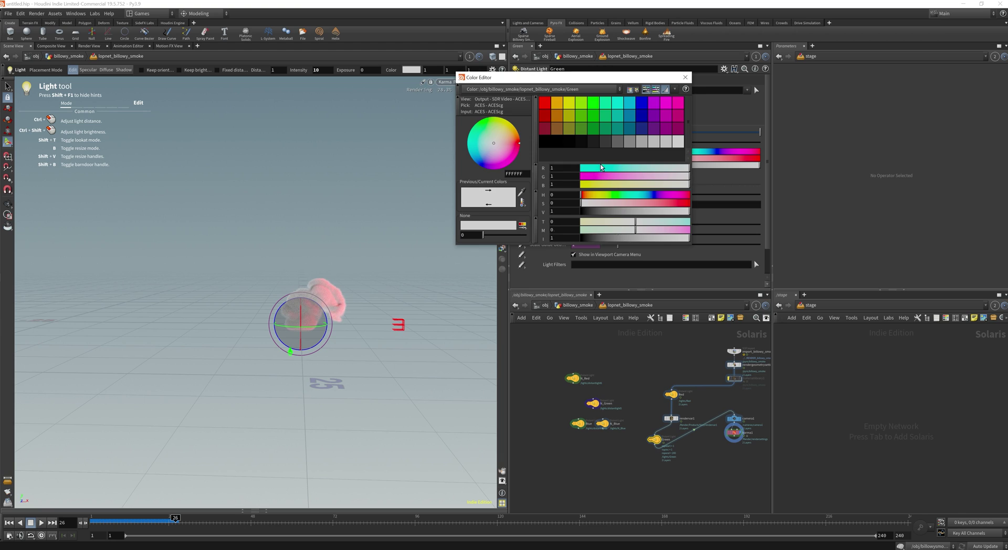
pyautogui.click(592, 104)
pyautogui.click(685, 77)
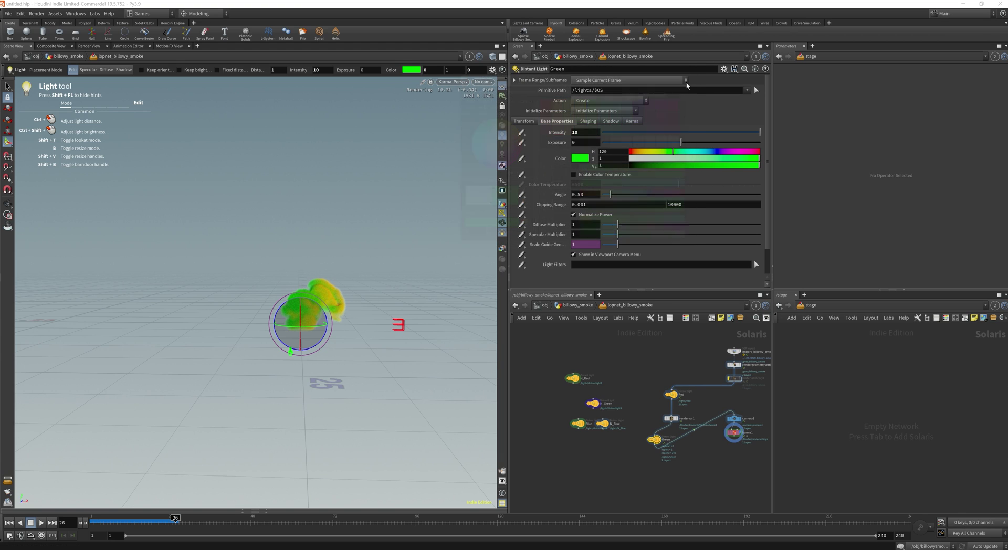
# Set the Green distant light's X translation to -10
pyautogui.press('space')
pyautogui.moveTo(439, 312); pyautogui.dragTo(370, 322)
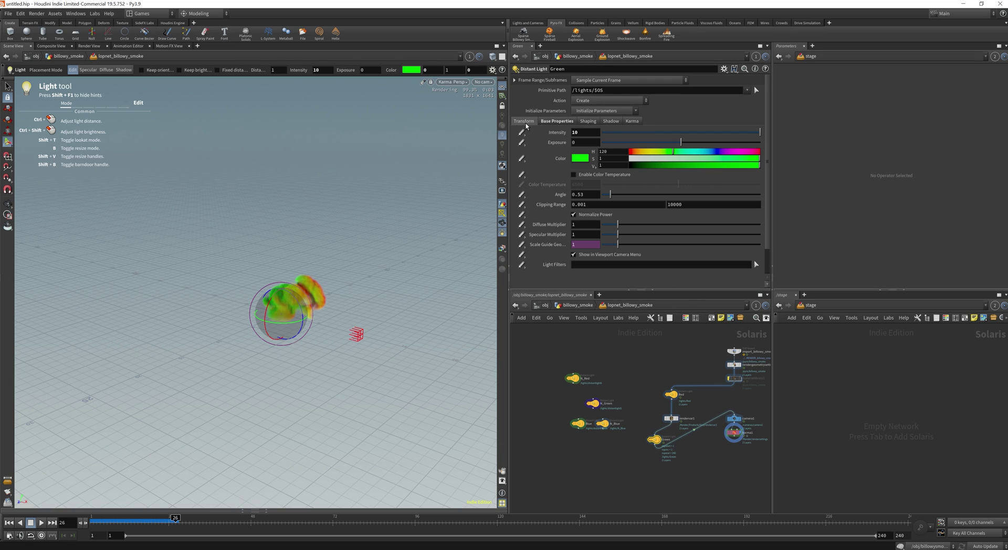
pyautogui.click(524, 120)
pyautogui.click(588, 153)
pyautogui.write('5')
pyautogui.press('Return')
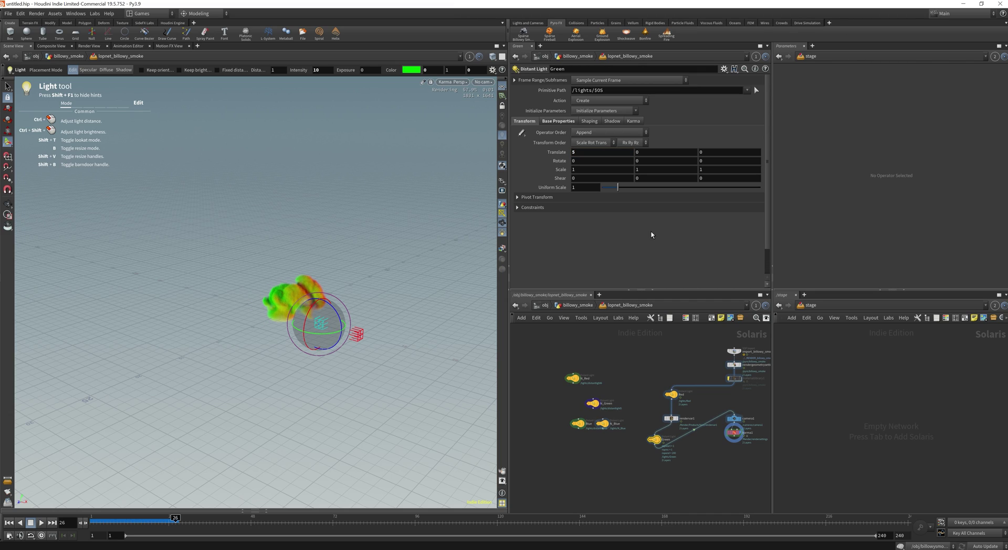
pyautogui.press('BackSpace')
pyautogui.write('-10')
pyautogui.press('Return')
# Set the Green distant light's Y rotation to -90
pyautogui.click(641, 161)
pyautogui.write('90')
pyautogui.press('Return')
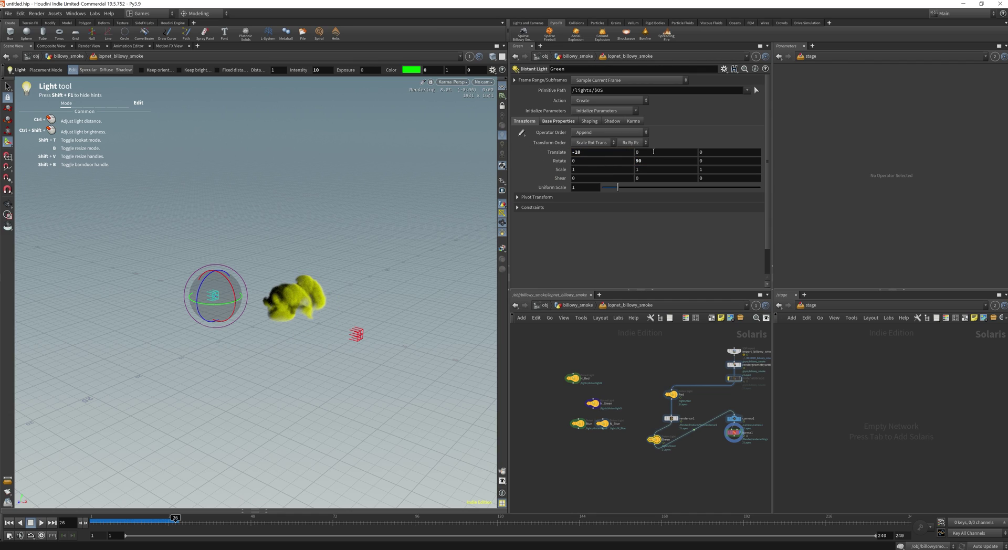
pyautogui.click(636, 161)
pyautogui.write('-')
pyautogui.press('Return')
pyautogui.moveTo(342, 384); pyautogui.dragTo(367, 357)
pyautogui.press('space')
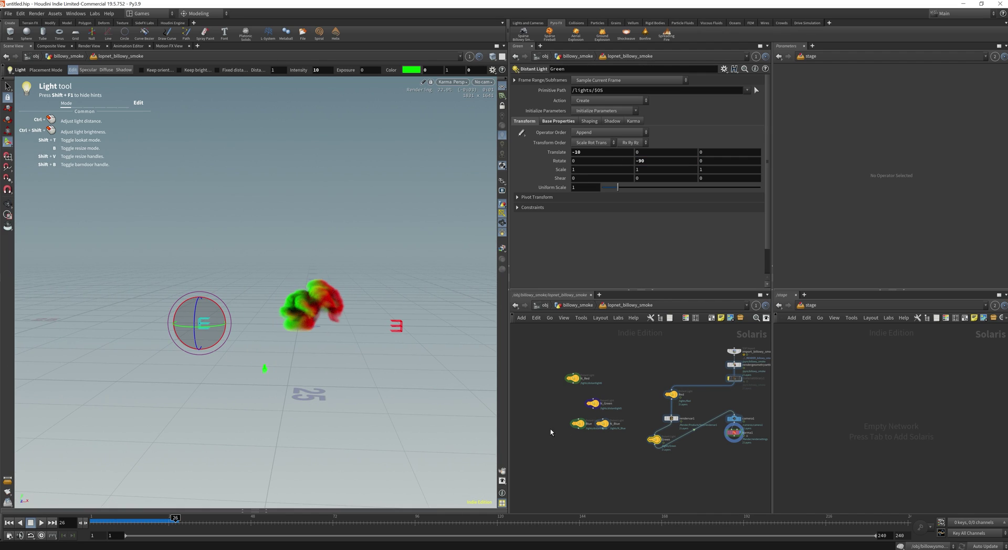
# Render karma1 to MPlay with both lights, inspect the Red image plane and minimise the render window
pyautogui.click(736, 433)
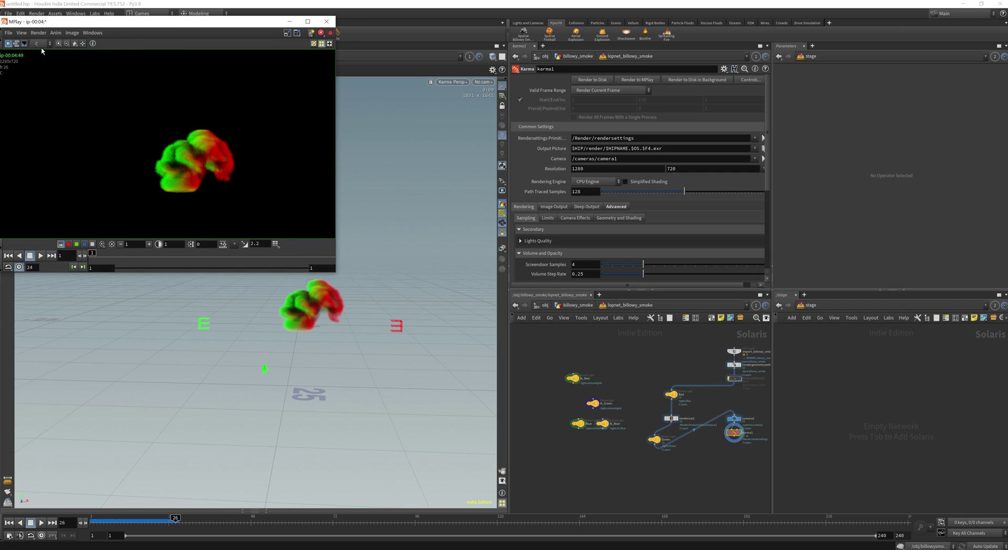
pyautogui.click(43, 44)
pyautogui.click(37, 61)
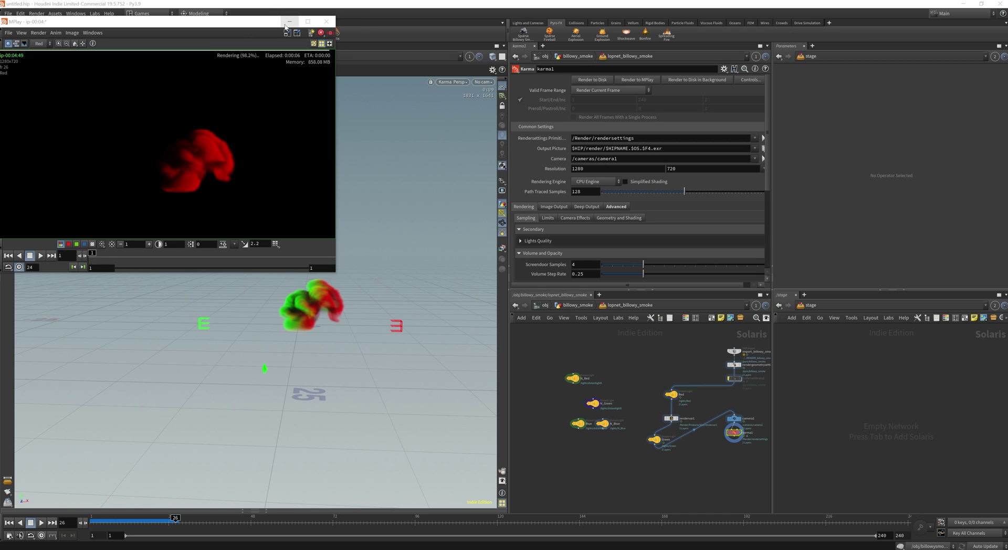
pyautogui.click(289, 21)
# Set the Green distant light's Karma LPE Tag to Green
pyautogui.click(655, 440)
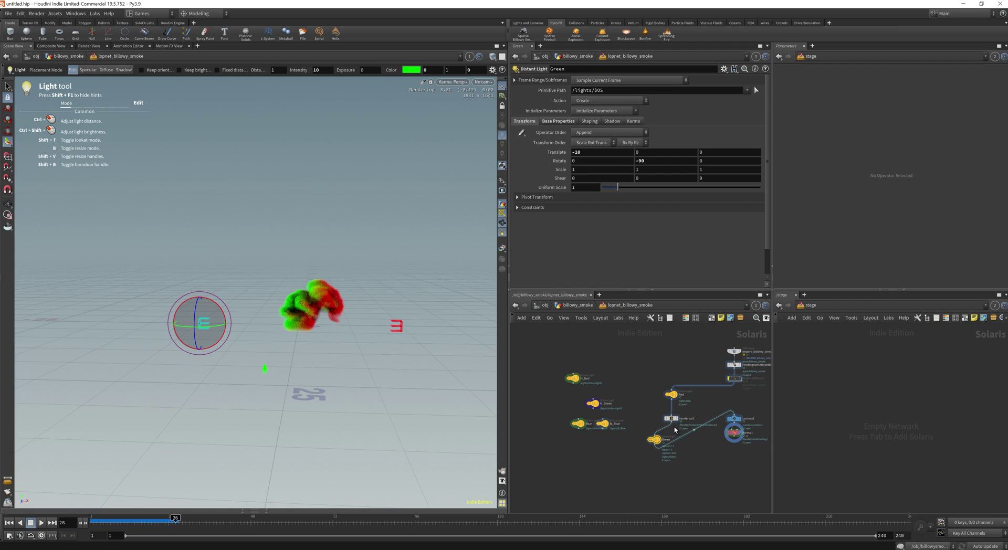
pyautogui.scroll(2, 653, 444)
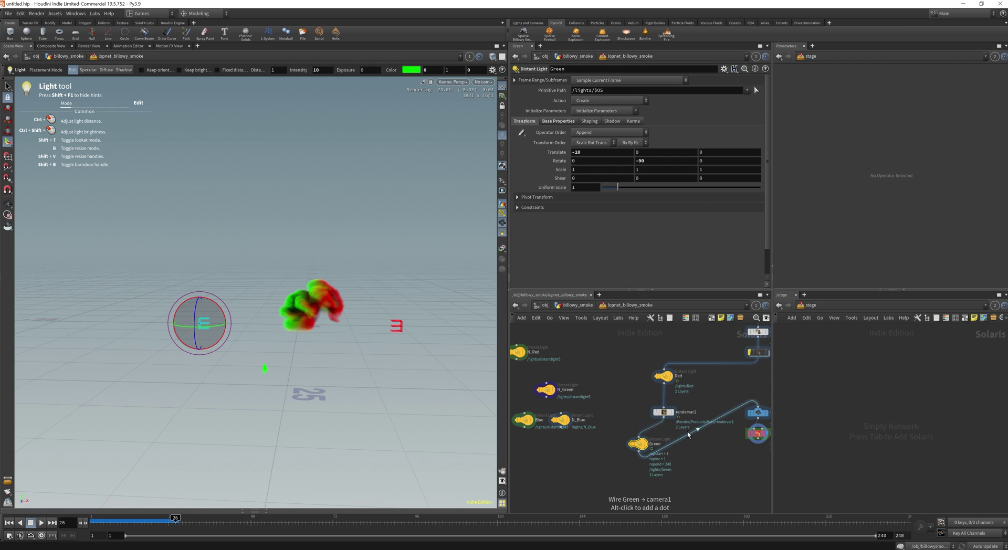
pyautogui.click(633, 122)
pyautogui.scroll(-2, 559, 258)
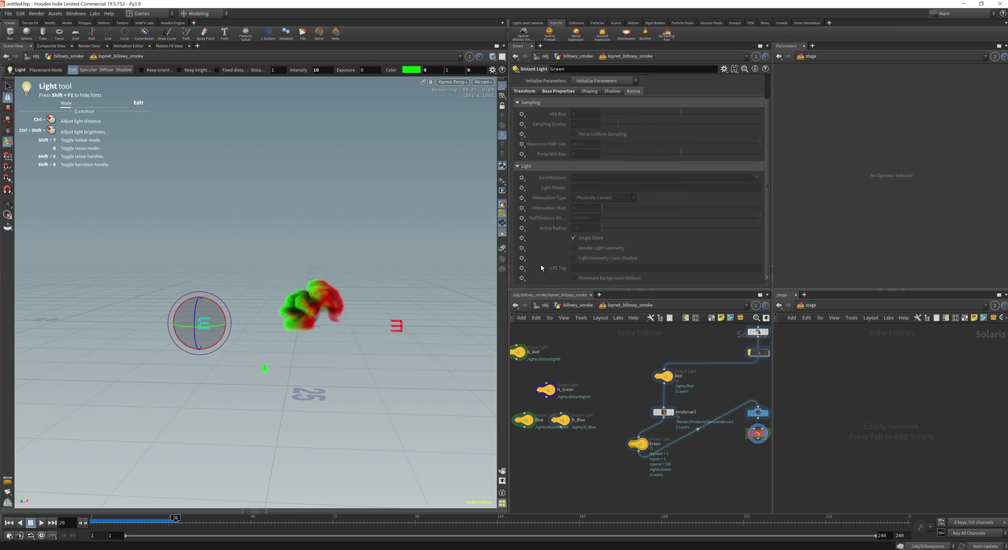
pyautogui.click(578, 268)
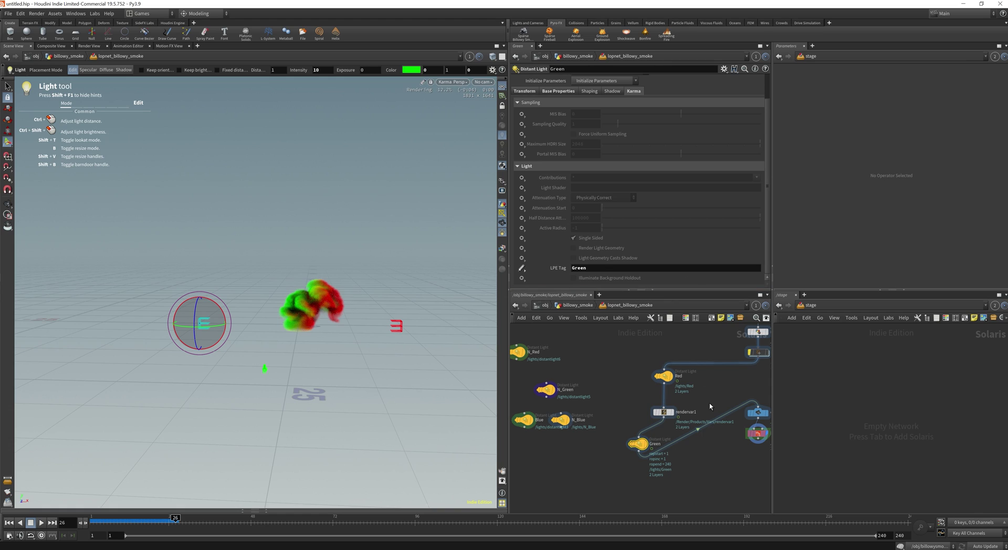
# Duplicate rendervar1 and insert the copy between the Green light and camera1
pyautogui.click(664, 412)
pyautogui.moveTo(700, 456); pyautogui.dragTo(677, 409, button='middle')
pyautogui.hotkey('ctrl', 'c')
pyautogui.hotkey('ctrl', 'v')
pyautogui.moveTo(667, 411); pyautogui.dragTo(646, 435)
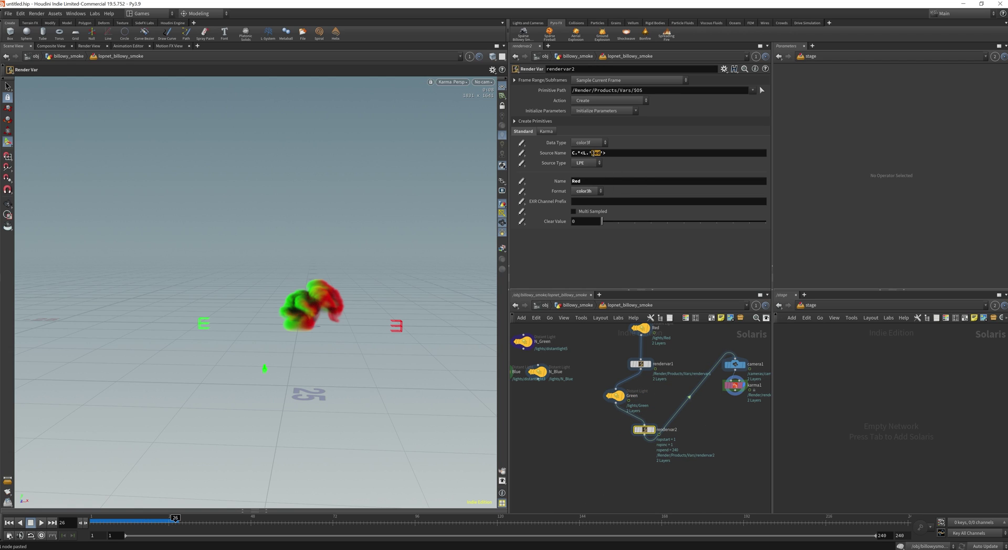
# Change rendervar2's Source Name to C.*<L.'Green'> and its Name to Green
pyautogui.doubleClick(596, 153)
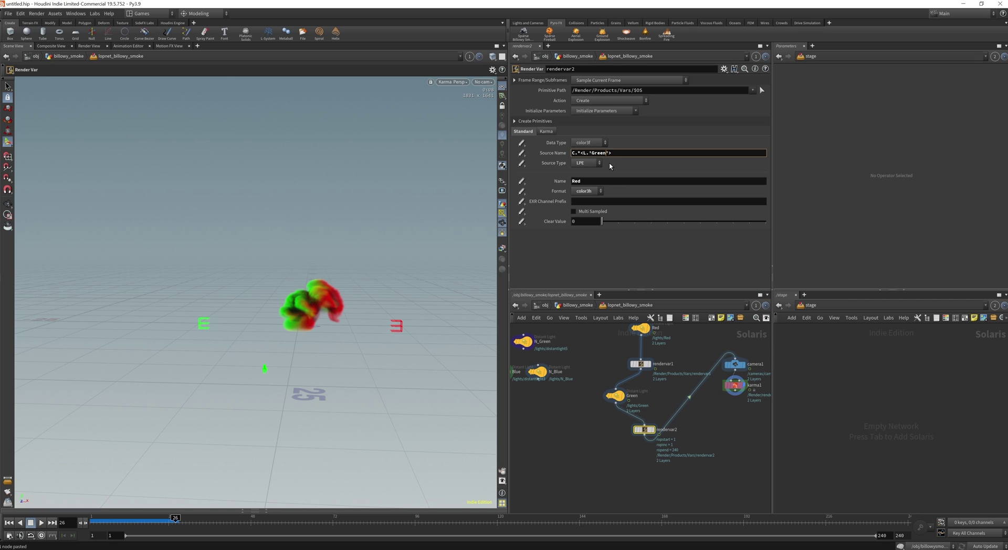
pyautogui.press('Return')
pyautogui.doubleClick(576, 181)
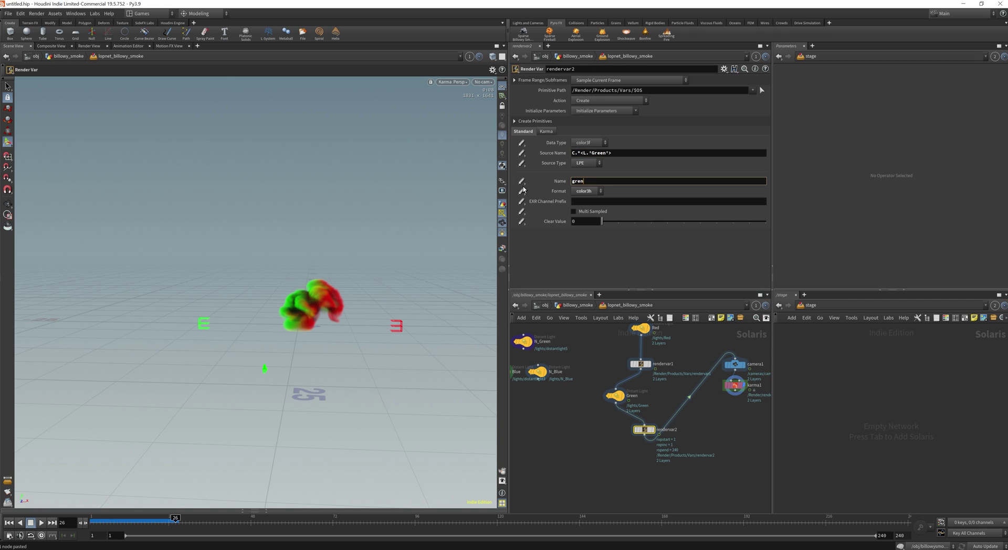
pyautogui.write('Green')
pyautogui.press('Return')
# Render karma1 to MPlay and compare the Green and Red image planes
pyautogui.click(734, 386)
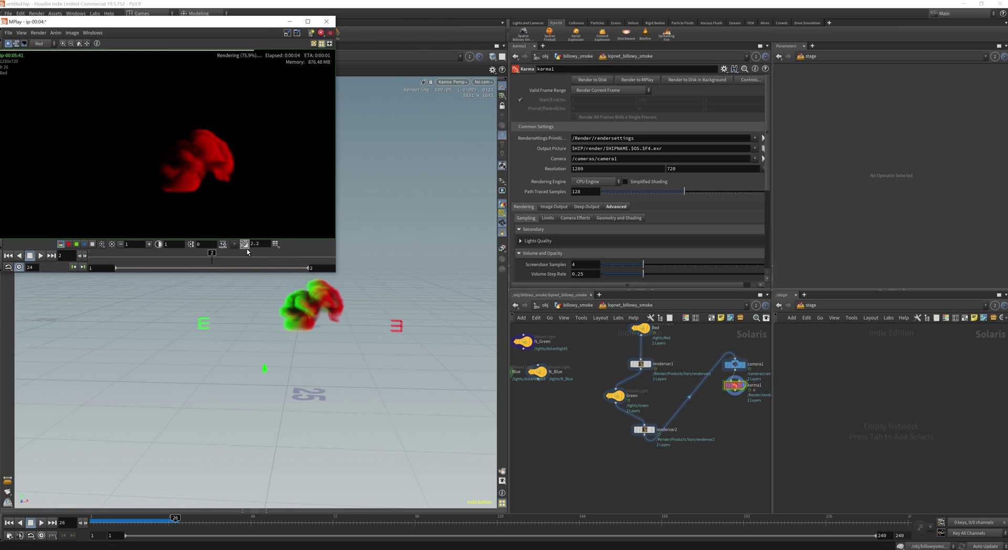
pyautogui.click(39, 44)
pyautogui.click(43, 57)
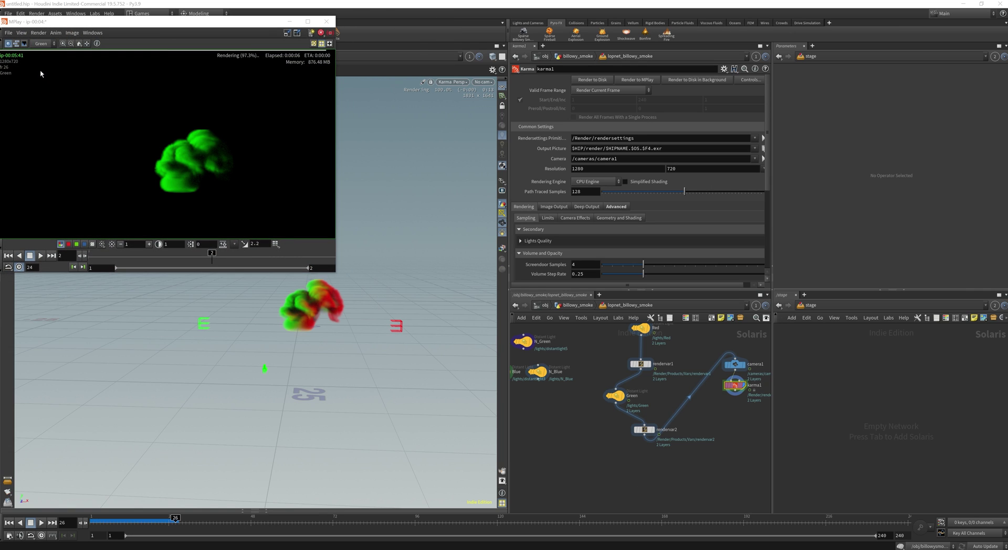
pyautogui.click(39, 44)
pyautogui.click(37, 61)
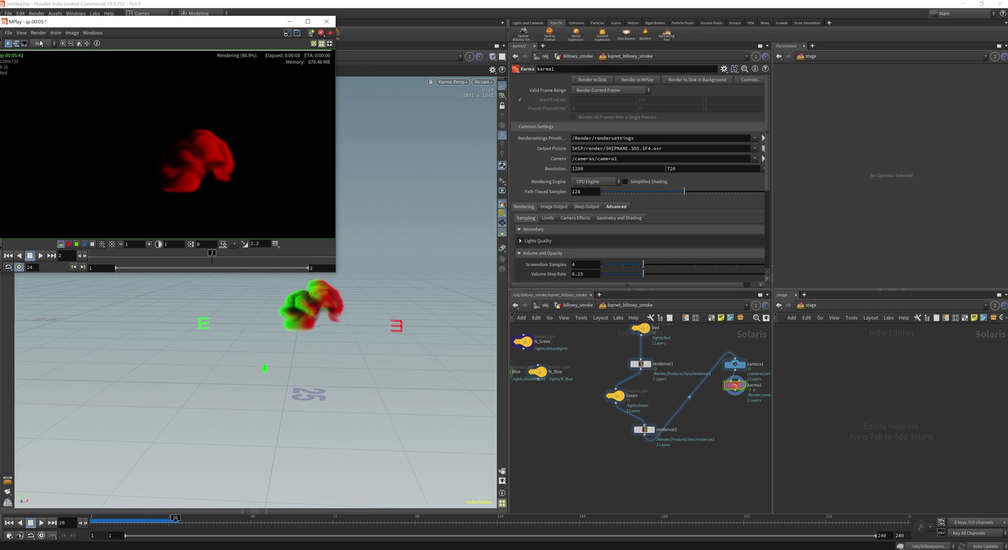
pyautogui.click(40, 44)
pyautogui.click(39, 69)
pyautogui.click(39, 43)
pyautogui.click(35, 52)
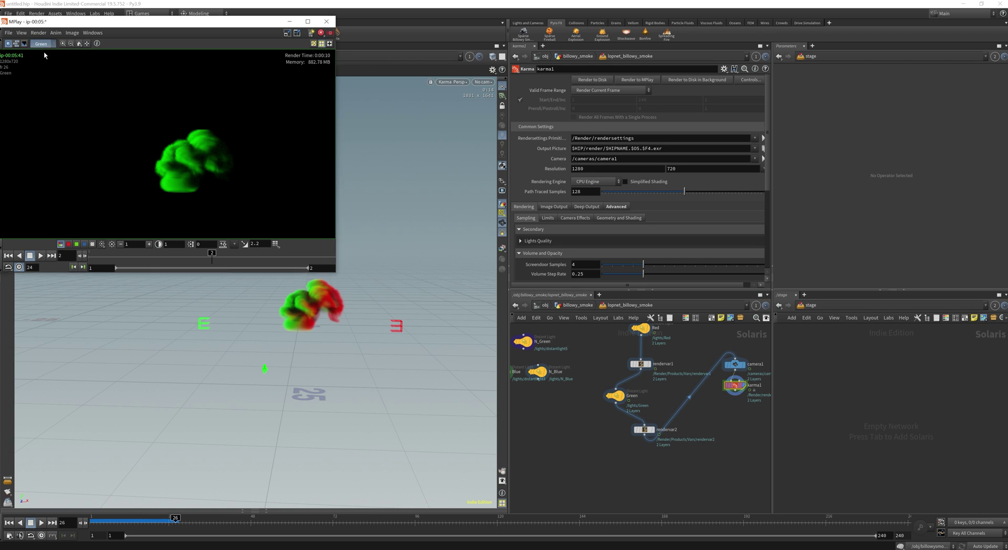
# Inspect the render's individual colour and alpha channels, then return to the full-colour display
pyautogui.click(69, 244)
pyautogui.click(77, 245)
pyautogui.click(69, 245)
pyautogui.click(77, 245)
pyautogui.click(85, 244)
pyautogui.click(92, 245)
pyautogui.click(60, 245)
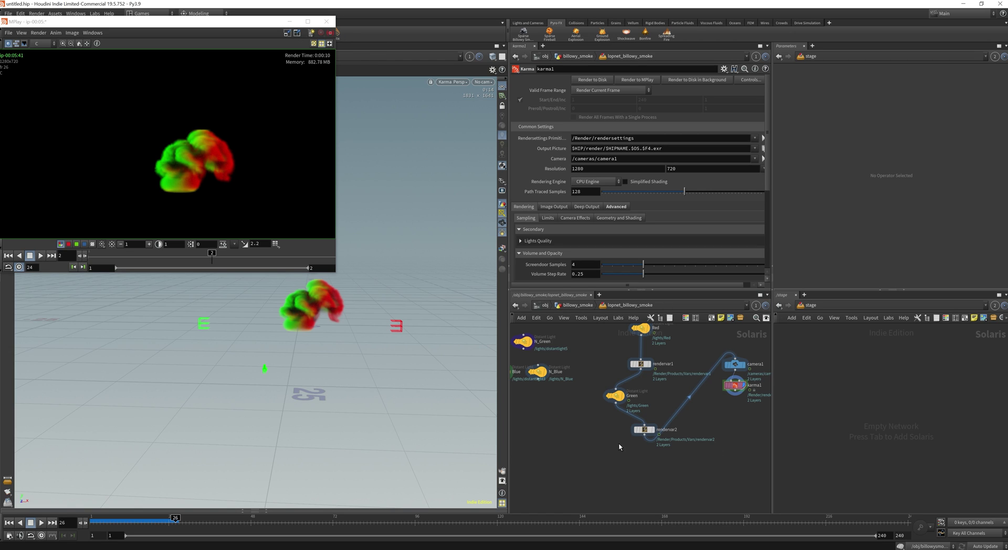
# Move camera1 and karma1 farther down the network to make room for more nodes
pyautogui.scroll(-5, 649, 410)
pyautogui.moveTo(709, 388); pyautogui.dragTo(741, 440)
pyautogui.scroll(5, 628, 365)
pyautogui.scroll(-3, 644, 356)
pyautogui.moveTo(648, 369)
pyautogui.mouseDown(button='middle')
pyautogui.moveTo(643, 356)
pyautogui.moveTo(657, 382)
pyautogui.mouseUp(button='middle')
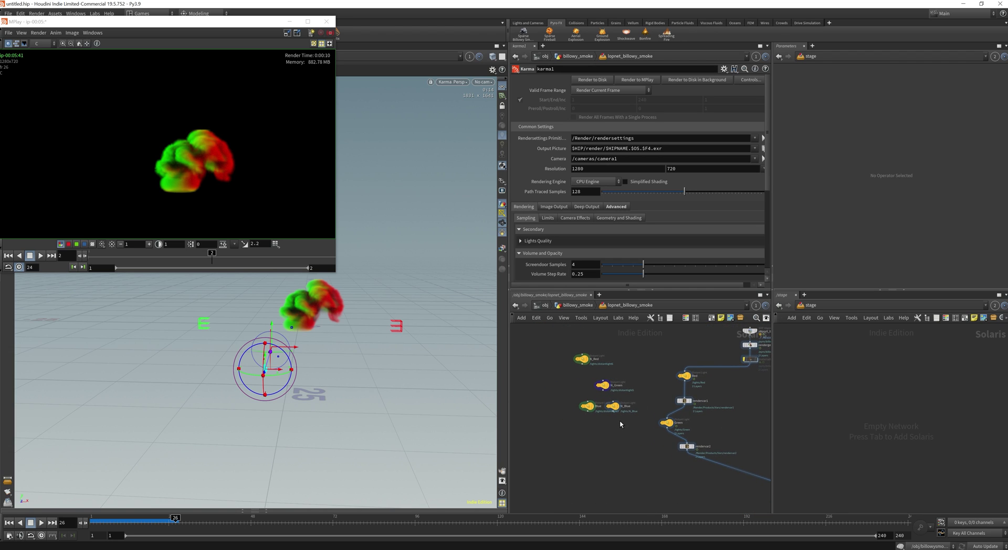
# Place the Blue distant light below rendervar2 and create a copy of rendervar2
pyautogui.moveTo(589, 408); pyautogui.dragTo(681, 478)
pyautogui.moveTo(638, 439); pyautogui.dragTo(593, 381, button='middle')
pyautogui.click(641, 388)
pyautogui.hotkey('ctrl', 'c')
pyautogui.hotkey('ctrl', 'v')
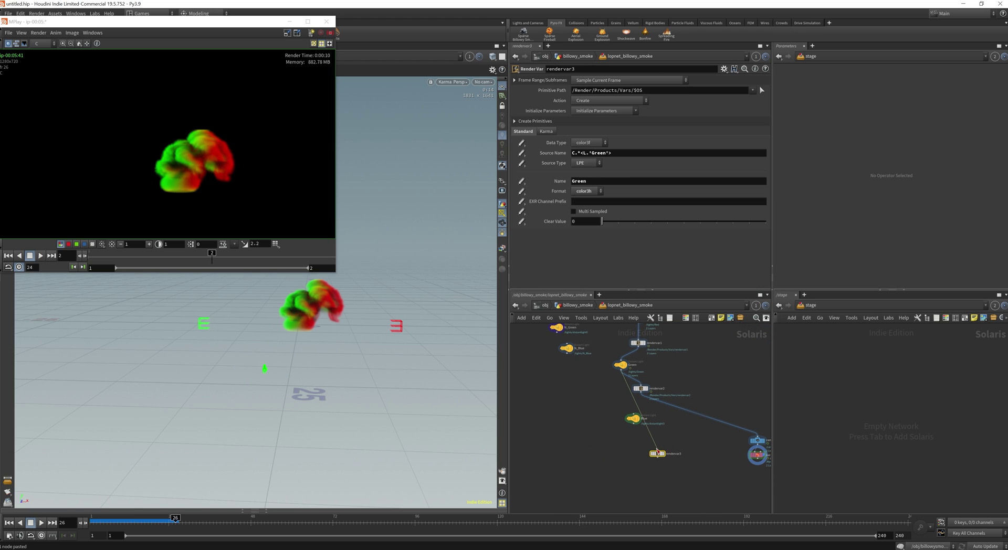
# Wire rendervar2 into the Blue light and Blue into rendervar3, positioning rendervar3 directly beneath Blue
pyautogui.moveTo(657, 451); pyautogui.dragTo(634, 425)
pyautogui.click(633, 418)
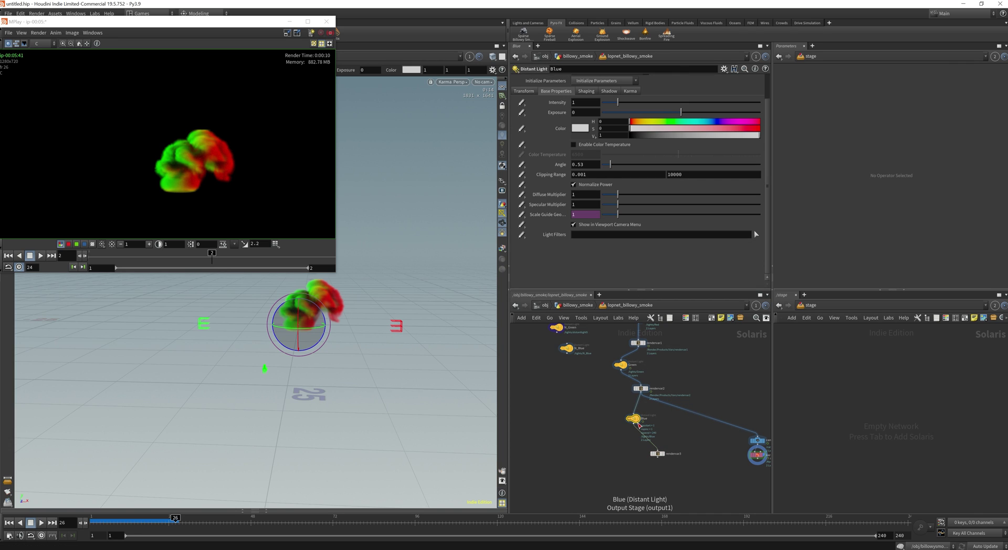
pyautogui.moveTo(662, 458); pyautogui.dragTo(641, 453)
pyautogui.click(637, 449)
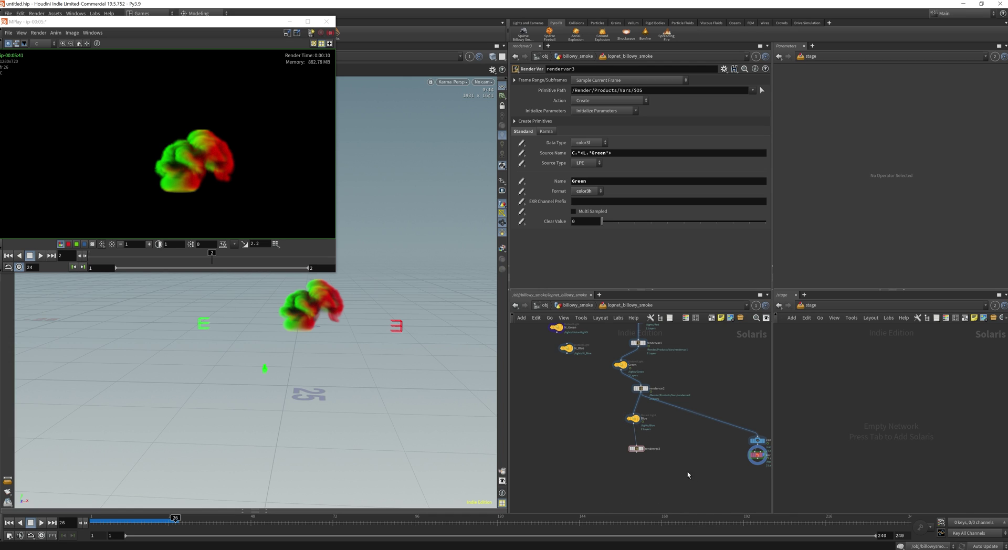
# Set rendervar3's LPE source name to C.*<L.'Blue'>
pyautogui.scroll(-1, 676, 453)
pyautogui.scroll(2, 676, 454)
pyautogui.moveTo(677, 455); pyautogui.dragTo(639, 460, button='middle')
pyautogui.moveTo(593, 454); pyautogui.dragTo(589, 447)
pyautogui.moveTo(604, 154); pyautogui.dragTo(592, 155)
pyautogui.doubleClick(602, 155)
pyautogui.click(607, 154)
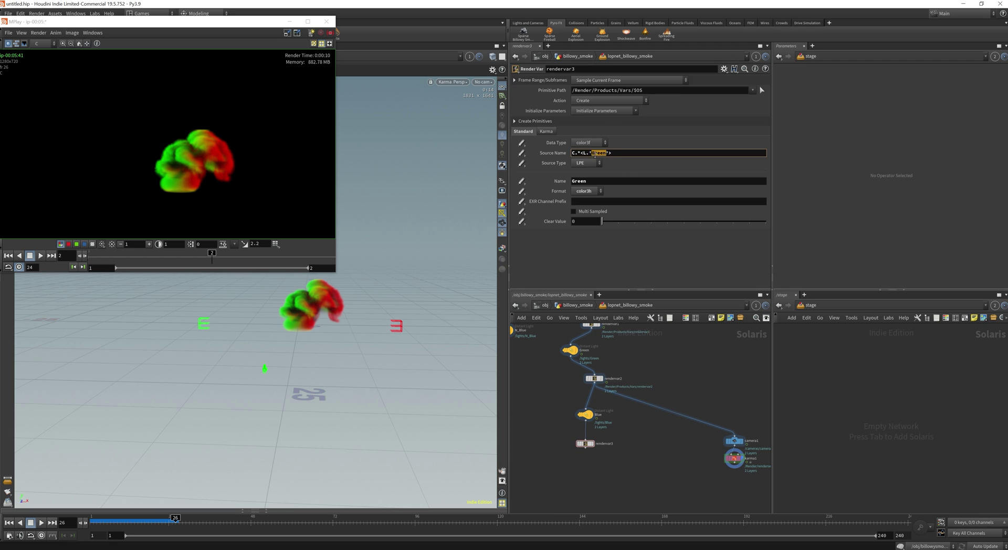
pyautogui.write('Blu')
pyautogui.press('Return')
# Set rendervar3's output name to Blue, wire it into camera1, and minimize the render viewer
pyautogui.moveTo(591, 182); pyautogui.dragTo(512, 188)
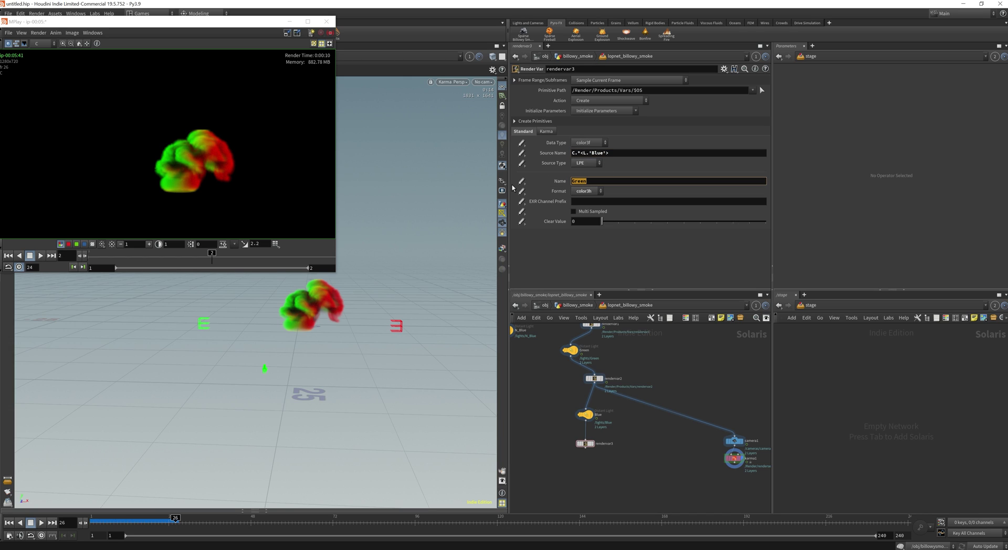
pyautogui.write('Blue')
pyautogui.press('Return')
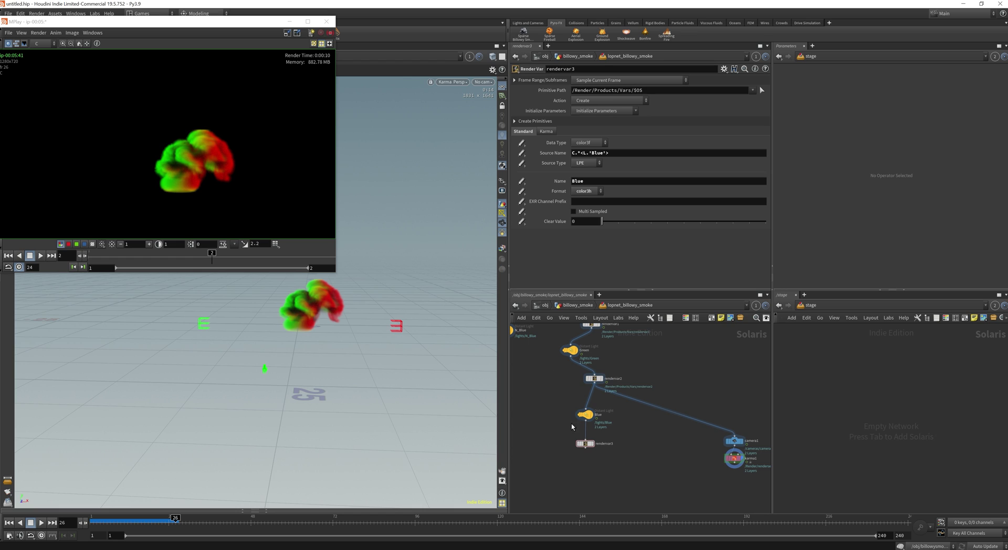
pyautogui.moveTo(586, 448); pyautogui.dragTo(734, 437)
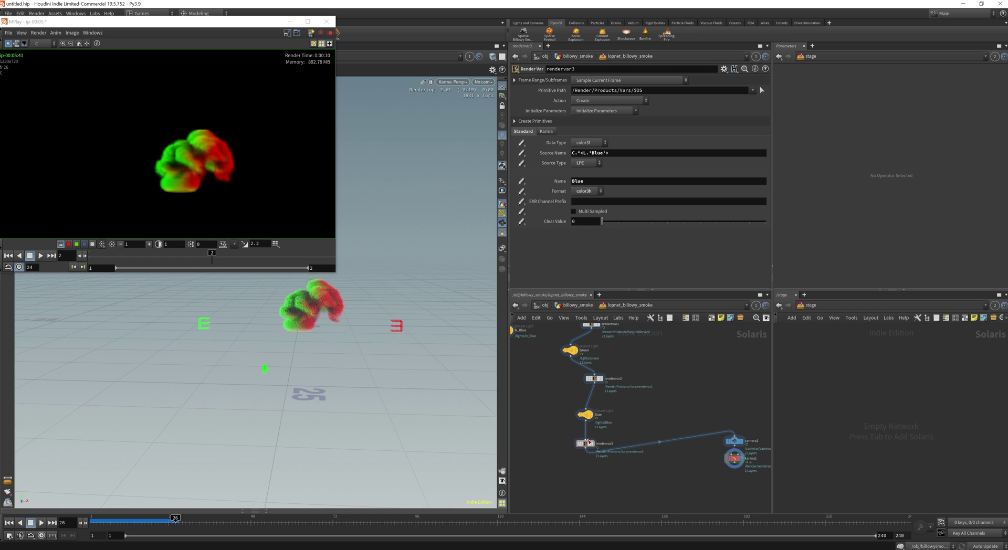
pyautogui.click(290, 21)
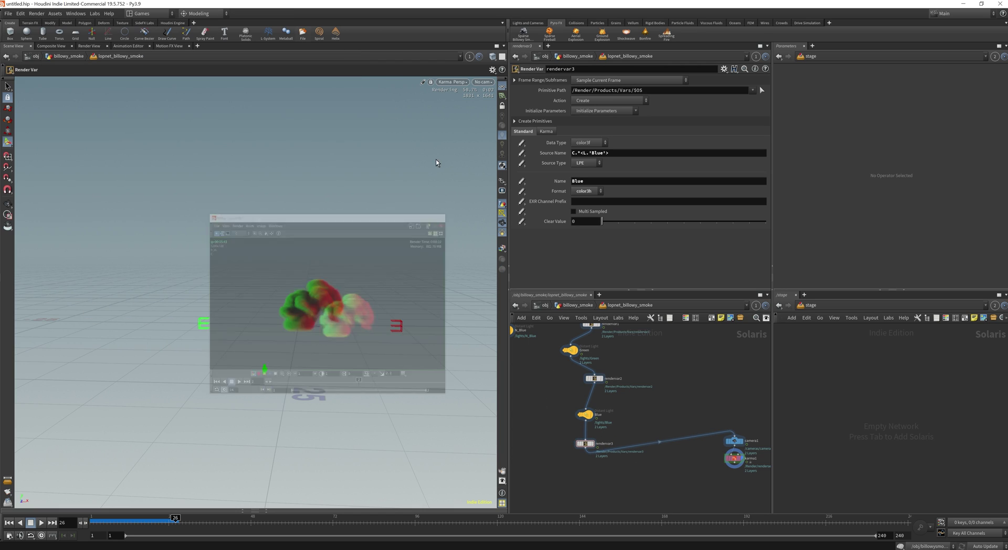
# Set the Blue distant light's intensity to 10 and its colour to pure blue
pyautogui.click(586, 415)
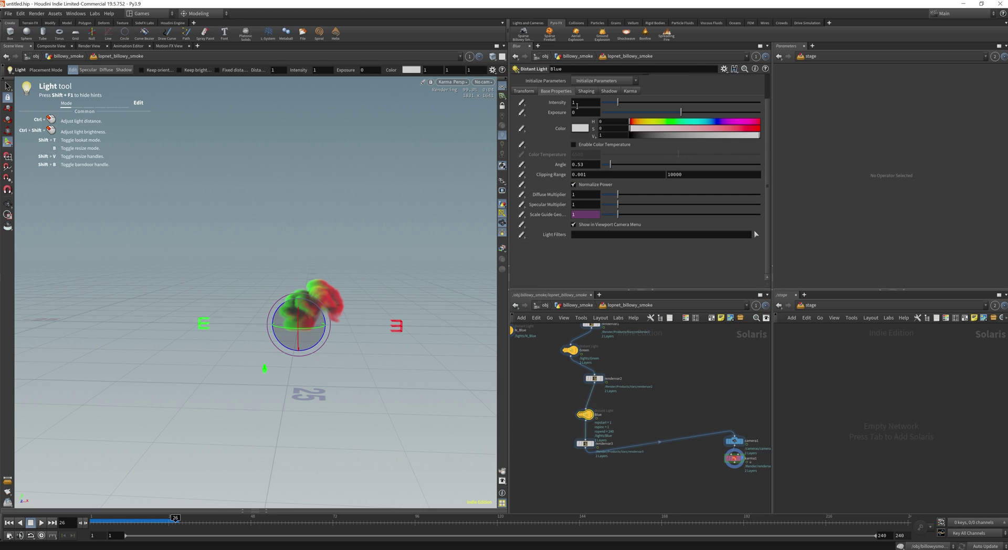
pyautogui.moveTo(578, 105); pyautogui.dragTo(551, 106)
pyautogui.write('10')
pyautogui.press('Return')
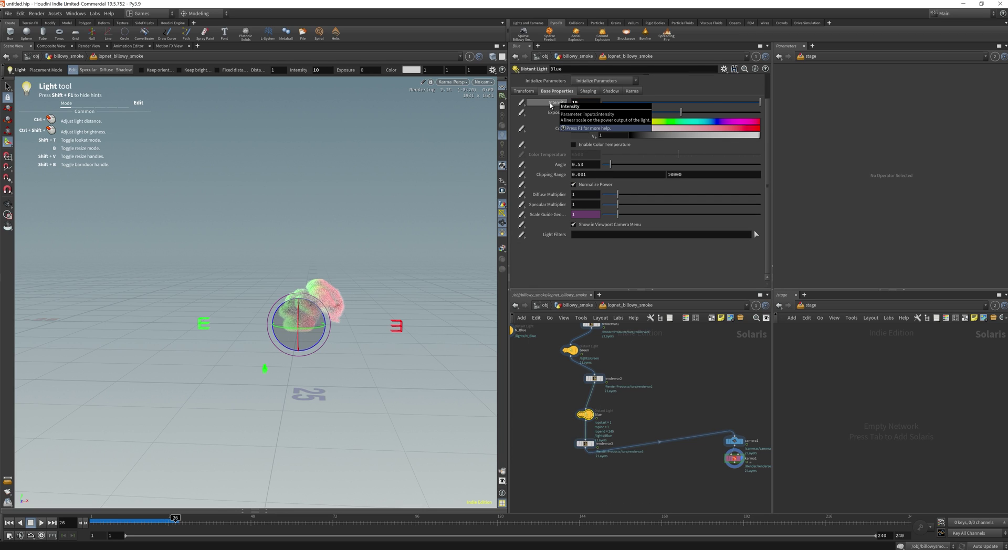
pyautogui.click(580, 139)
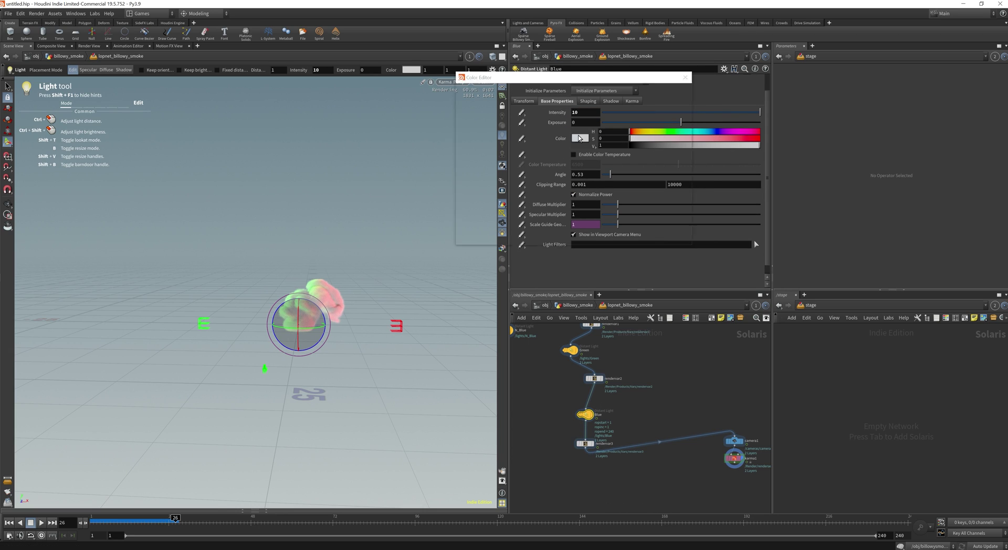
pyautogui.click(642, 103)
pyautogui.click(686, 77)
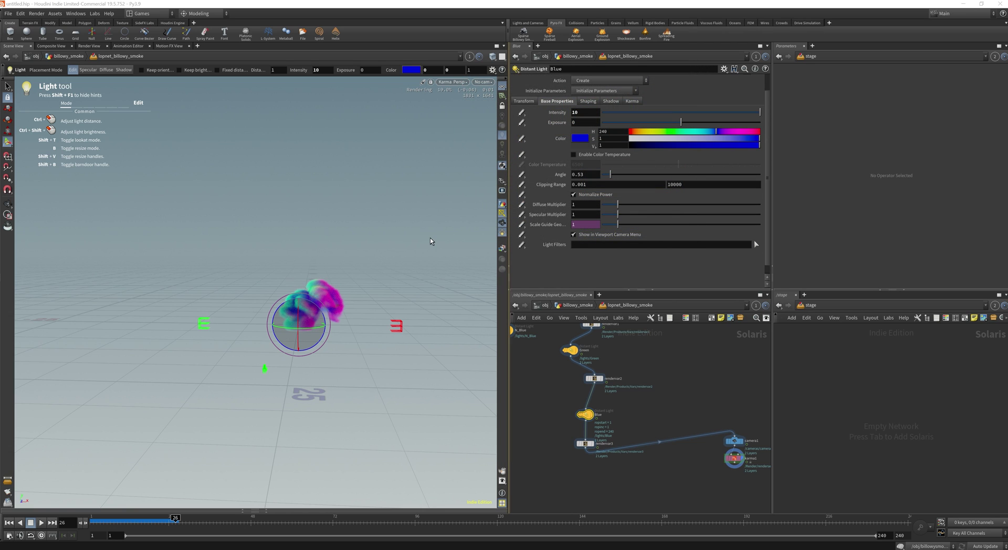
# Raise the Blue light above the smoke by setting its Y translation to 10
pyautogui.keyDown('alt'); pyautogui.moveTo(421, 243); pyautogui.dragTo(332, 301); pyautogui.keyUp('alt')
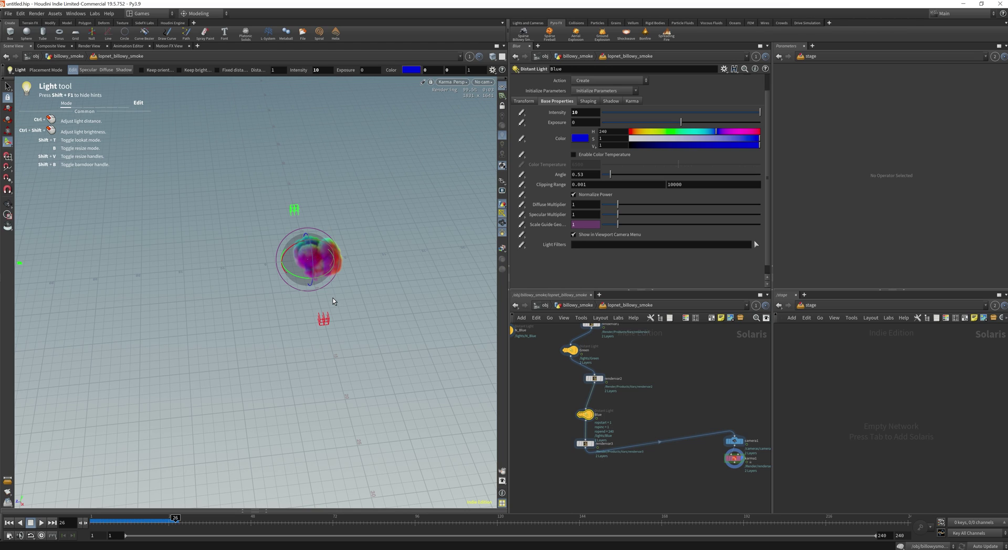
pyautogui.click(523, 101)
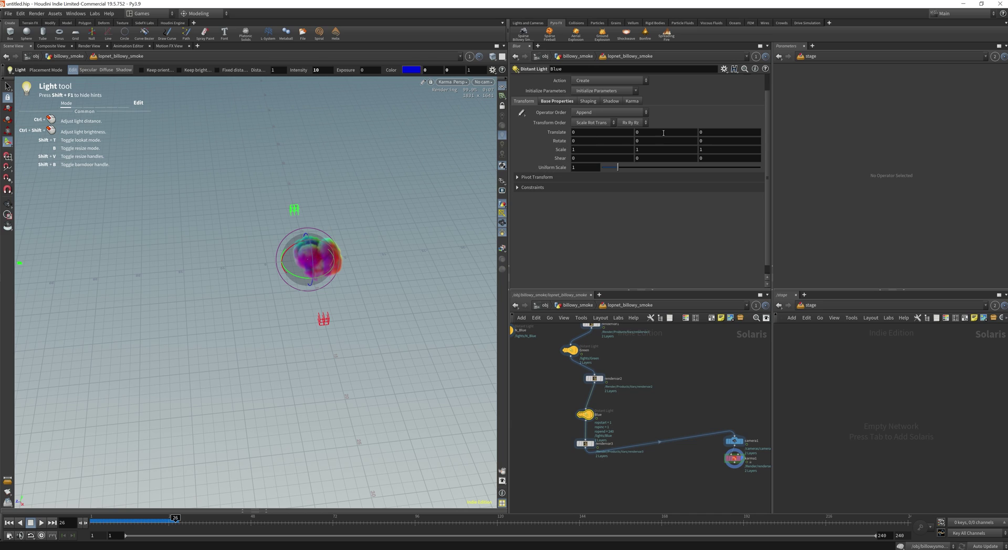
pyautogui.click(601, 136)
pyautogui.press('Tab')
pyautogui.write('10')
pyautogui.press('Return')
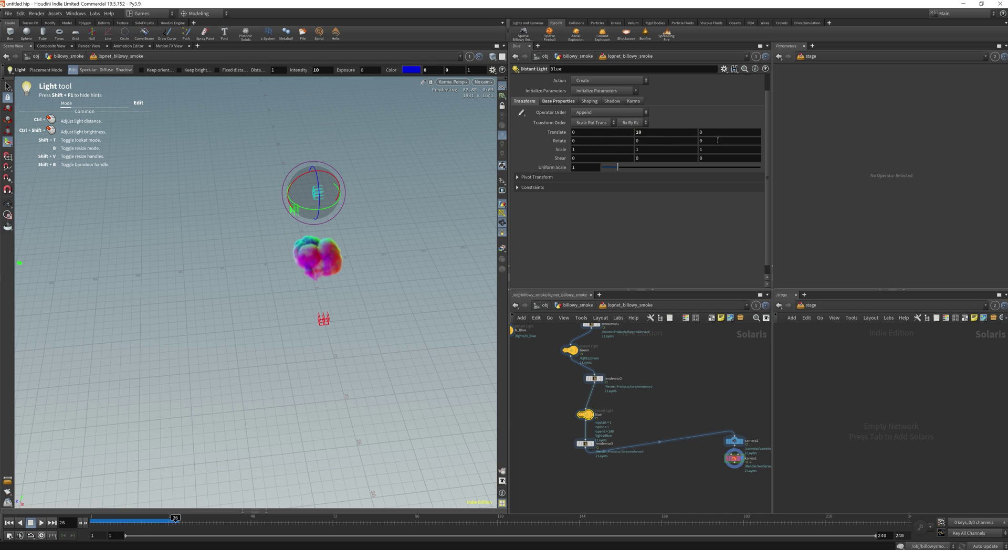
# Set the Blue light's X rotation to -90
pyautogui.click(721, 140)
pyautogui.write('10')
pyautogui.press('Return')
pyautogui.moveTo(700, 144); pyautogui.dragTo(678, 145)
pyautogui.write('=')
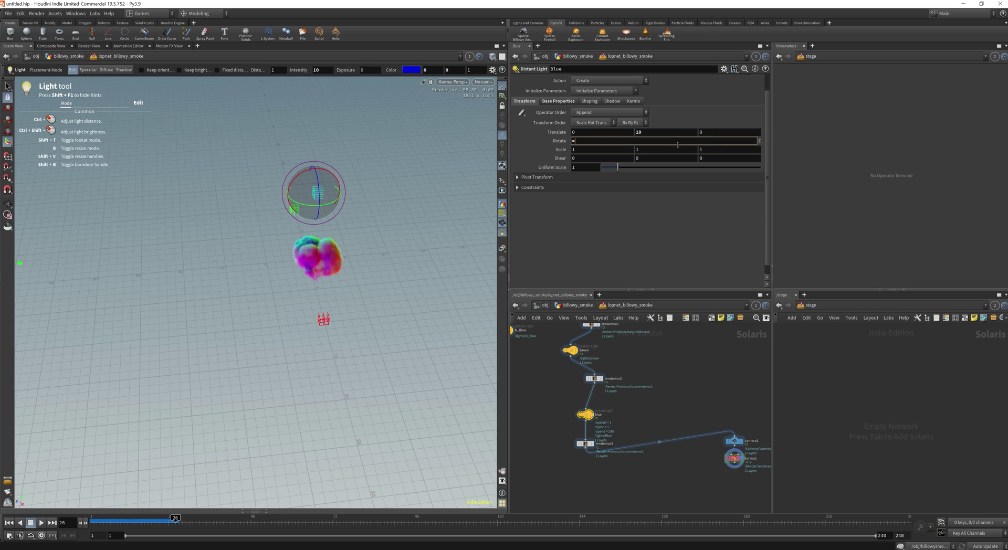
pyautogui.write('90')
pyautogui.press('Return')
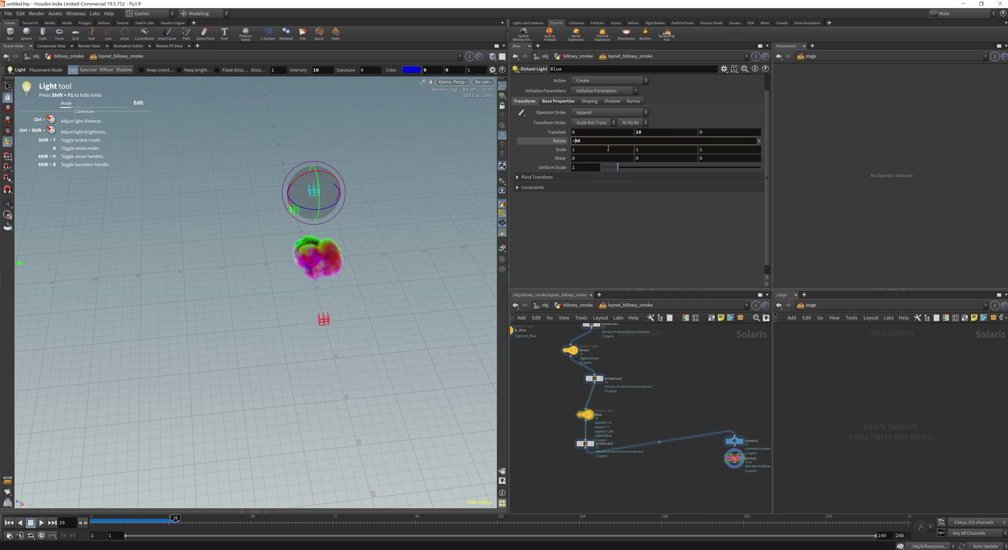
pyautogui.press('Return')
pyautogui.keyDown('alt'); pyautogui.moveTo(354, 333); pyautogui.dragTo(419, 291); pyautogui.keyUp('alt')
pyautogui.press('Return')
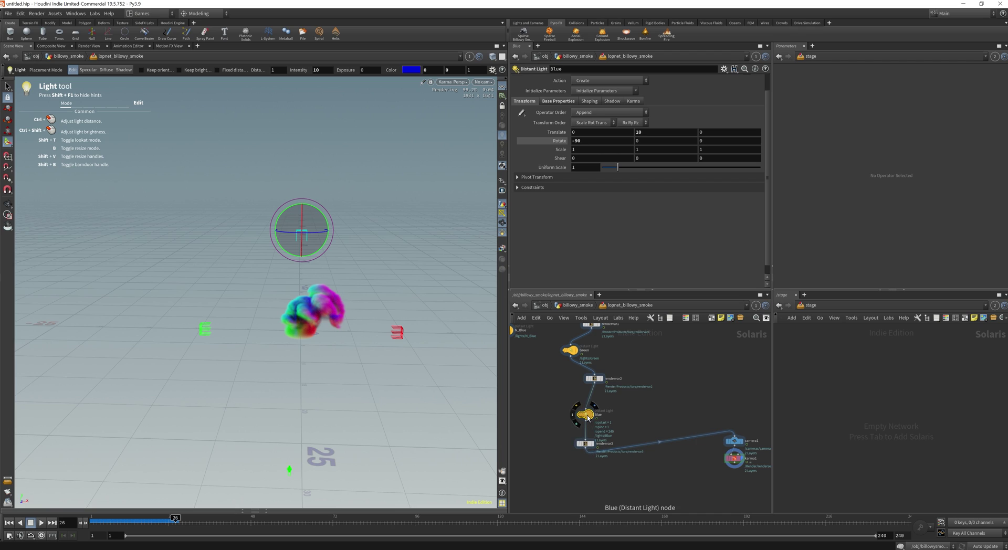
# Enable the Blue light's Karma LPE tag and set it to Blue
pyautogui.click(634, 101)
pyautogui.scroll(-1, 559, 266)
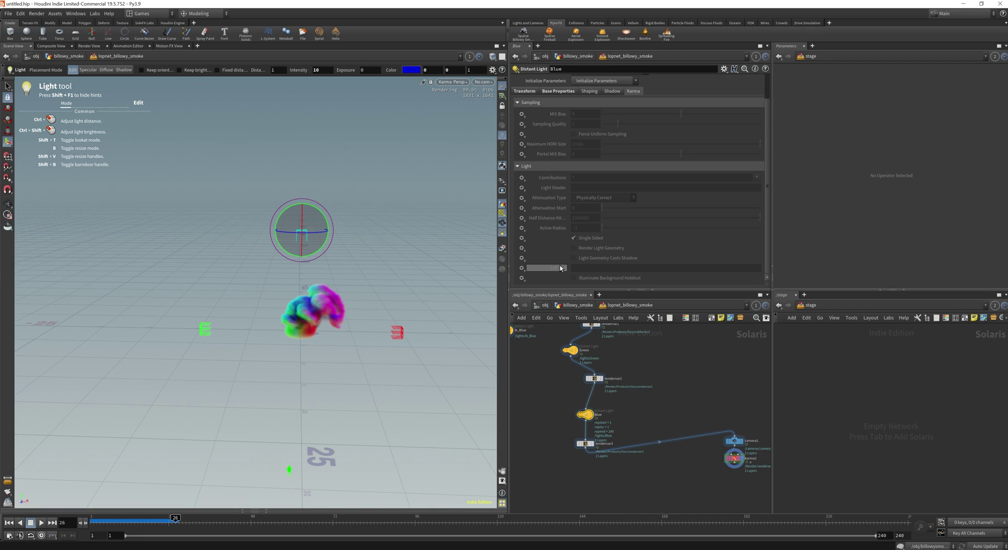
pyautogui.click(522, 268)
pyautogui.click(544, 277)
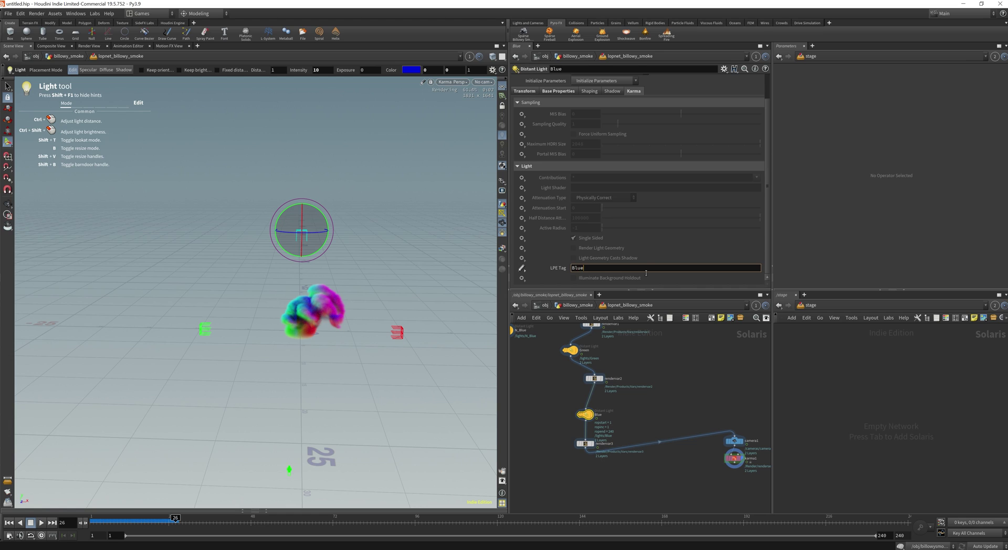
pyautogui.press('Return')
# Look through camera1 in the viewport and render karma1 to MPlay
pyautogui.moveTo(718, 484); pyautogui.dragTo(690, 442, button='middle')
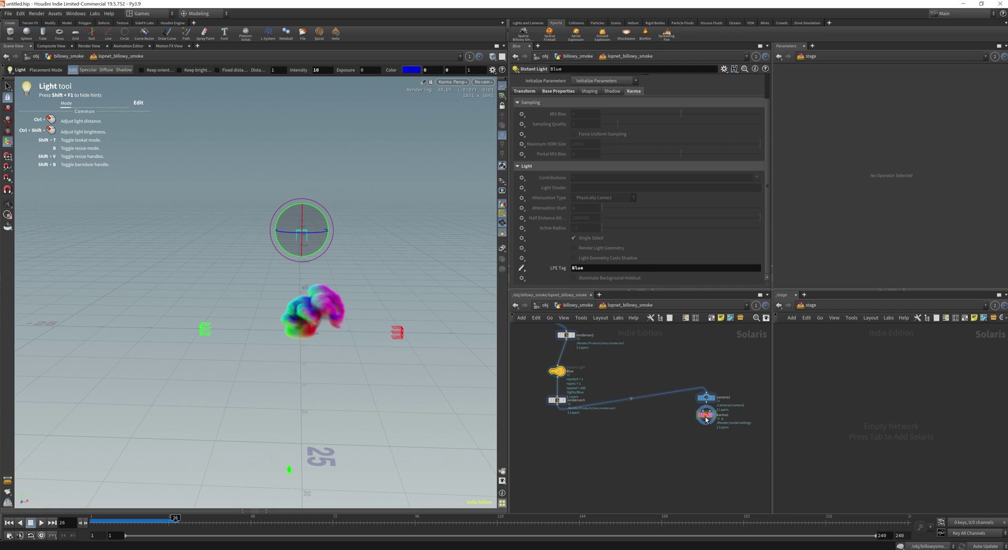
pyautogui.click(706, 416)
pyautogui.moveTo(628, 452); pyautogui.dragTo(657, 475, button='middle')
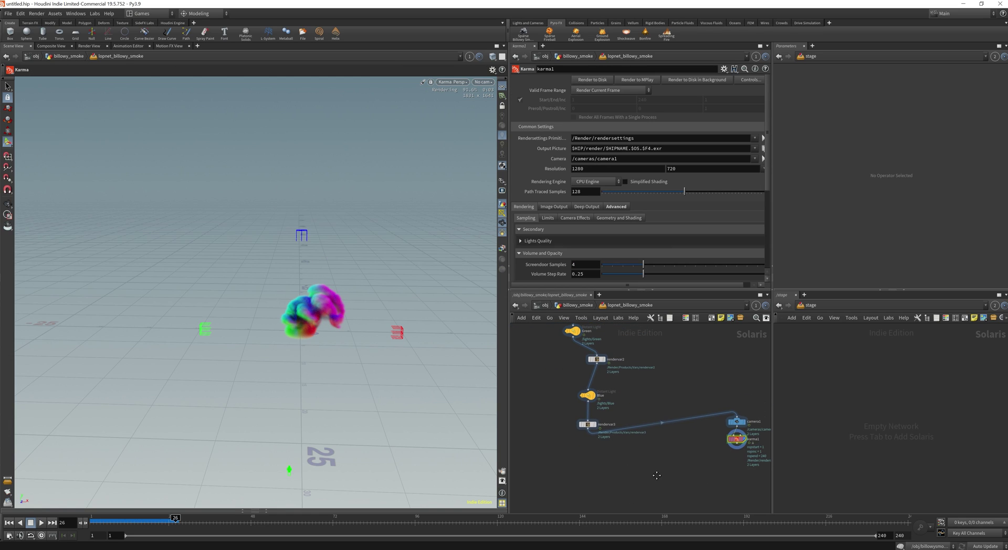
pyautogui.click(481, 82)
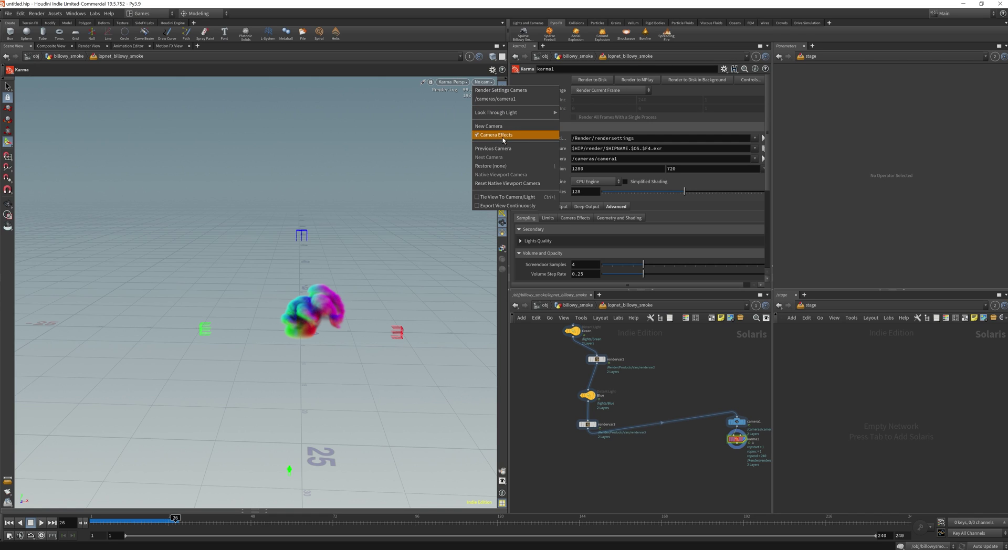
pyautogui.click(496, 99)
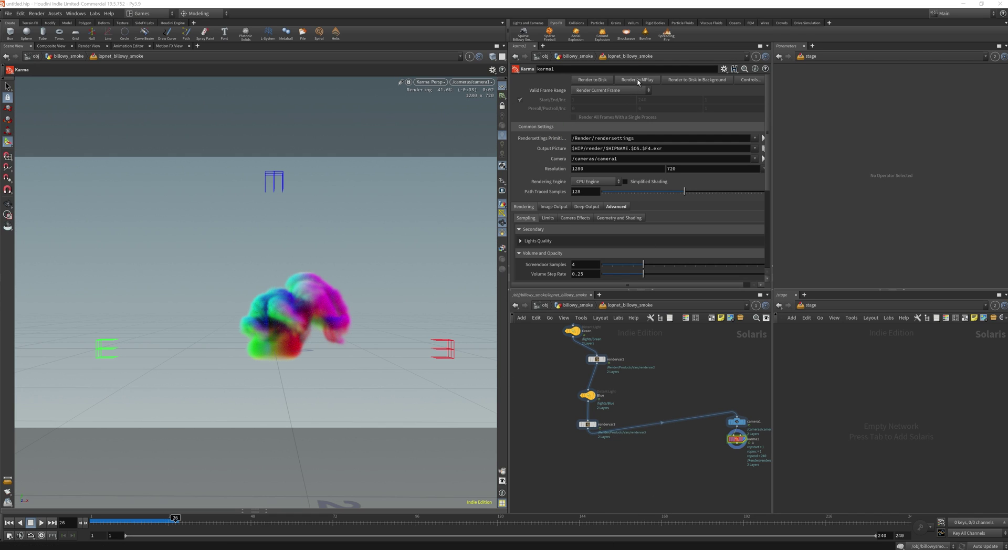
pyautogui.click(638, 82)
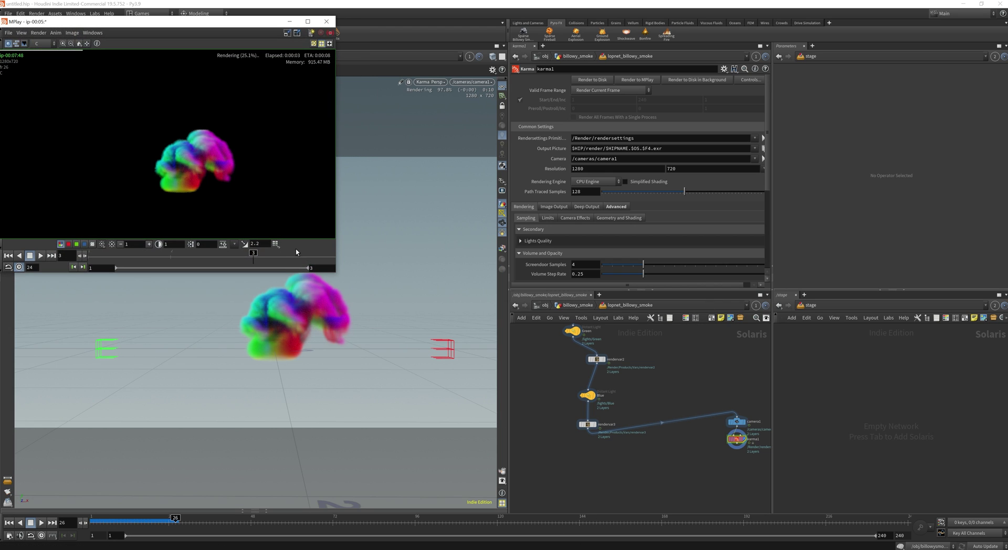
# Inspect the separate red, green and blue light passes of the render, then minimize the render viewer
pyautogui.click(40, 44)
pyautogui.click(40, 53)
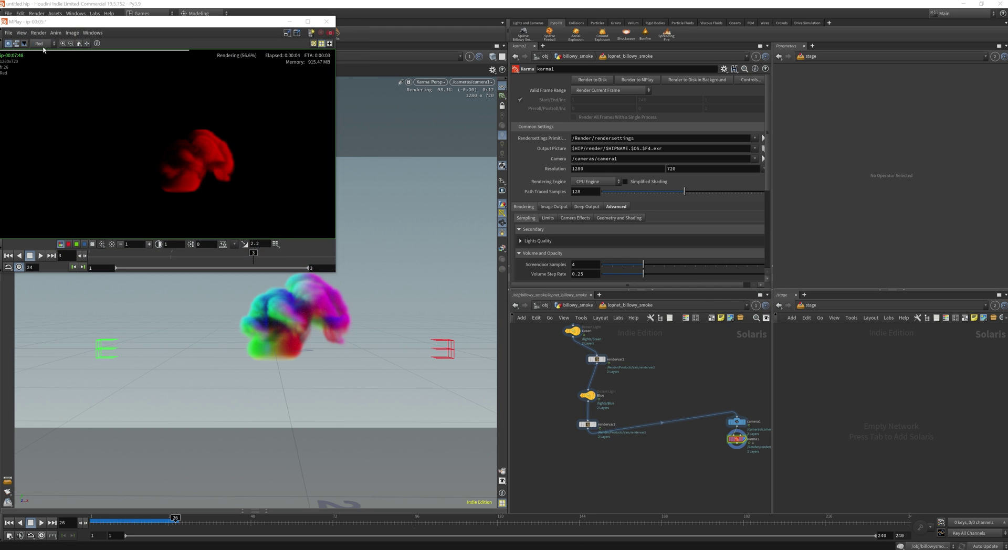
pyautogui.click(41, 44)
pyautogui.click(41, 61)
pyautogui.click(41, 44)
pyautogui.click(41, 80)
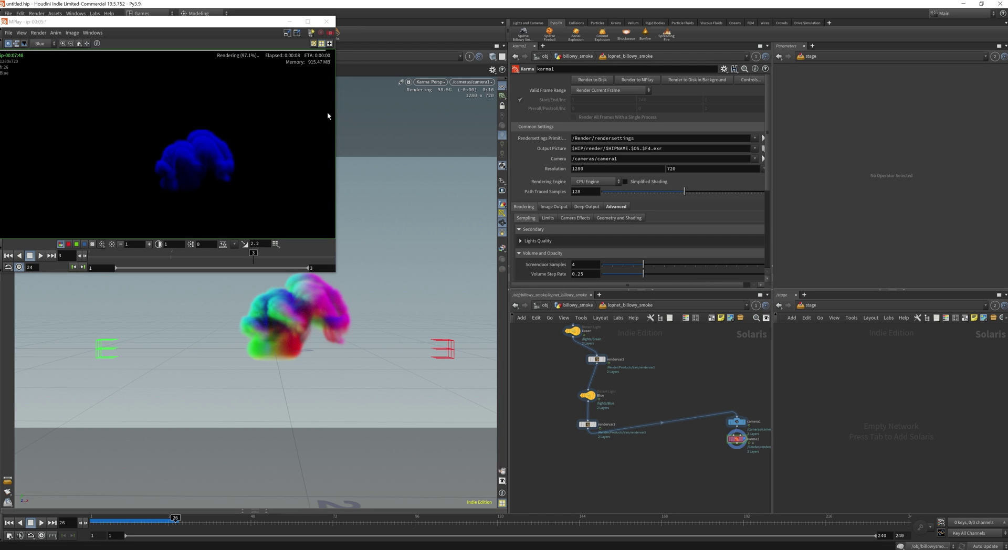
pyautogui.click(289, 22)
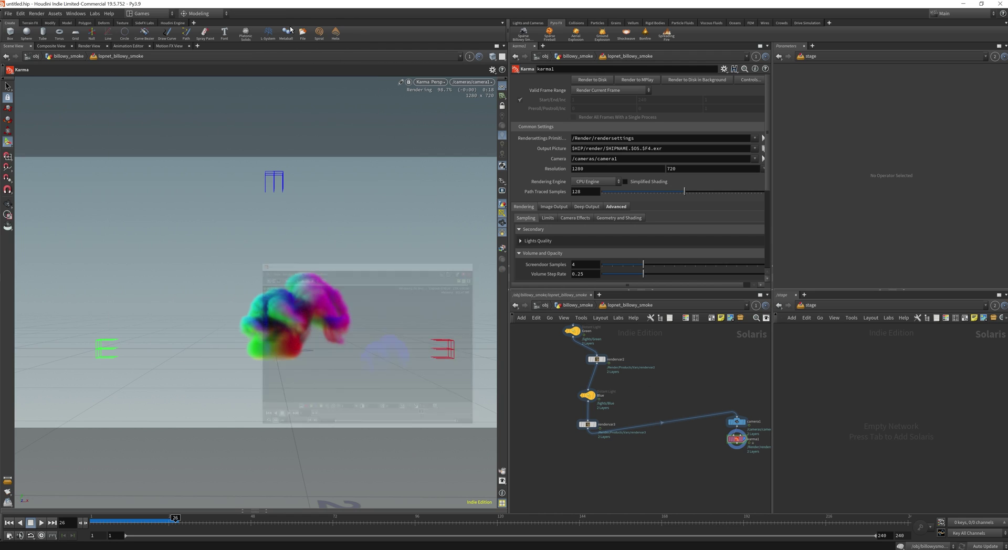
# Auto-arrange the nodes of the lopnet_billowy_smoke network
pyautogui.scroll(-3, 649, 386)
pyautogui.scroll(1, 649, 387)
pyautogui.moveTo(742, 373); pyautogui.dragTo(566, 383, button='middle')
pyautogui.press('l')
pyautogui.scroll(3, 646, 444)
pyautogui.moveTo(641, 499); pyautogui.dragTo(655, 441, button='middle')
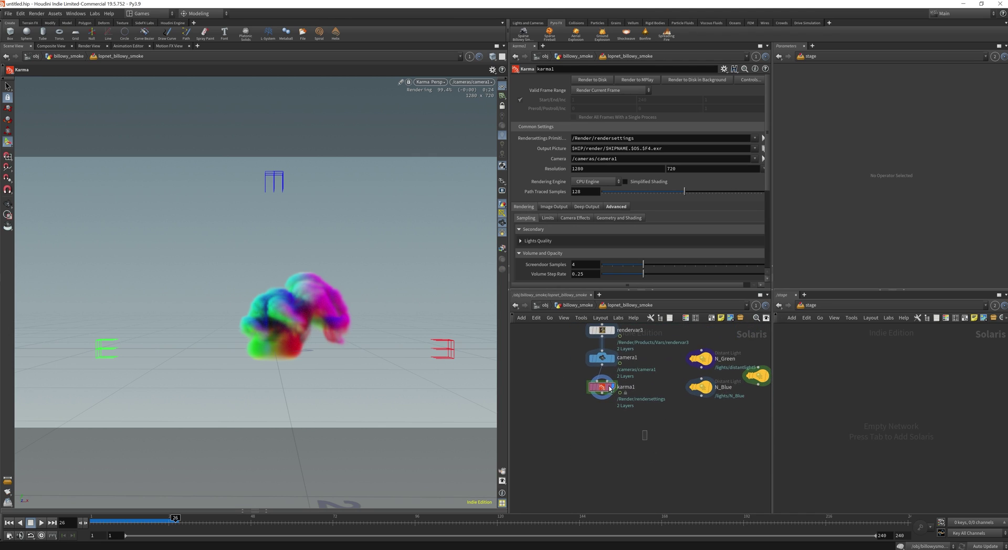
# Move camera1 and karma1 farther down the network to make room below rendervar3
pyautogui.moveTo(641, 431); pyautogui.dragTo(609, 483)
pyautogui.click(659, 385)
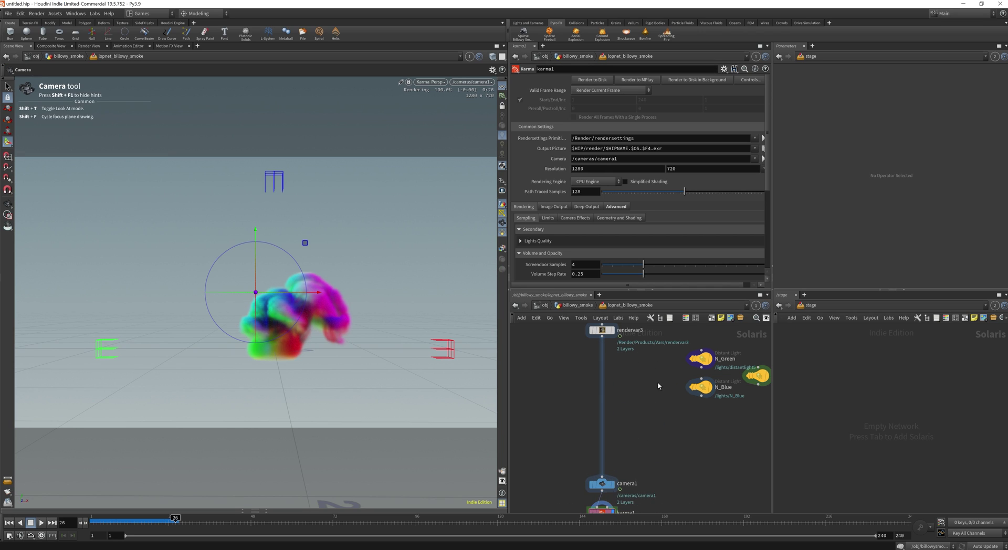
pyautogui.moveTo(660, 384); pyautogui.dragTo(653, 428, button='middle')
pyautogui.scroll(-6, 652, 428)
pyautogui.scroll(-1, 713, 410)
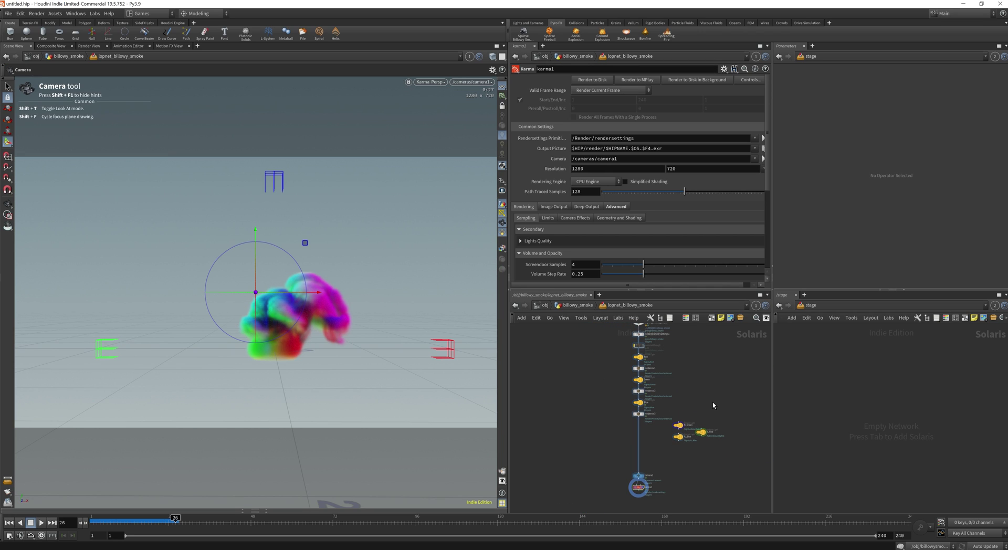
pyautogui.scroll(3, 706, 412)
pyautogui.moveTo(704, 414); pyautogui.dragTo(706, 365, button='middle')
pyautogui.scroll(-2, 662, 387)
# Copy rendervar3 and paste three duplicates for the N_Green, N_Blue and N_Red lights
pyautogui.scroll(5, 663, 389)
pyautogui.moveTo(666, 391); pyautogui.dragTo(652, 409, button='middle')
pyautogui.click(588, 379)
pyautogui.hotkey('ctrl', 'c')
pyautogui.hotkey('ctrl', 'v')
pyautogui.hotkey('ctrl', 'v')
pyautogui.hotkey('ctrl', 'v')
pyautogui.moveTo(724, 486); pyautogui.dragTo(661, 433, button='middle')
# Spread out the three N_ lights so each is wired to its own duplicated render variable
pyautogui.moveTo(663, 447); pyautogui.dragTo(681, 380)
pyautogui.moveTo(578, 424); pyautogui.dragTo(625, 391)
pyautogui.moveTo(565, 385); pyautogui.dragTo(566, 359)
# Confirm the N_Green light's name and set its Karma LPE tag to N_Green
pyautogui.click(566, 360)
pyautogui.click(588, 357)
pyautogui.hotkey('ctrl', 'a')
pyautogui.click(630, 92)
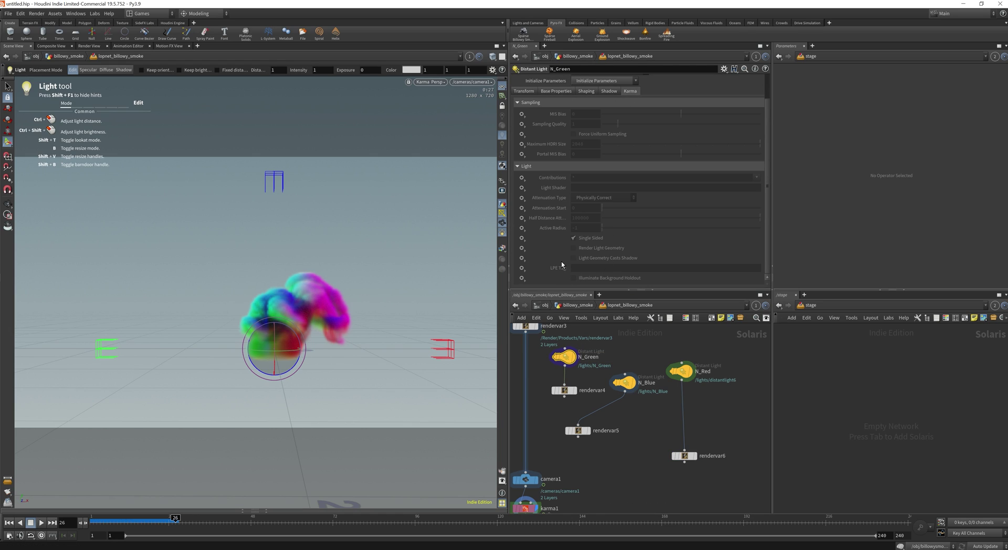
pyautogui.click(522, 269)
pyautogui.click(557, 279)
pyautogui.click(522, 268)
pyautogui.click(549, 277)
pyautogui.click(600, 270)
pyautogui.write('N_Green')
pyautogui.press('Return')
# Replace the light tag in rendervar4's LPE source name with N_Green
pyautogui.click(564, 391)
pyautogui.hotkey('ctrl', 'v')
pyautogui.doubleClick(599, 152)
pyautogui.hotkey('ctrl', 'v')
pyautogui.press('Return')
# Position rendervar5 beneath the N_Blue light and set that light's Karma LPE tag to N_Blue
pyautogui.moveTo(577, 430); pyautogui.dragTo(624, 423)
pyautogui.doubleClick(647, 383)
pyautogui.press('Return')
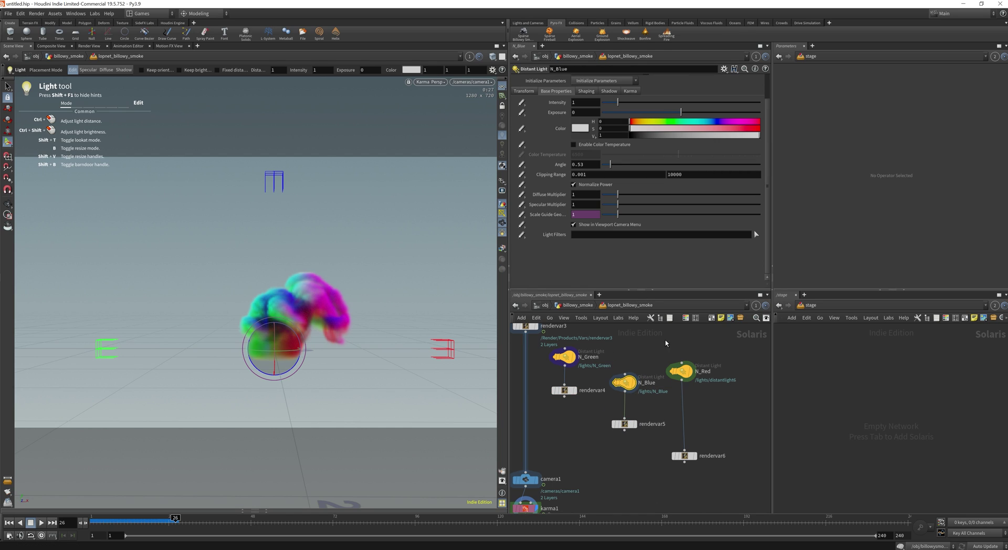
pyautogui.click(630, 91)
pyautogui.click(522, 269)
pyautogui.click(535, 276)
pyautogui.click(598, 269)
pyautogui.hotkey('ctrl', 'v')
# Set rendervar5's LPE source name to C.*<L.'N_Blue'>
pyautogui.click(626, 426)
pyautogui.click(624, 425)
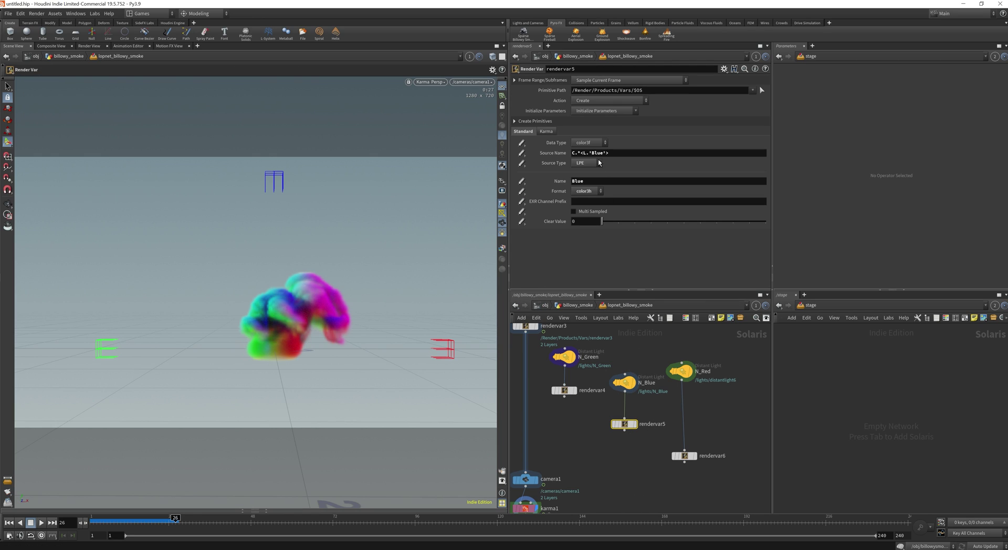
pyautogui.tripleClick(603, 154)
pyautogui.click(601, 153)
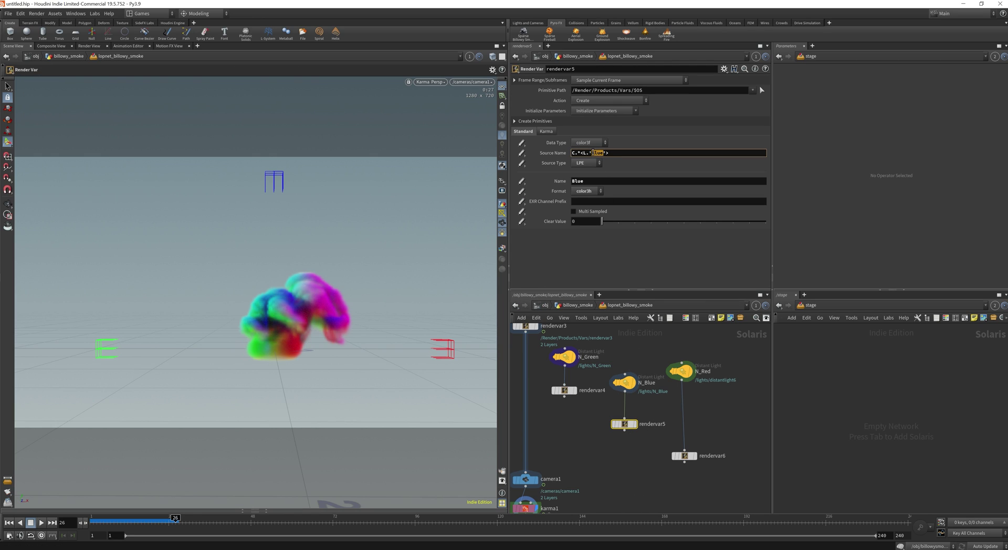
pyautogui.press('Return')
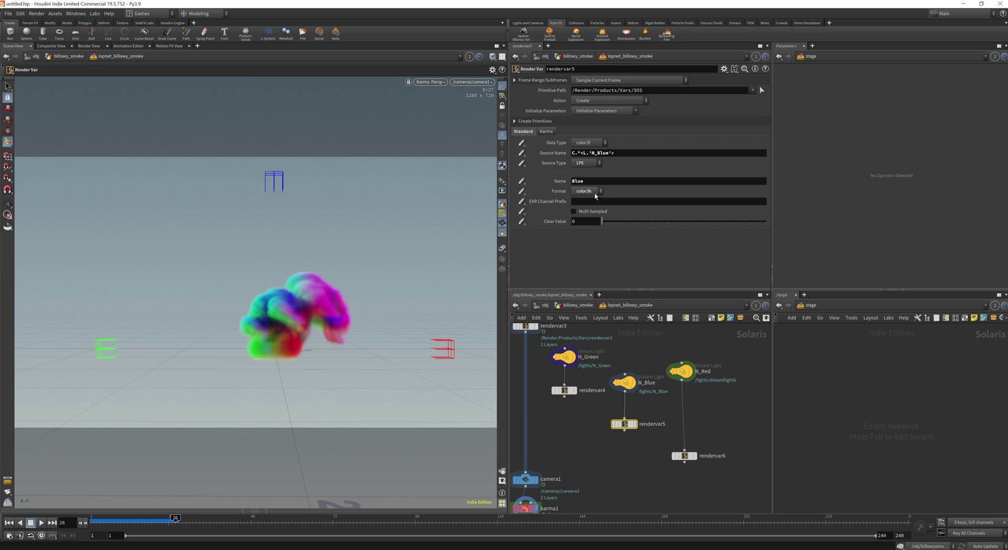
# Set the N_Red light's Karma LPE tag to N_Red
pyautogui.click(690, 374)
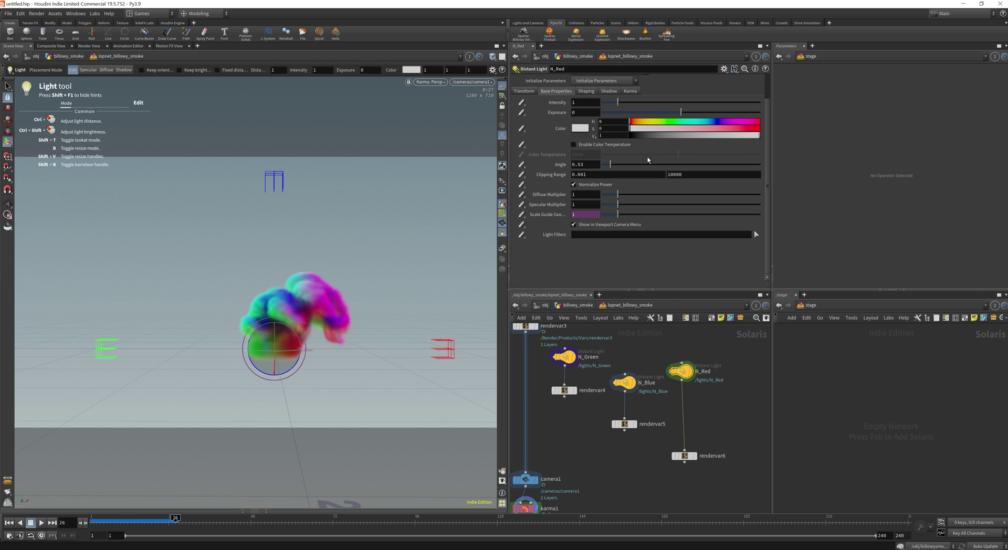
pyautogui.click(629, 92)
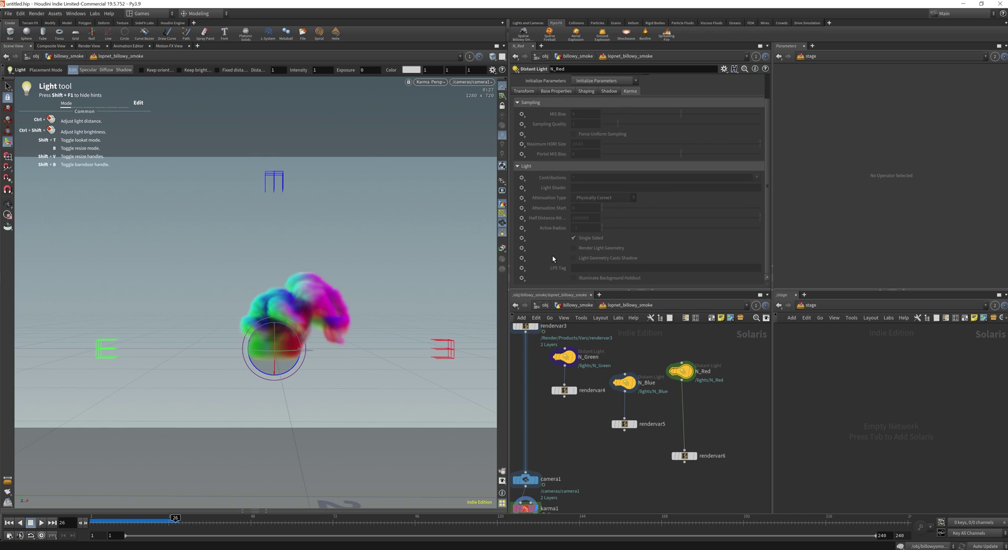
pyautogui.click(598, 268)
pyautogui.write('N_Red')
pyautogui.press('Return')
# Name rendervar6's output N_Red and set its LPE source name to C.*<L.'N_Red'>
pyautogui.click(684, 456)
pyautogui.doubleClick(580, 181)
pyautogui.hotkey('ctrl', 'v')
pyautogui.doubleClick(599, 153)
pyautogui.hotkey('ctrl', 'v')
pyautogui.press('Return')
# Wire the three N_ lights and their render variables in series between rendervar3 and camera1, in the order N_Green, N_Blue, N_Red
pyautogui.scroll(2, 593, 371)
pyautogui.moveTo(593, 370); pyautogui.dragTo(679, 397, button='middle')
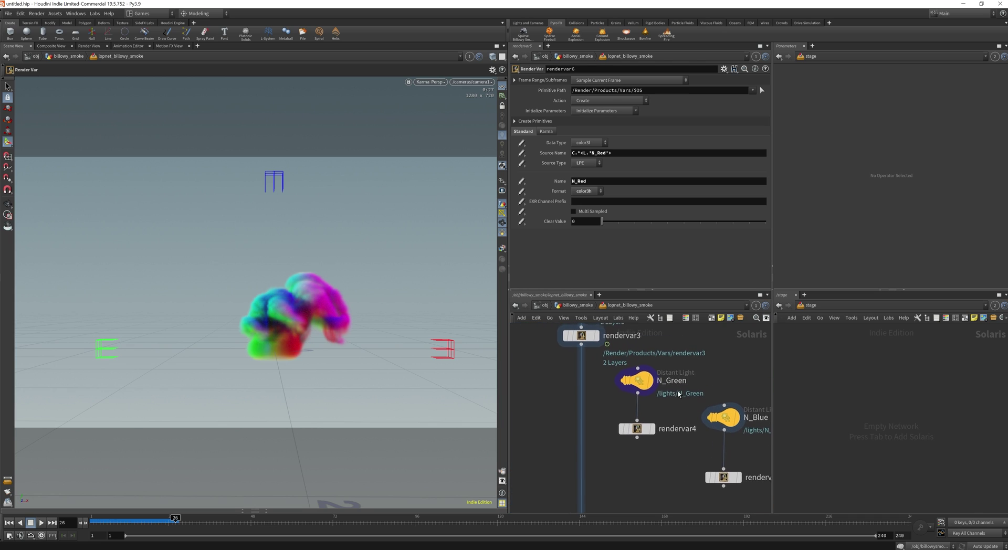
pyautogui.moveTo(638, 367); pyautogui.dragTo(582, 345)
pyautogui.moveTo(665, 443); pyautogui.dragTo(627, 411, button='middle')
pyautogui.moveTo(598, 406); pyautogui.dragTo(686, 373)
pyautogui.moveTo(730, 476); pyautogui.dragTo(639, 414, button='middle')
pyautogui.scroll(2, 638, 413)
pyautogui.scroll(-3, 604, 420)
pyautogui.scroll(2, 604, 420)
pyautogui.scroll(-5, 604, 420)
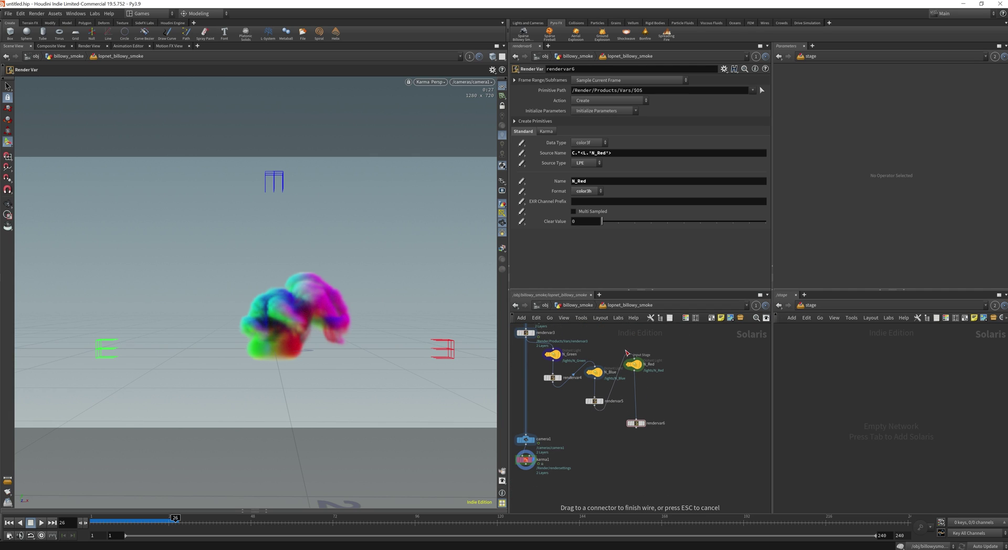
pyautogui.moveTo(634, 458); pyautogui.dragTo(692, 466, button='middle')
pyautogui.moveTo(696, 442); pyautogui.dragTo(583, 443)
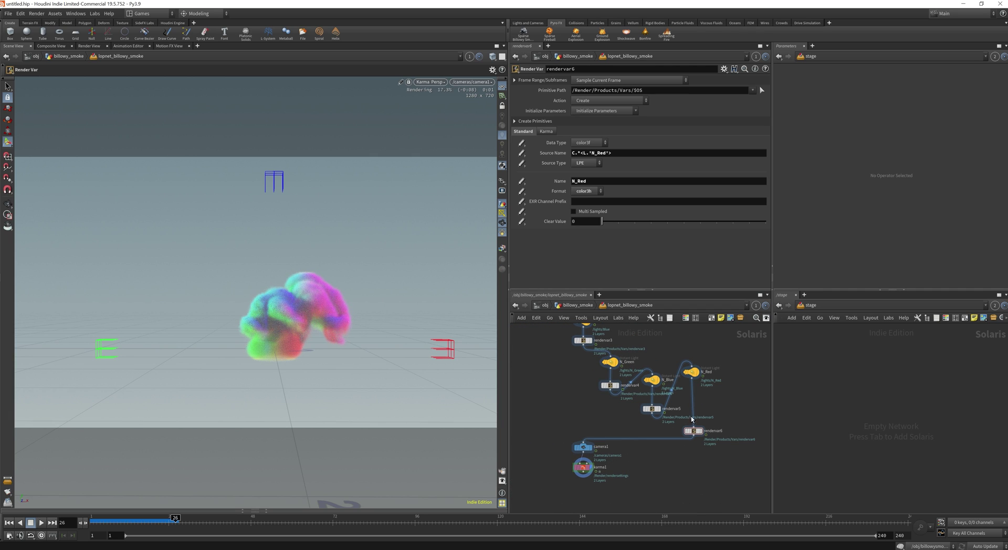
# Set the N_Green light's intensity to 10 and its color to pure green
pyautogui.click(608, 362)
pyautogui.click(620, 359)
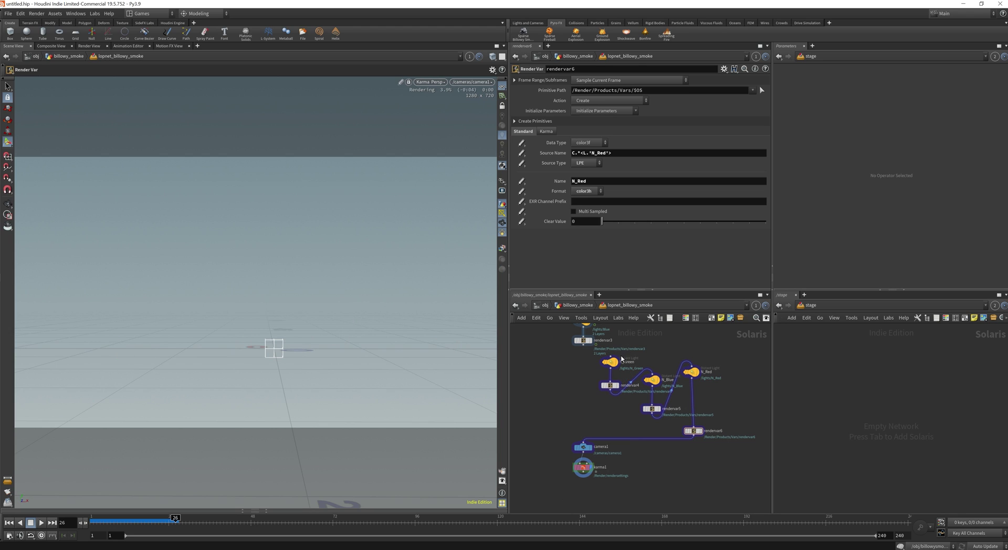
pyautogui.click(609, 362)
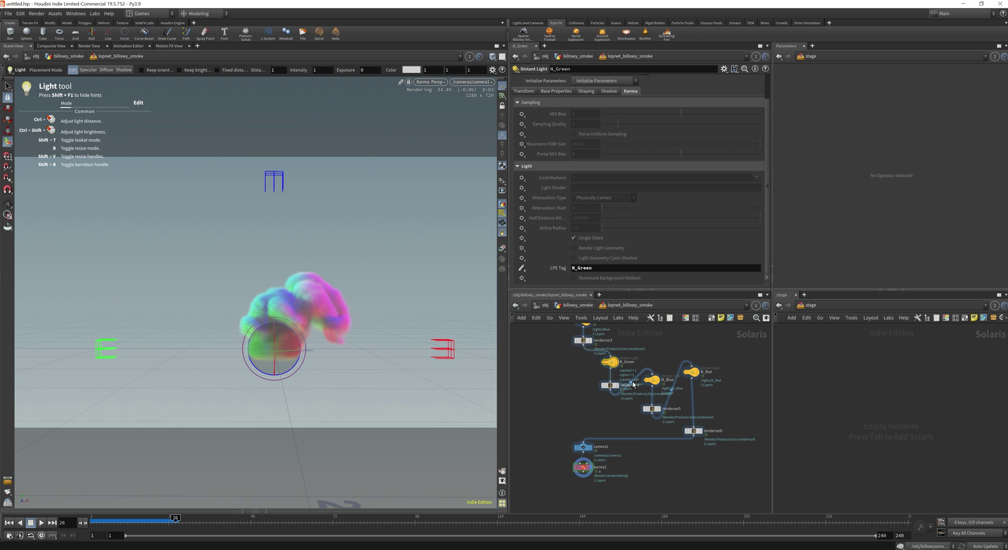
pyautogui.click(556, 90)
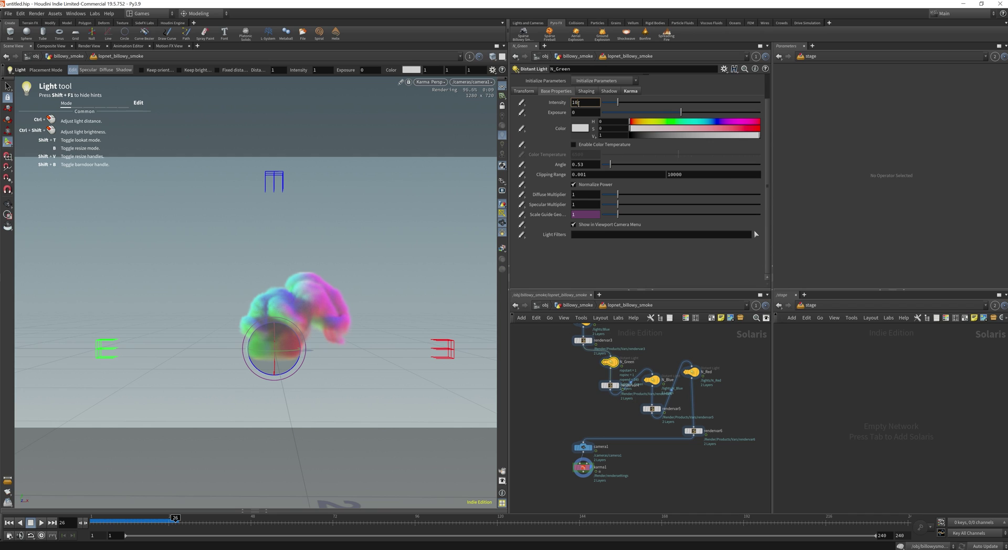
pyautogui.press('Return')
pyautogui.click(579, 128)
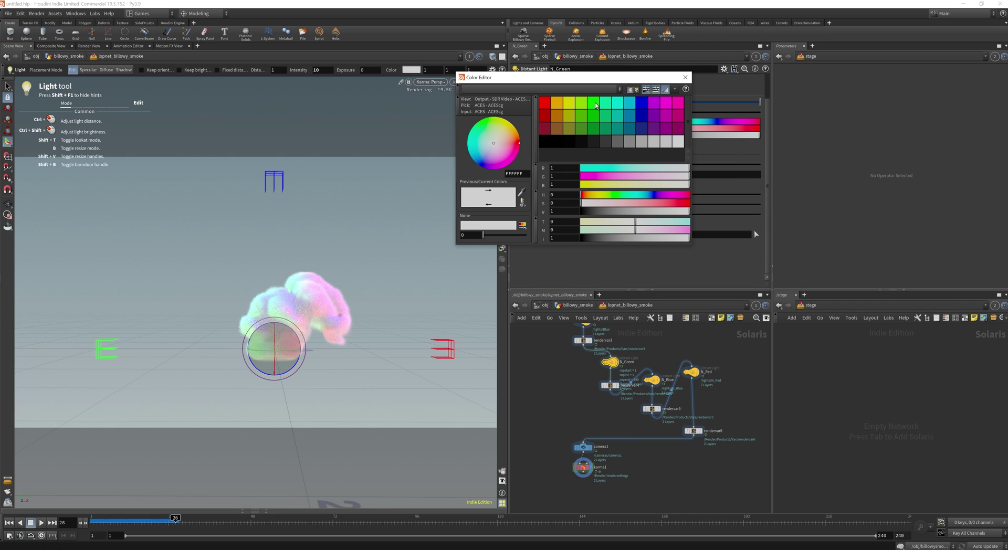
pyautogui.click(596, 105)
pyautogui.click(685, 77)
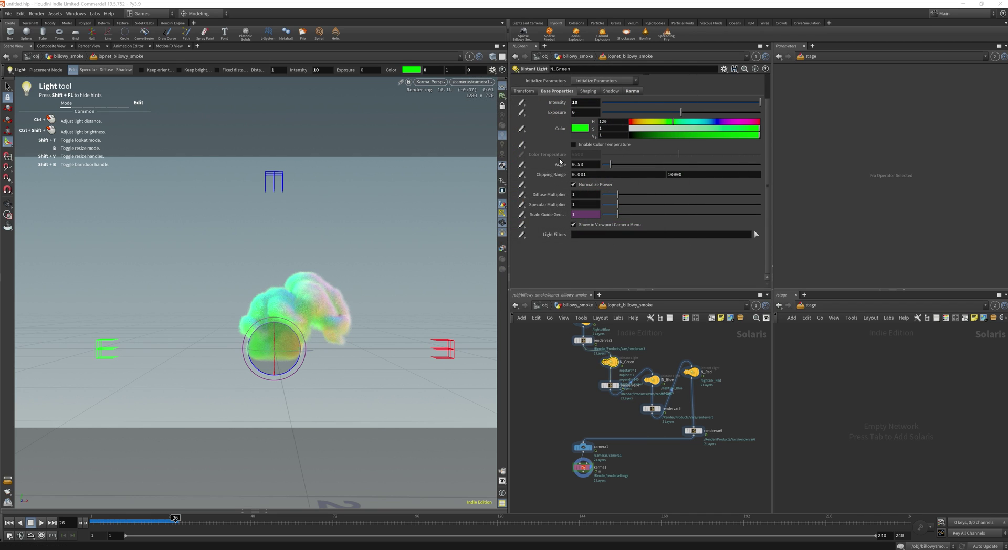
# Translate the N_Green light to -10 on Z
pyautogui.click(523, 91)
pyautogui.press('Escape')
pyautogui.moveTo(419, 279); pyautogui.dragTo(330, 310)
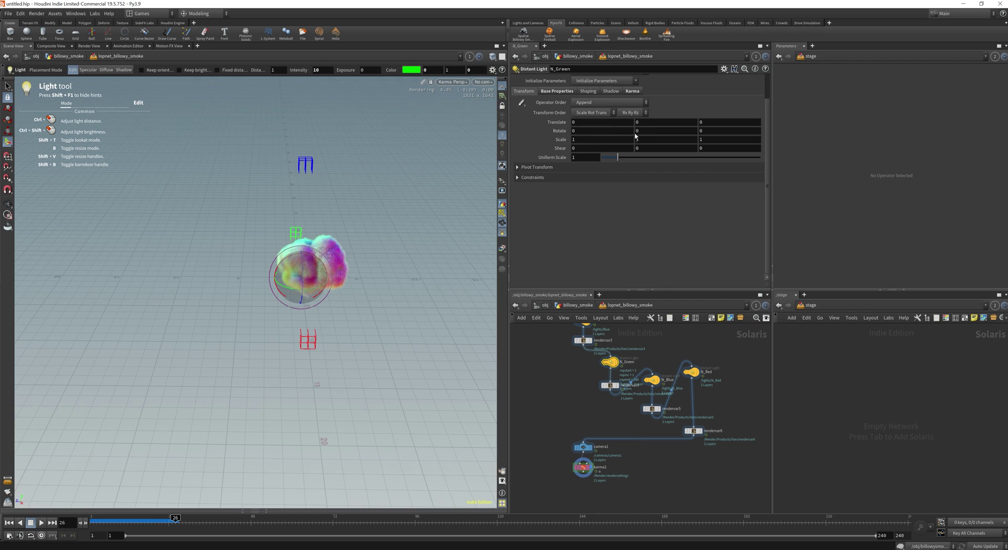
pyautogui.moveTo(602, 124)
pyautogui.mouseDown(button='middle')
pyautogui.moveTo(602, 106)
pyautogui.moveTo(645, 124)
pyautogui.moveTo(753, 123)
pyautogui.moveTo(591, 121)
pyautogui.mouseUp(button='middle')
pyautogui.hotkey('ctrl', 'z')
pyautogui.hotkey('ctrl', 'z')
pyautogui.write('-10')
pyautogui.press('Return')
# Rotate the N_Green light 180 degrees about X so it faces the smoke
pyautogui.moveTo(607, 131); pyautogui.dragTo(608, 132, button='middle')
pyautogui.click(588, 131)
pyautogui.write('90')
pyautogui.press('Return')
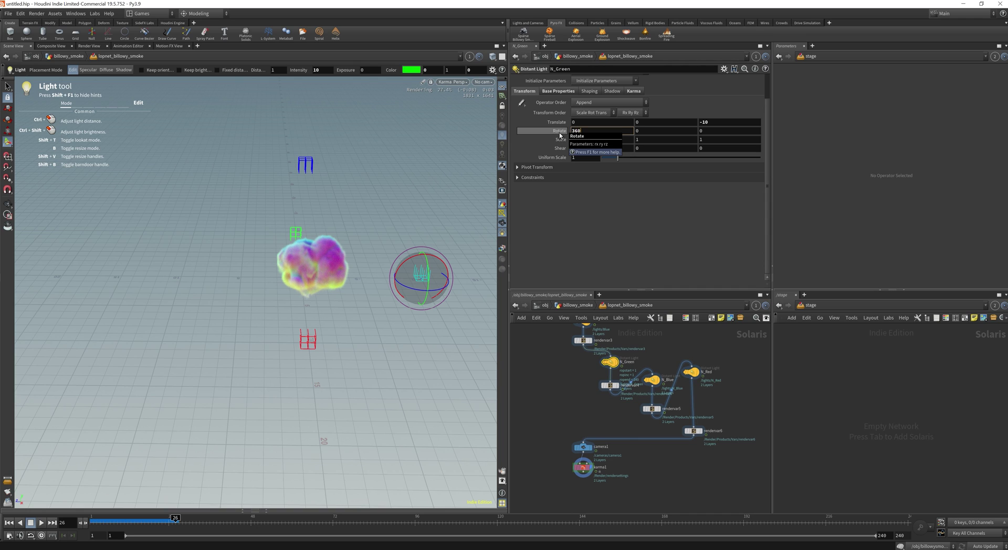
pyautogui.press('Return')
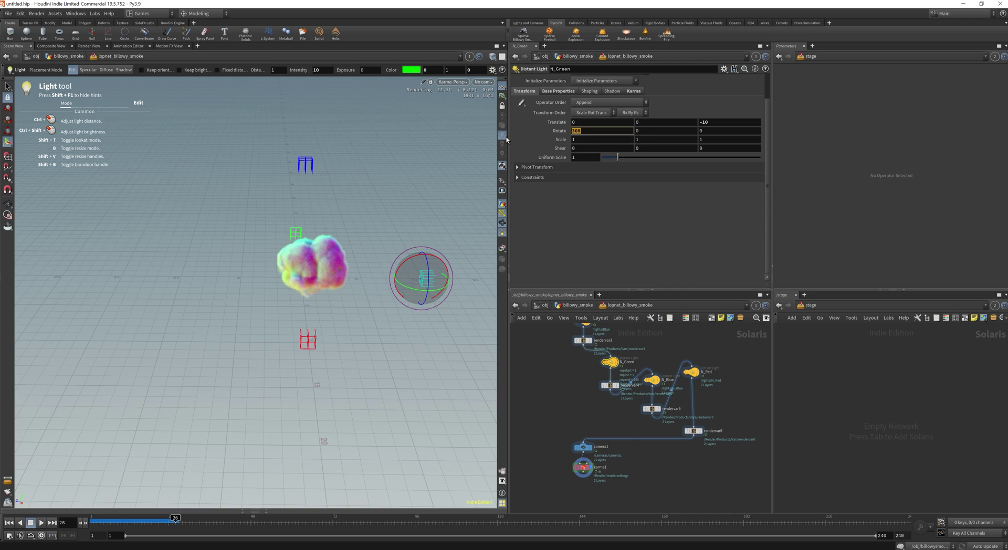
pyautogui.write('180')
pyautogui.press('Return')
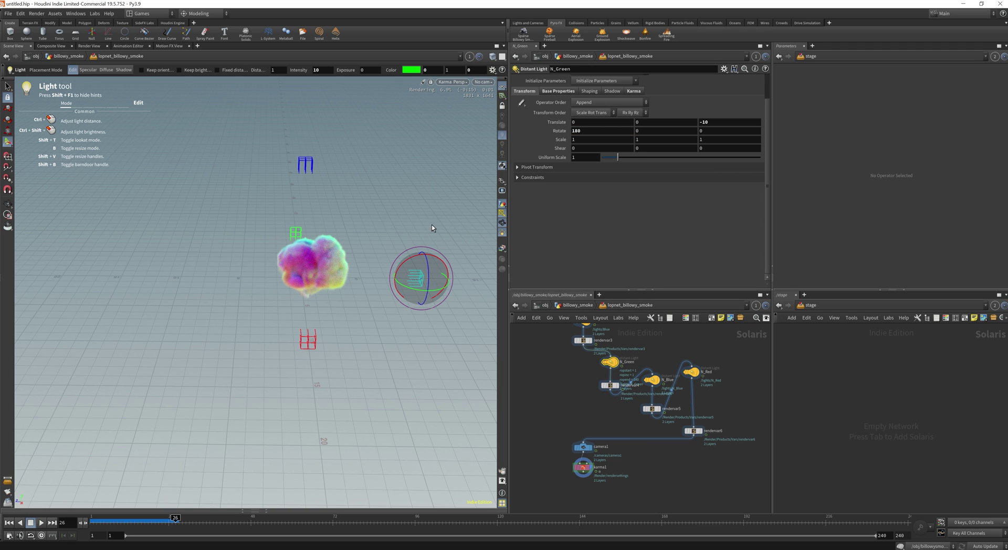
pyautogui.keyDown('alt'); pyautogui.moveTo(301, 411); pyautogui.dragTo(431, 361); pyautogui.keyUp('alt')
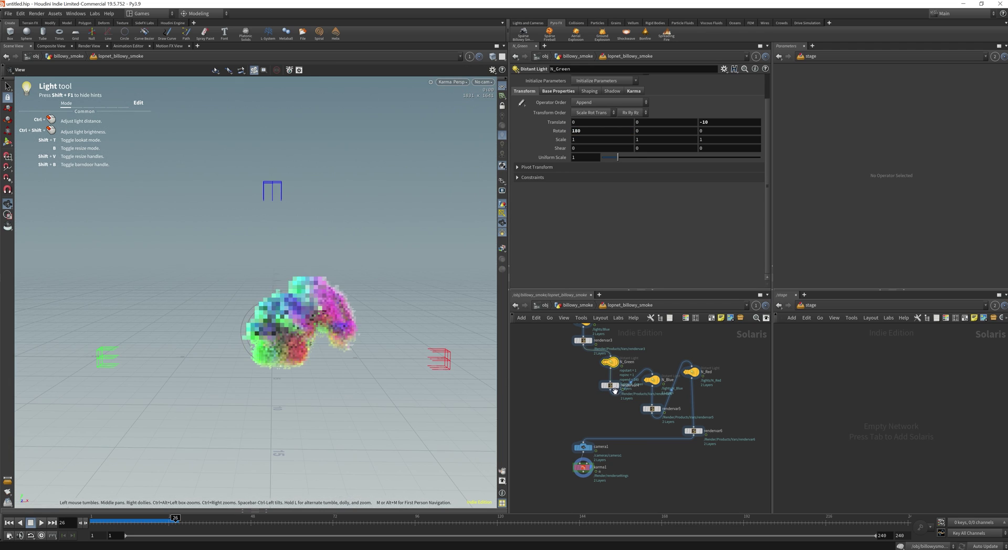
# Set the N_Blue light's intensity to 10 and its color to pure blue
pyautogui.click(652, 380)
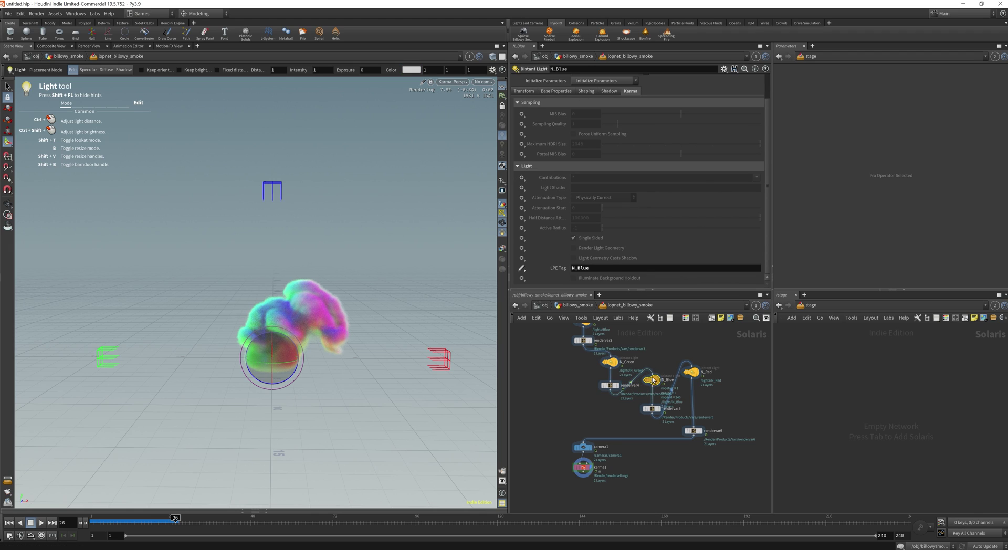
pyautogui.click(555, 92)
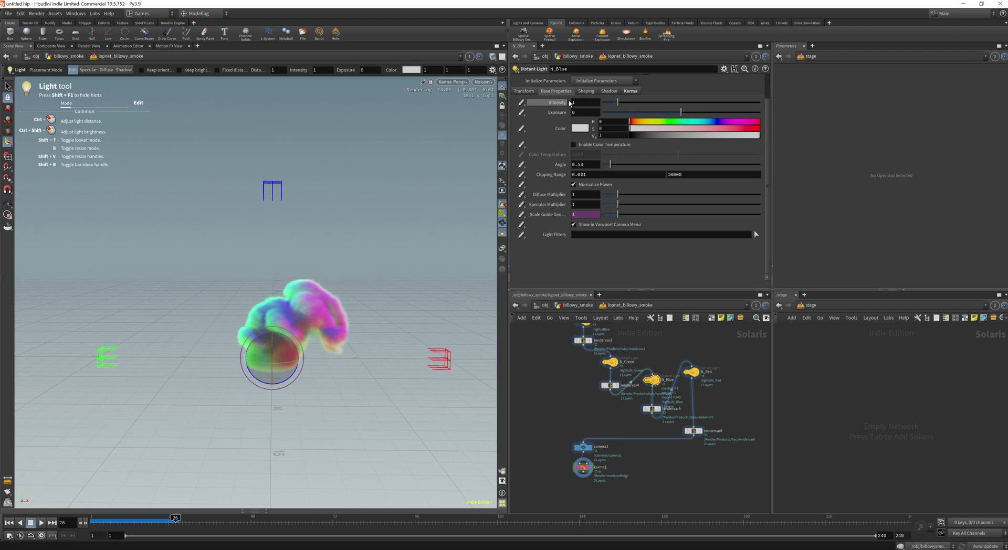
pyautogui.write('0')
pyautogui.press('Return')
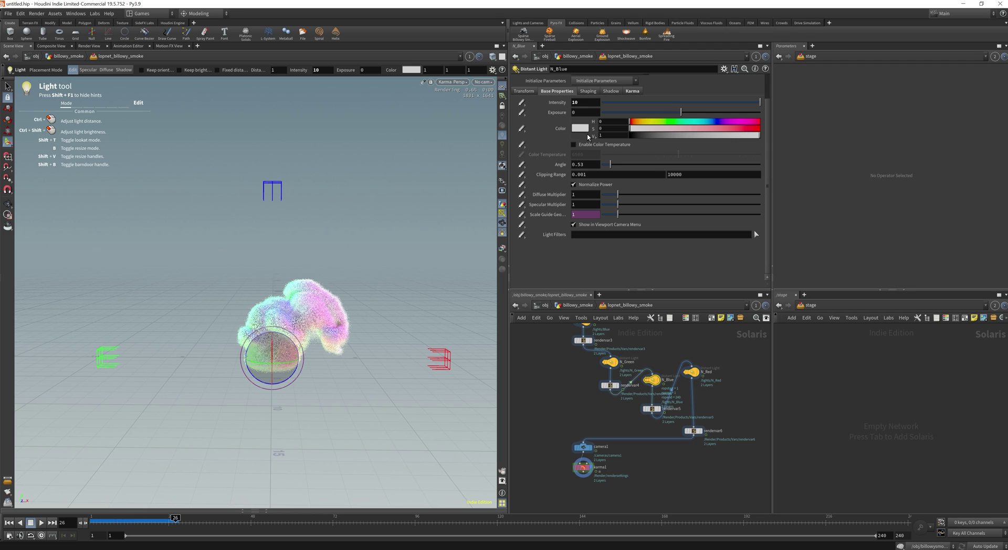
pyautogui.click(580, 128)
pyautogui.click(644, 104)
pyautogui.click(686, 77)
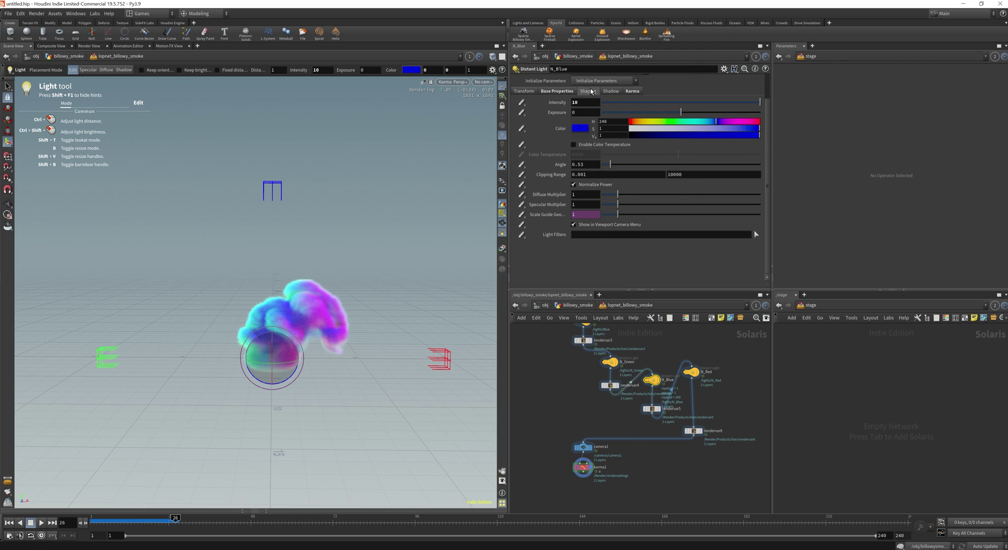
# Translate the N_Blue light to 10 on Z
pyautogui.click(610, 91)
pyautogui.click(524, 91)
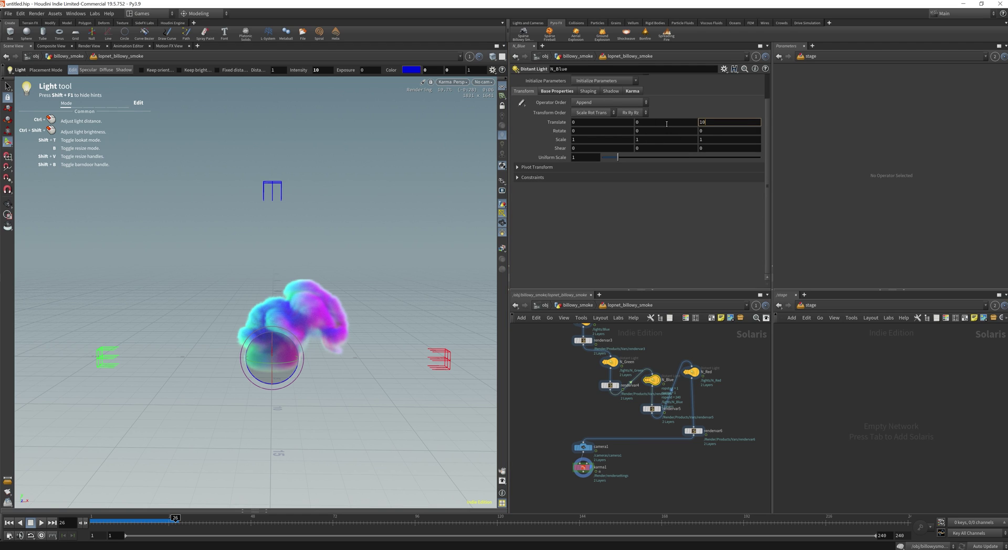
pyautogui.press('Return')
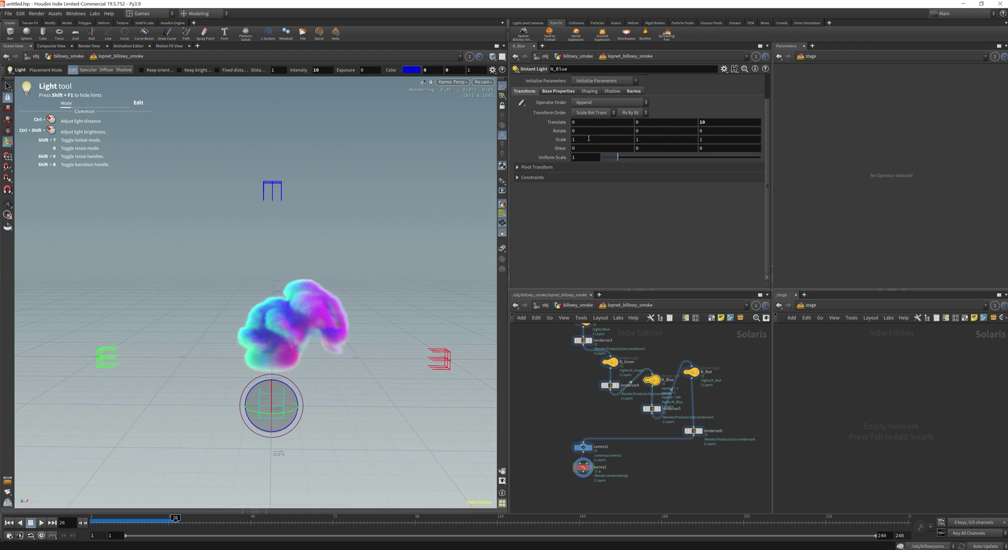
pyautogui.moveTo(447, 222)
pyautogui.keyDown('alt'); pyautogui.mouseDown()
pyautogui.moveTo(412, 227)
pyautogui.moveTo(443, 232)
pyautogui.mouseUp(); pyautogui.keyUp('alt')
pyautogui.press('Return')
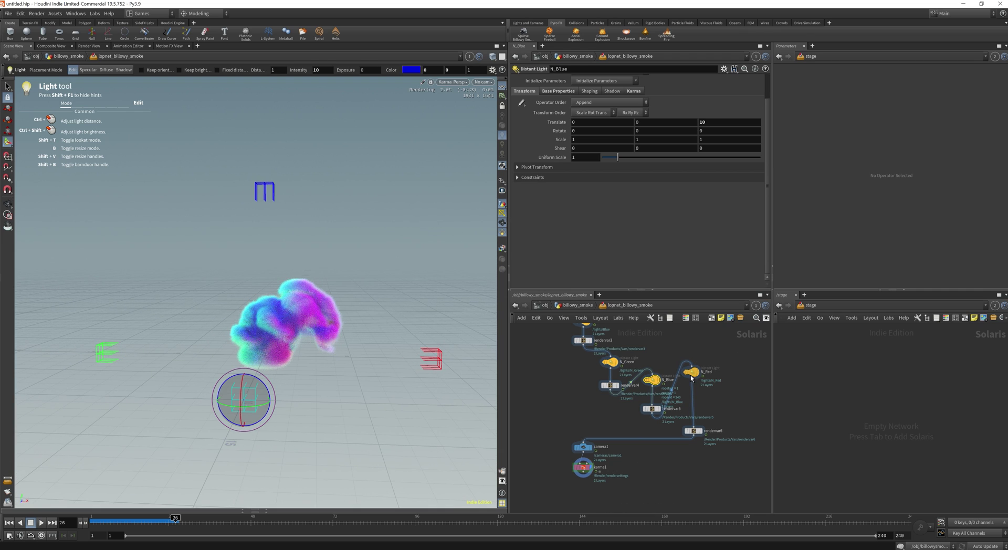
# Translate the N_Red light to -10 on Y, below the smoke
pyautogui.click(691, 376)
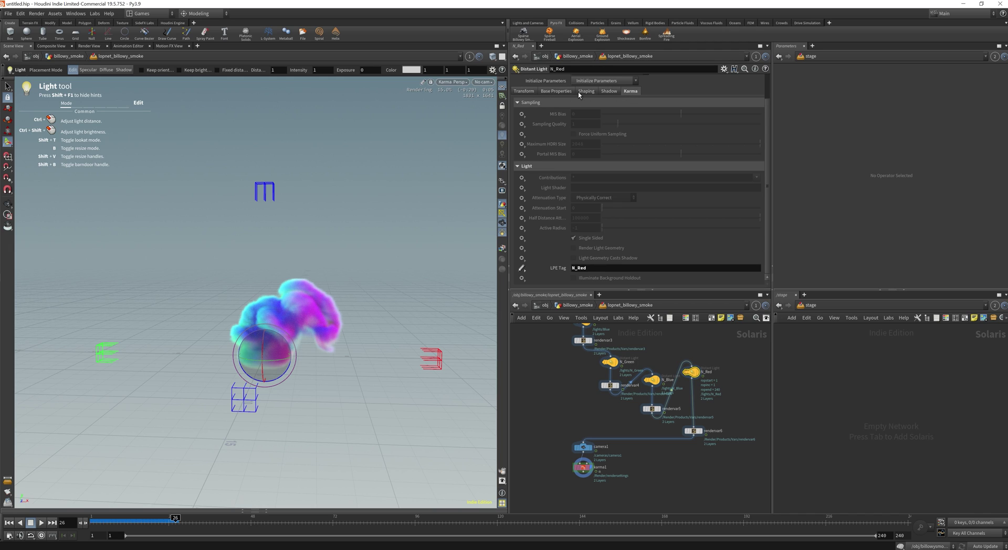
pyautogui.click(523, 91)
pyautogui.click(637, 122)
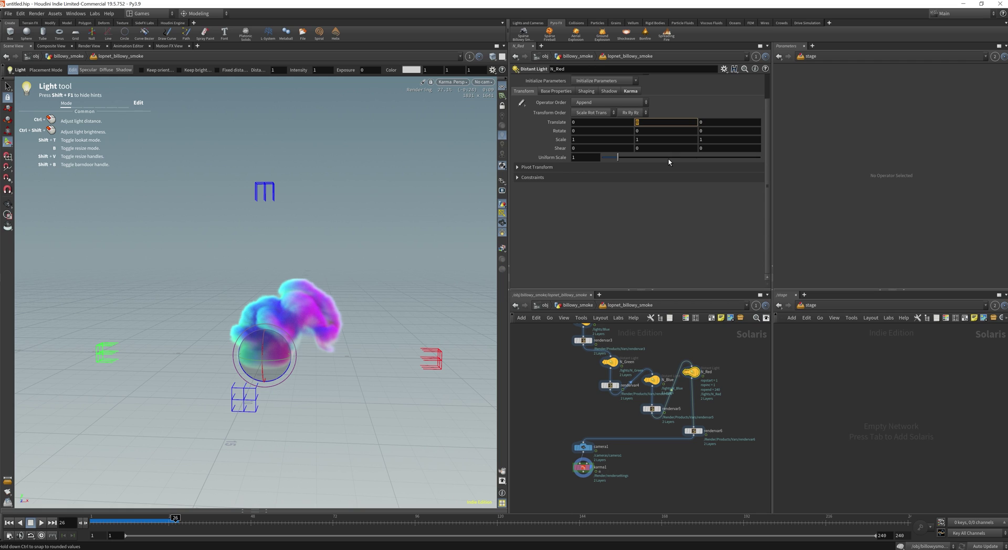
pyautogui.write('-10')
pyautogui.press('Return')
# Rotate the N_Red light 90 degrees about X so it shines up at the smoke
pyautogui.keyDown('alt'); pyautogui.moveTo(341, 363); pyautogui.dragTo(249, 371); pyautogui.keyUp('alt')
pyautogui.moveTo(644, 132); pyautogui.dragTo(666, 120, button='middle')
pyautogui.hotkey('ctrl', 'z')
pyautogui.moveTo(581, 132); pyautogui.dragTo(673, 129, button='middle')
pyautogui.moveTo(582, 131); pyautogui.dragTo(545, 139)
pyautogui.write('90')
pyautogui.press('Return')
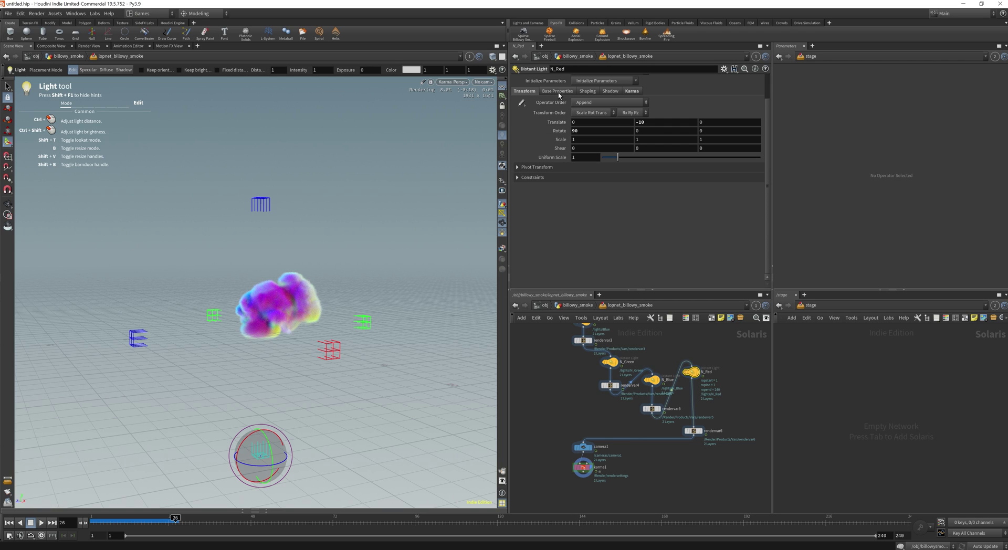
# Set the N_Red light's color to pure red and its intensity to 10
pyautogui.click(557, 92)
pyautogui.click(587, 130)
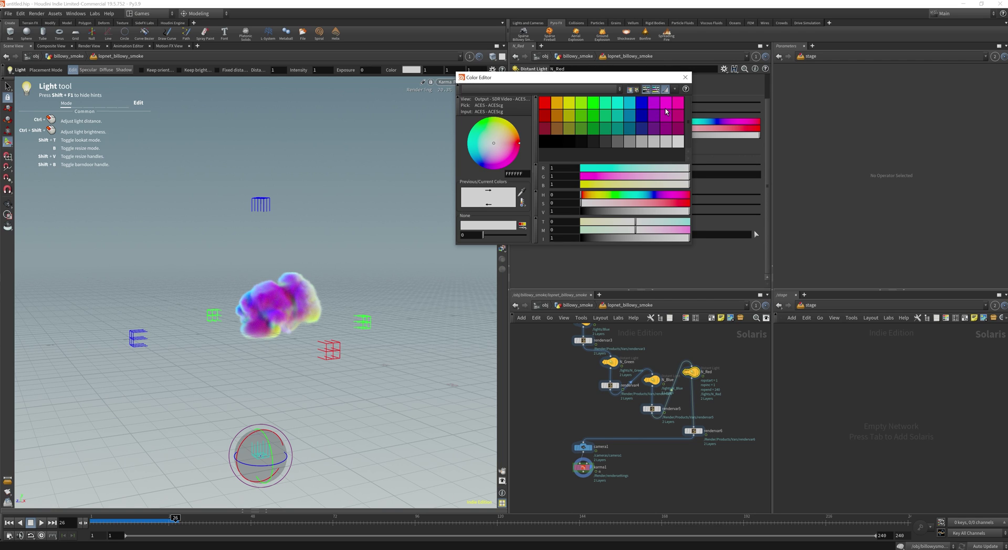
pyautogui.click(546, 103)
pyautogui.click(685, 77)
pyautogui.click(589, 104)
pyautogui.write('0')
pyautogui.press('Return')
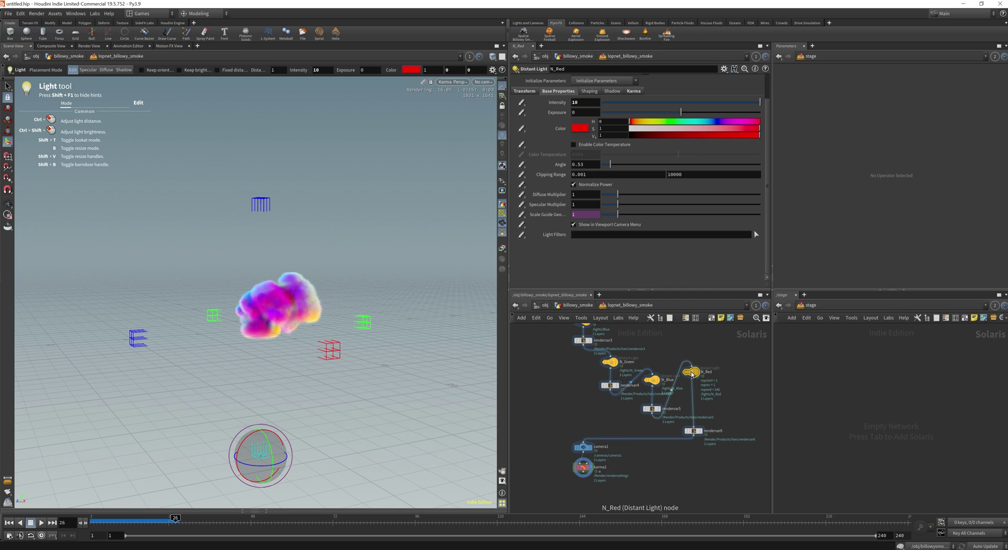
# Check the intensity and color of the other five distant lights, and inspect the lit smoke and the end of the node chain
pyautogui.click(653, 382)
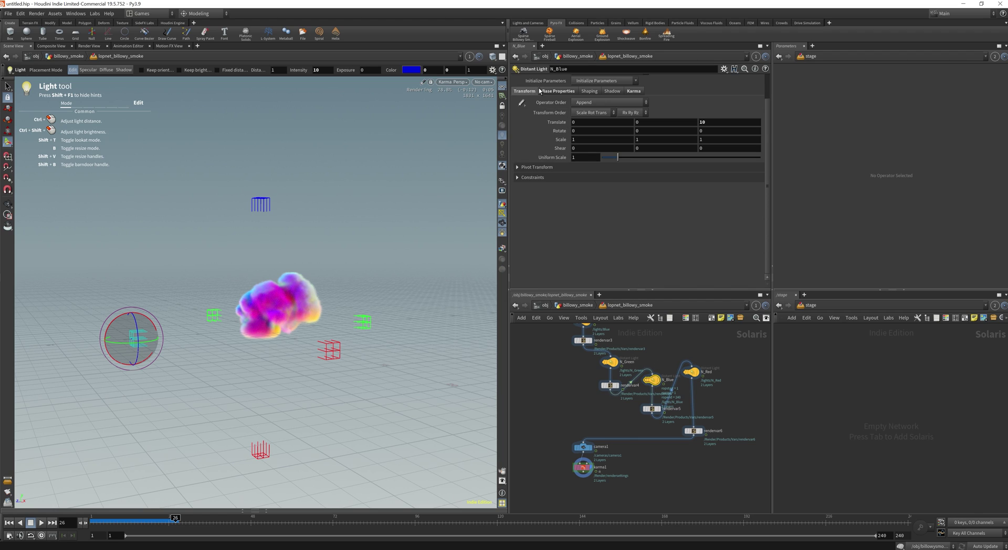
pyautogui.click(547, 92)
pyautogui.click(609, 363)
pyautogui.click(549, 92)
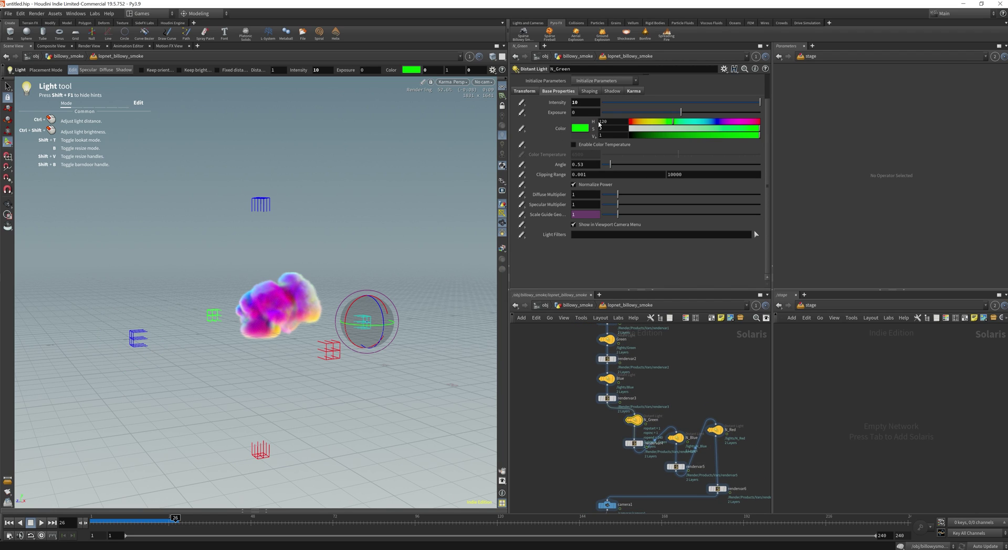
pyautogui.moveTo(613, 383); pyautogui.dragTo(612, 423, button='middle')
pyautogui.click(609, 418)
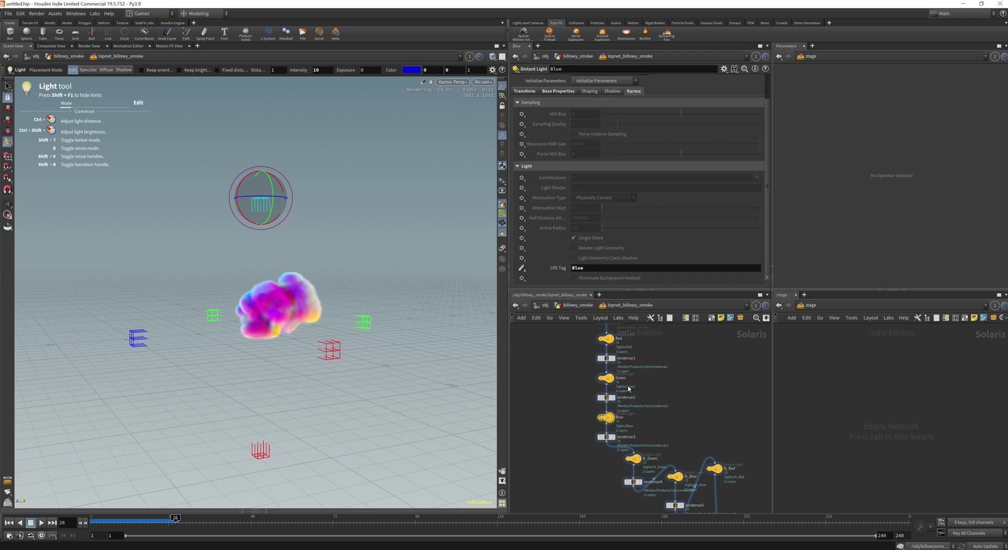
pyautogui.click(559, 92)
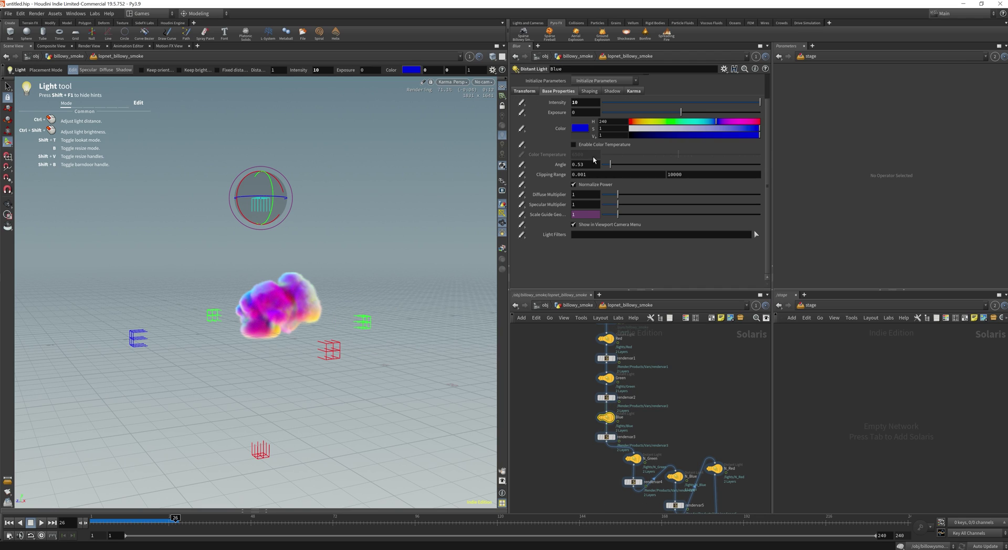
pyautogui.click(607, 379)
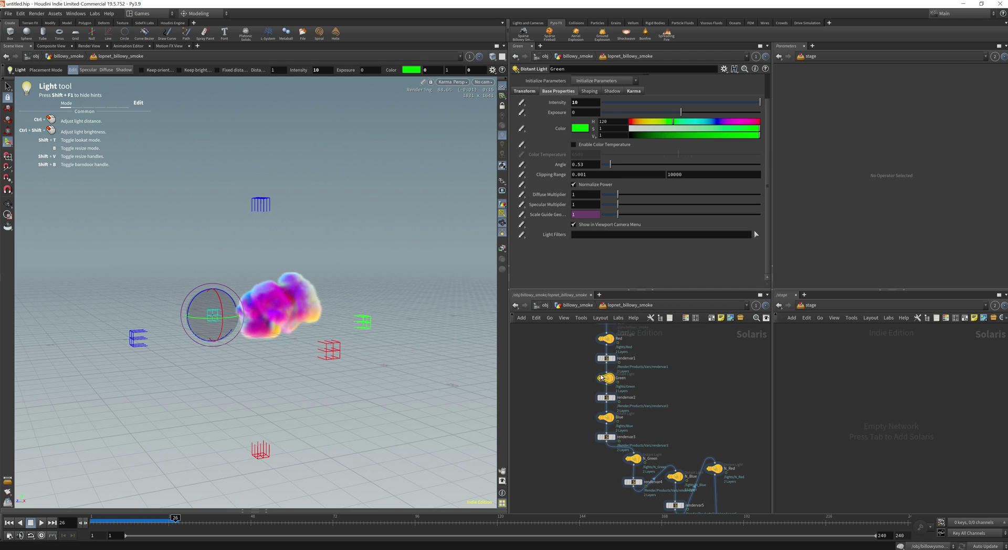
pyautogui.click(608, 341)
pyautogui.click(561, 122)
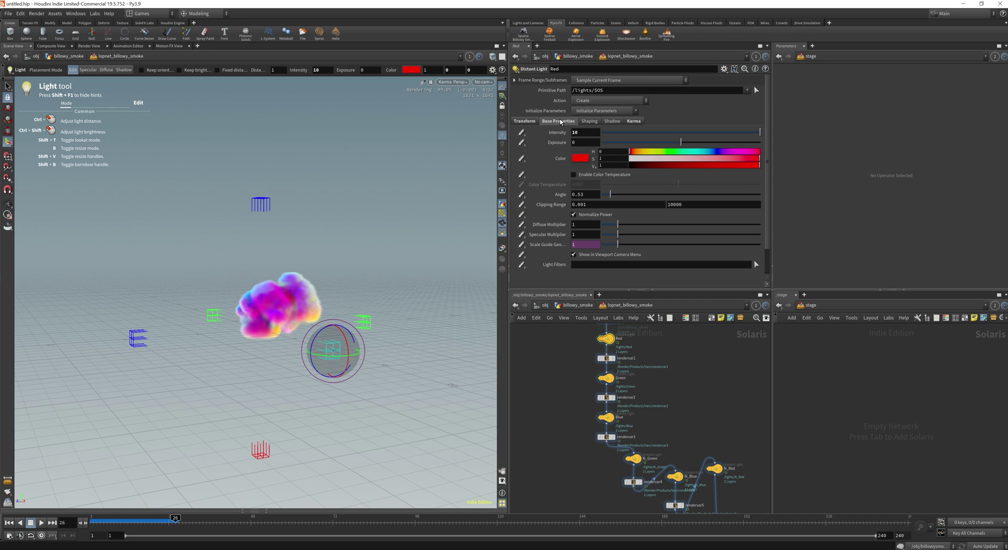
pyautogui.moveTo(384, 400); pyautogui.dragTo(410, 384)
pyautogui.press('Return')
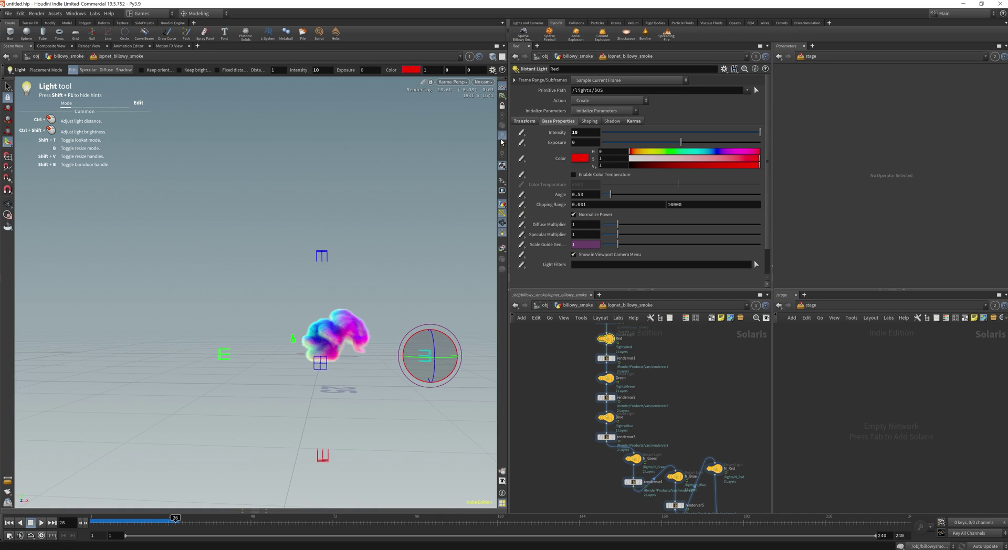
pyautogui.moveTo(714, 494); pyautogui.dragTo(613, 365, button='middle')
pyautogui.moveTo(582, 459); pyautogui.dragTo(637, 425, button='middle')
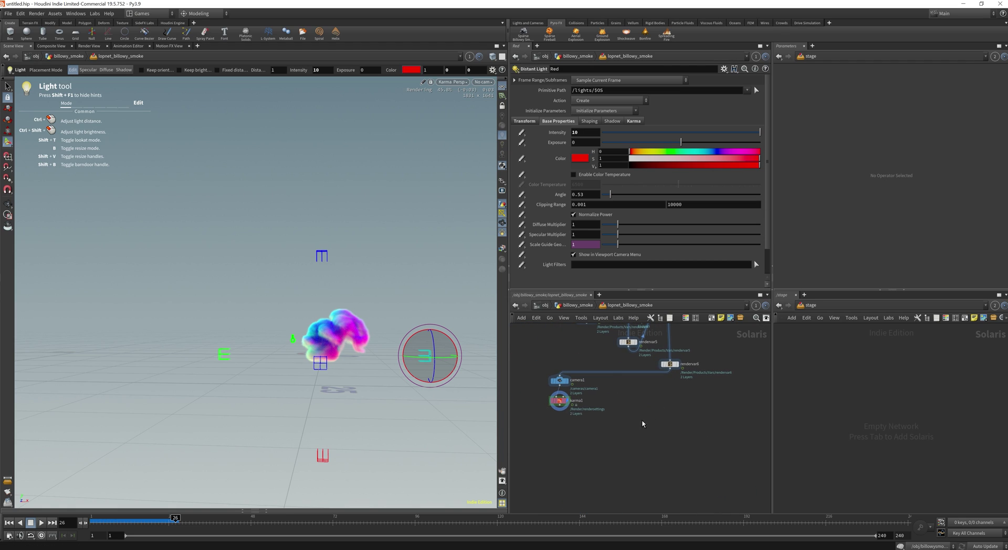
# Render the current frame of the karma1 node to MPlay and bring up the render view
pyautogui.click(560, 402)
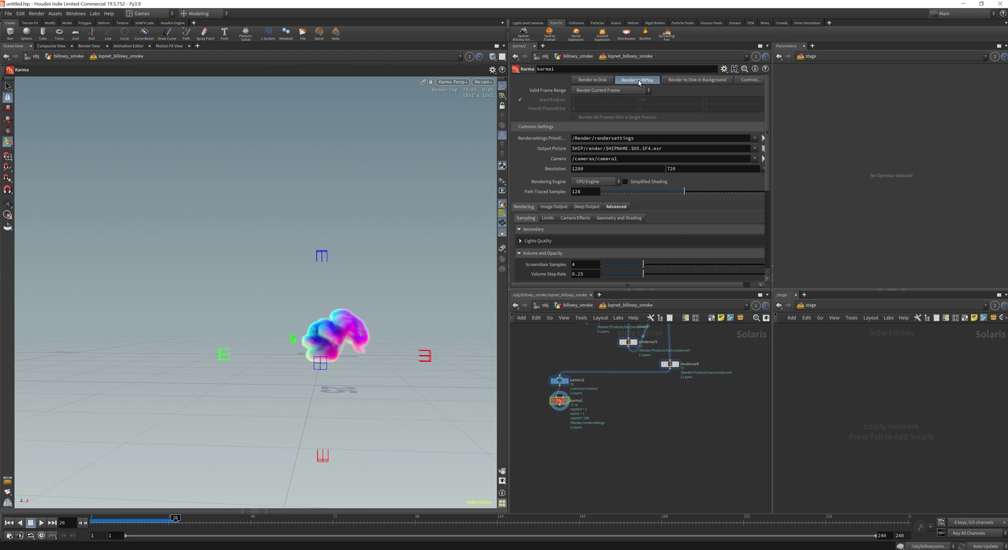
pyautogui.click(336, 549)
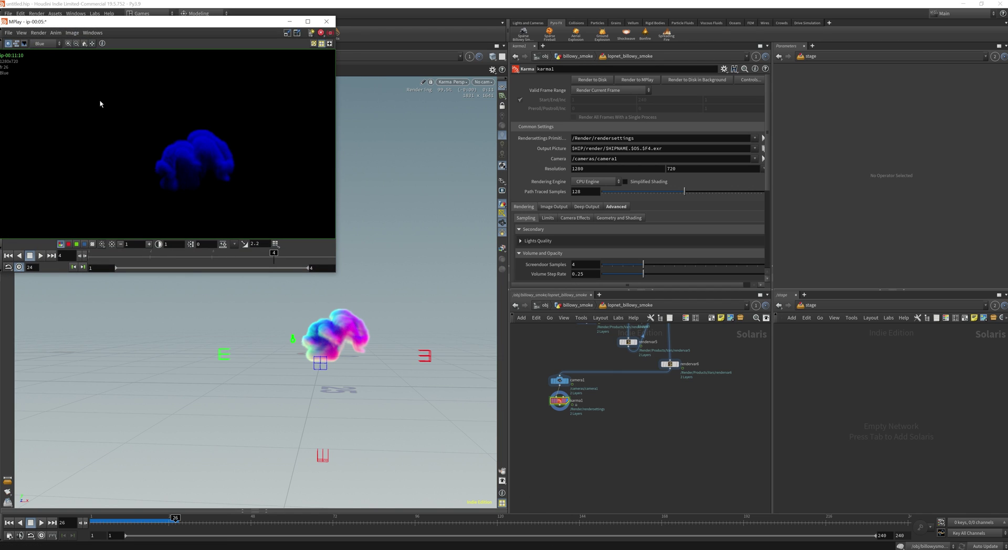
# Inspect the N_Green, N_Blue and N_Red light passes of the rendered smoke, ending on the combined C image plane
pyautogui.click(44, 44)
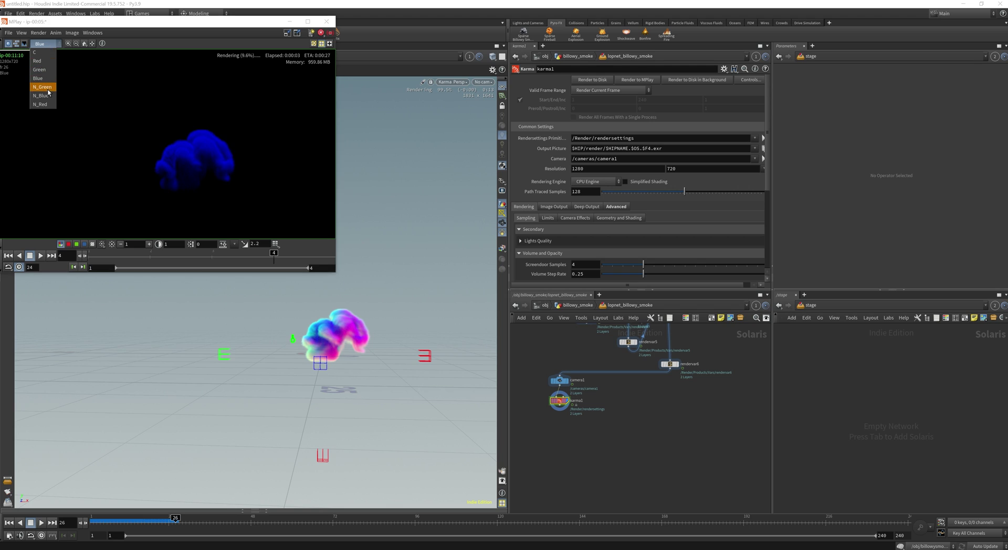
pyautogui.click(43, 87)
pyautogui.click(45, 44)
pyautogui.click(43, 95)
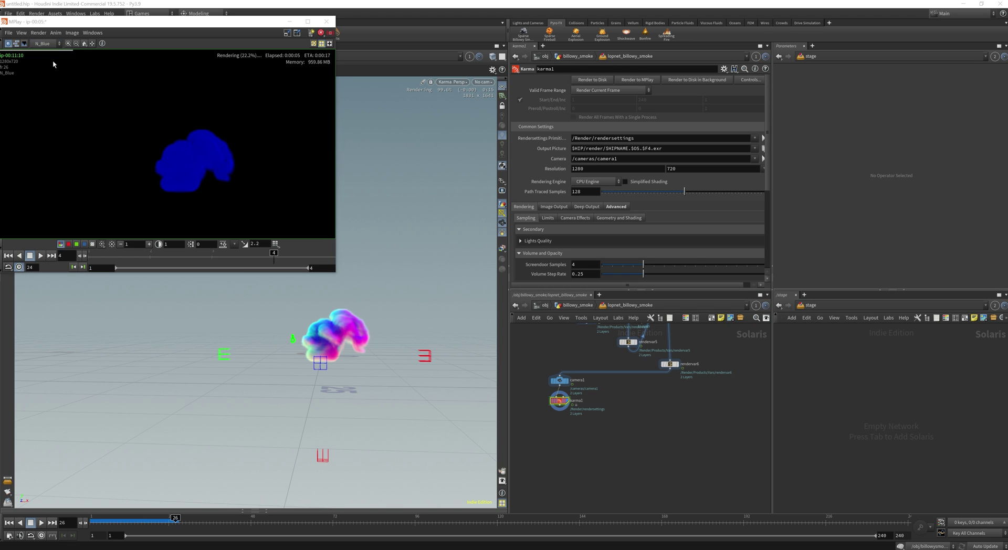
pyautogui.click(44, 44)
pyautogui.click(43, 103)
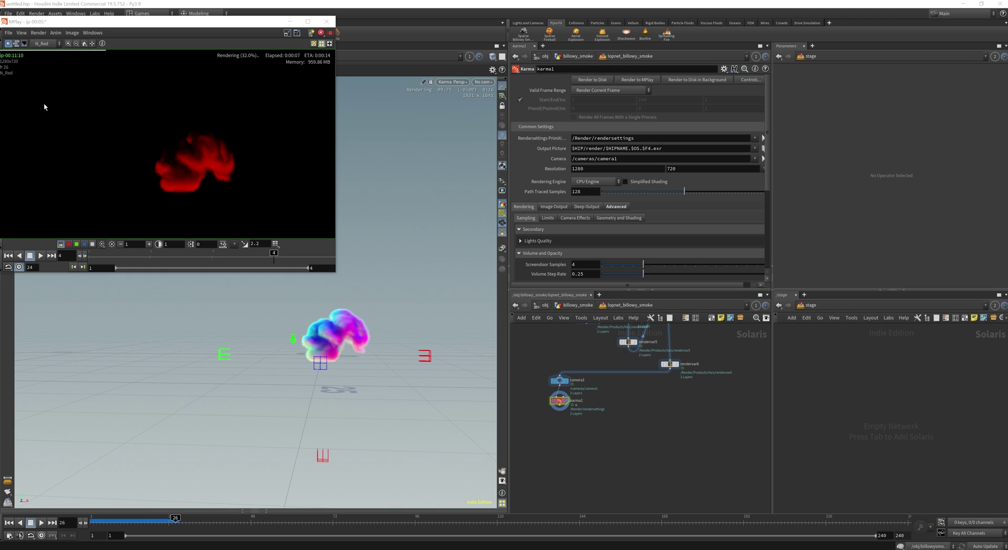
pyautogui.click(44, 44)
pyautogui.click(45, 52)
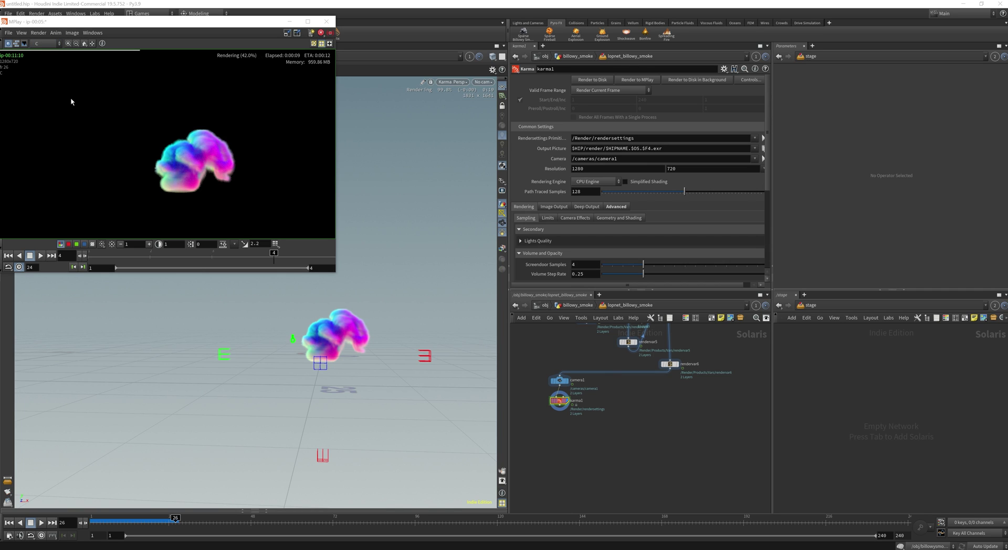